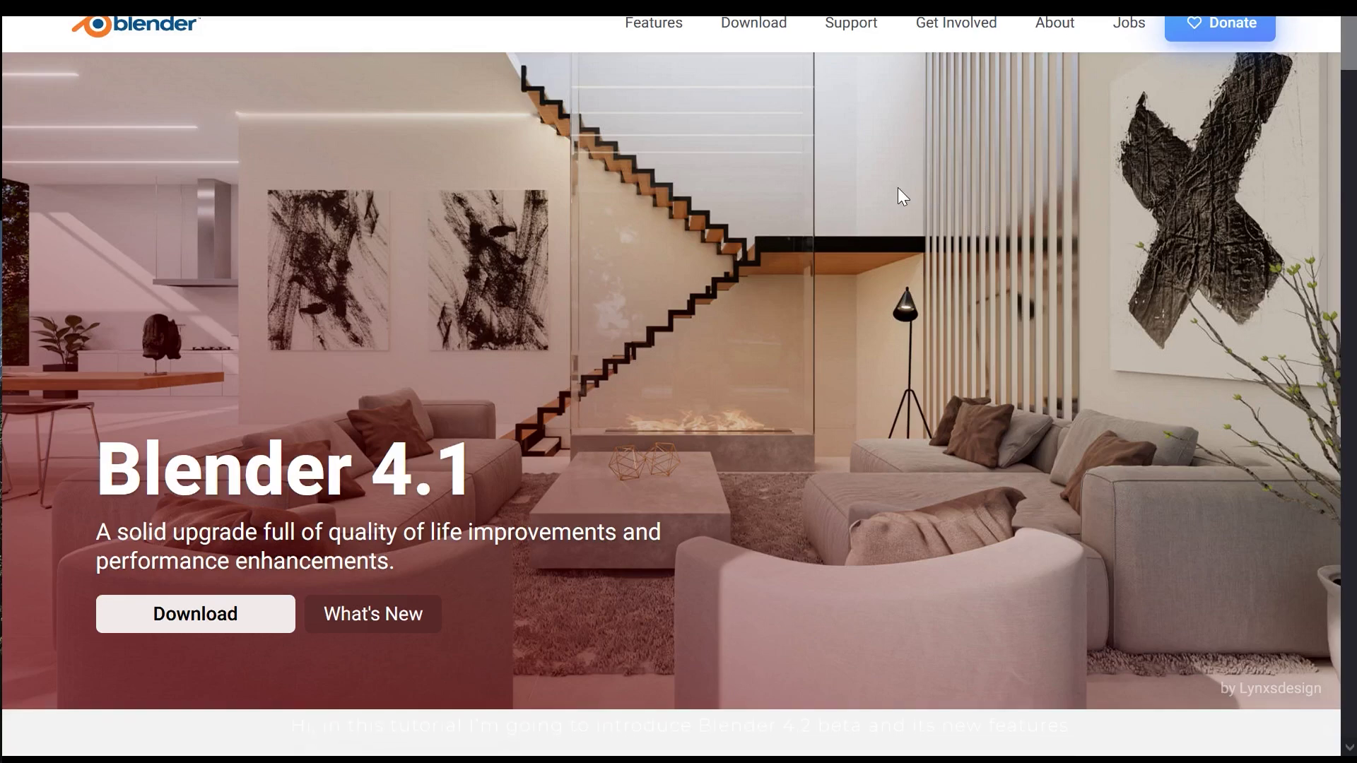
Step: Go from the Blender 4.1 home page to the download page and open the experimental daily builds
left_click(220, 611)
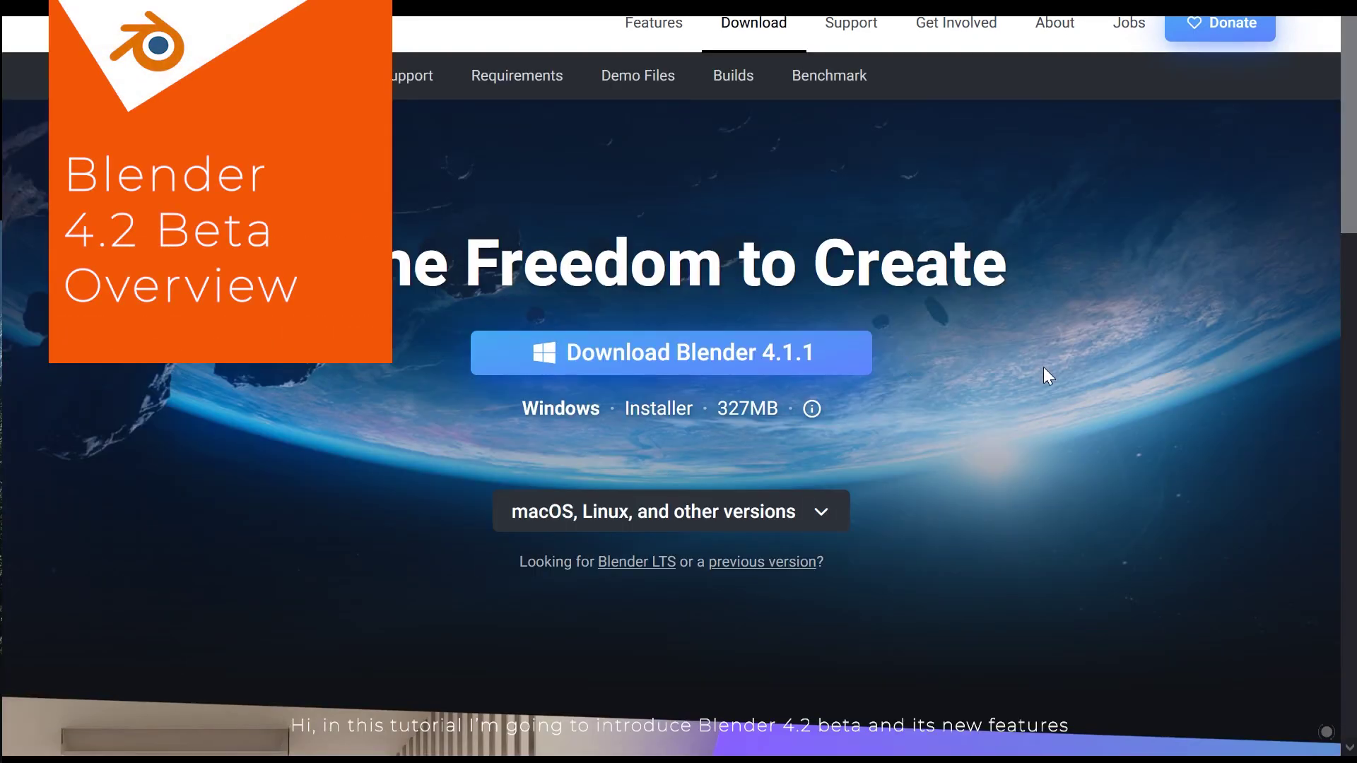
scroll(1035, 396, "down", 15)
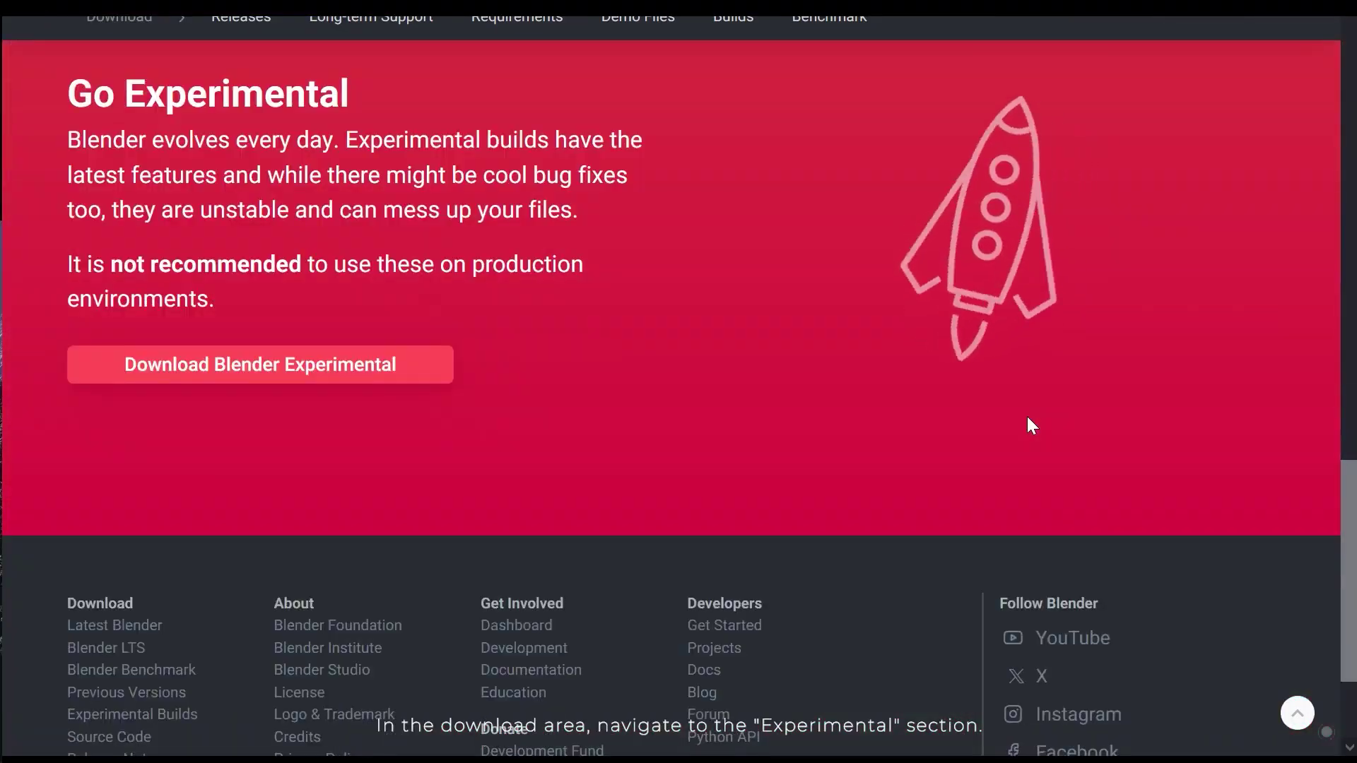
scroll(1030, 424, "up", 2)
left_click(248, 483)
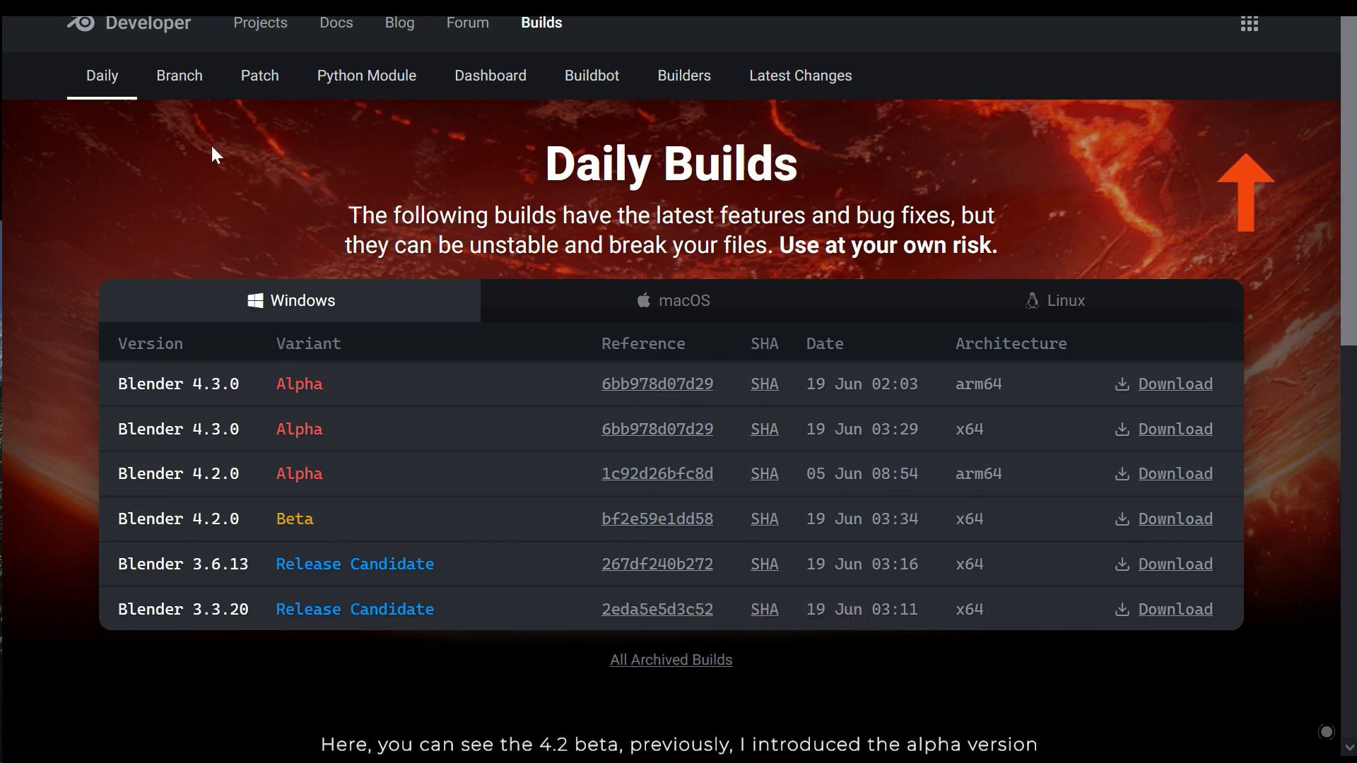
Step: Open the latest changes from the daily builds page and view the Blender 4.2 LTS release notes
left_click(804, 77)
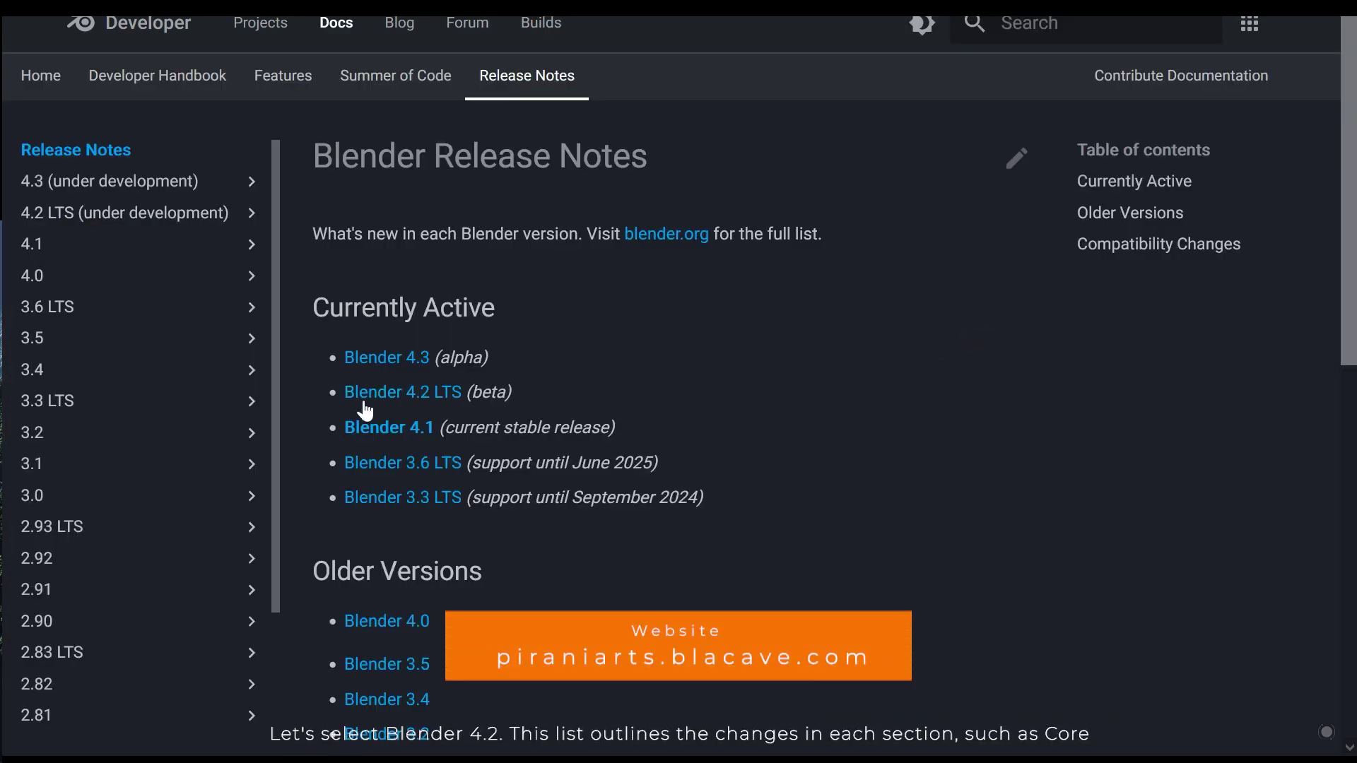
left_click(403, 400)
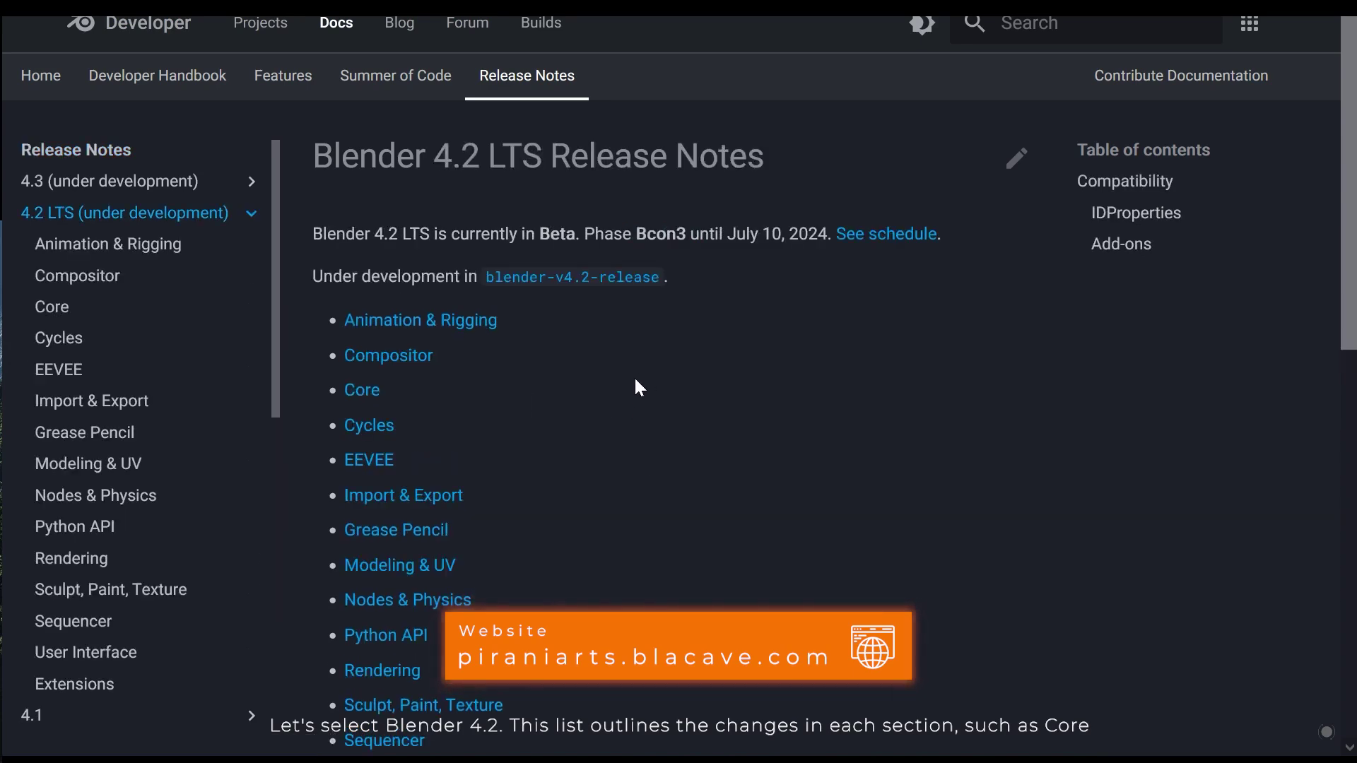
scroll(469, 280, "down", 2)
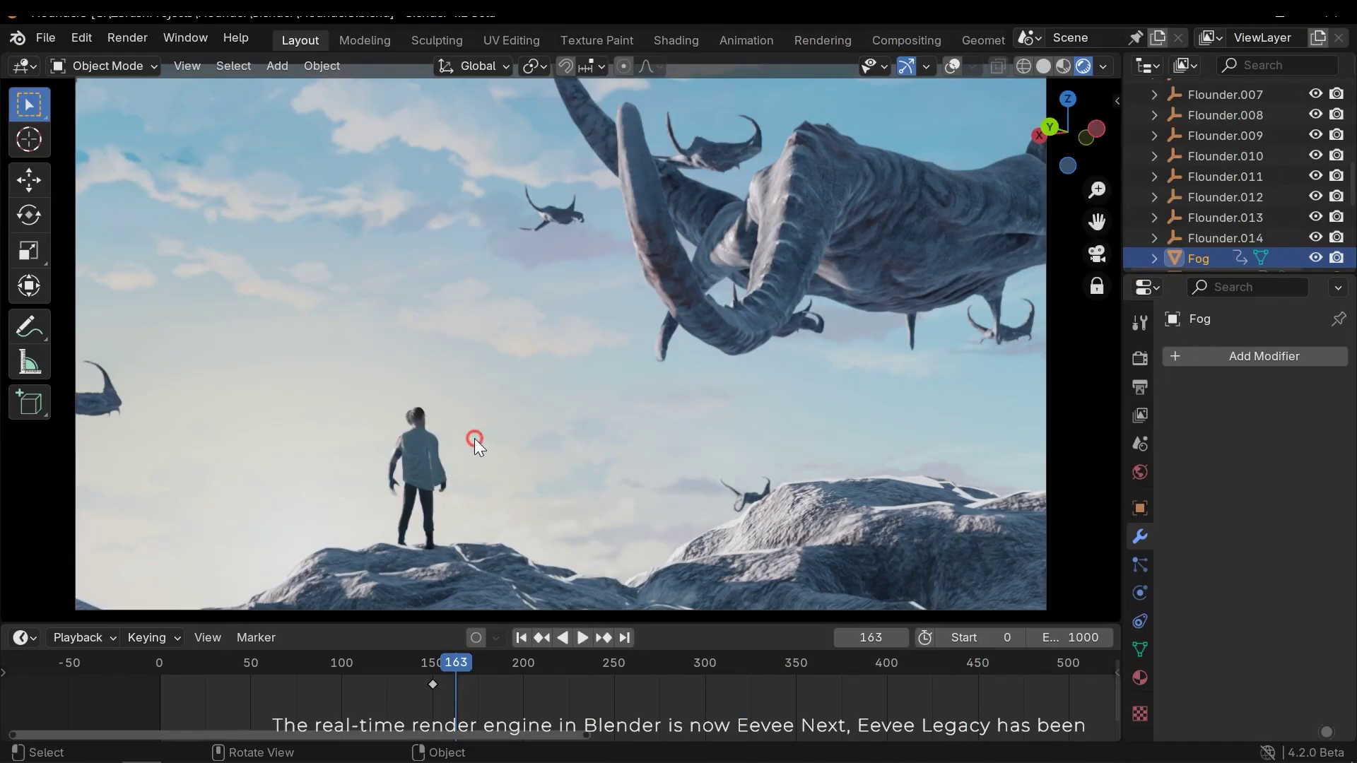
Step: In Blender, scrub the Flounder scene's animation to preview the EEVEE result and stop at frame 126
left_click_drag(455, 664, 474, 665)
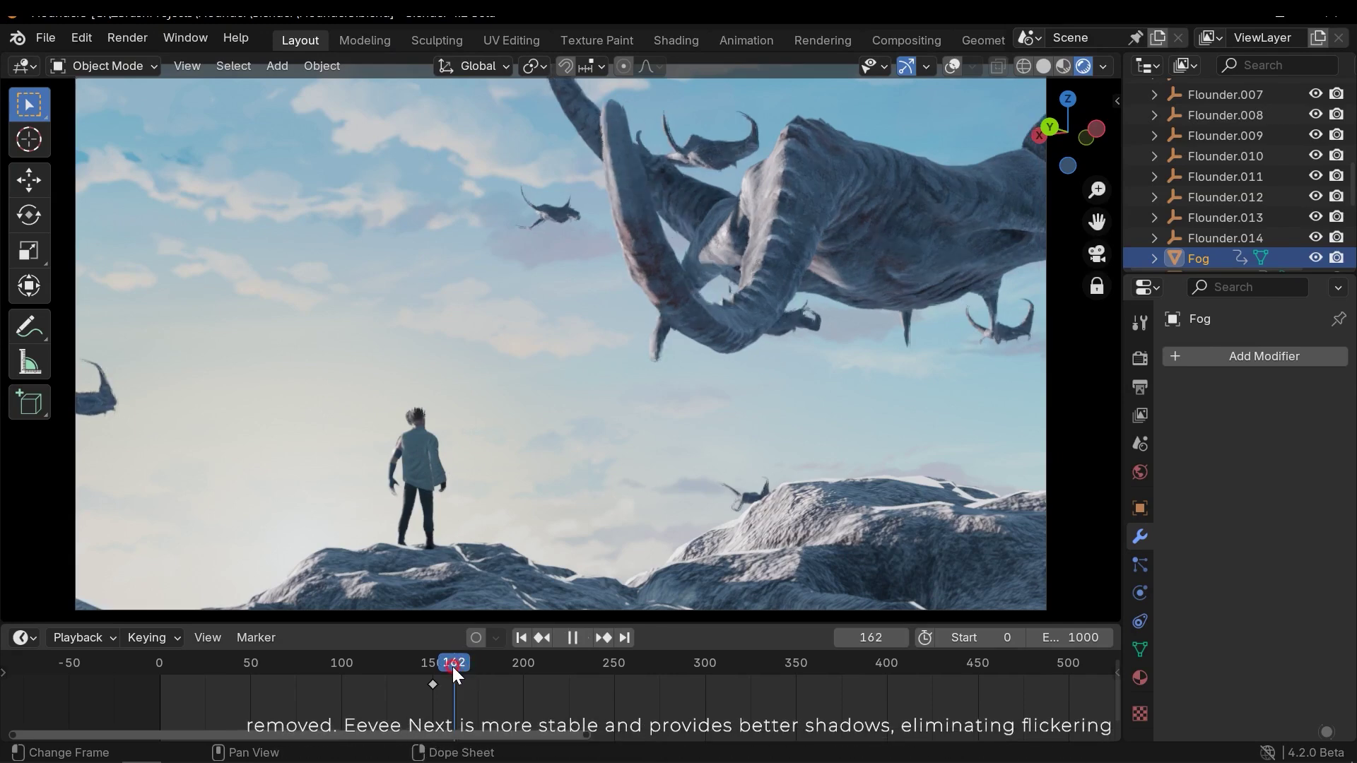
left_click(346, 663)
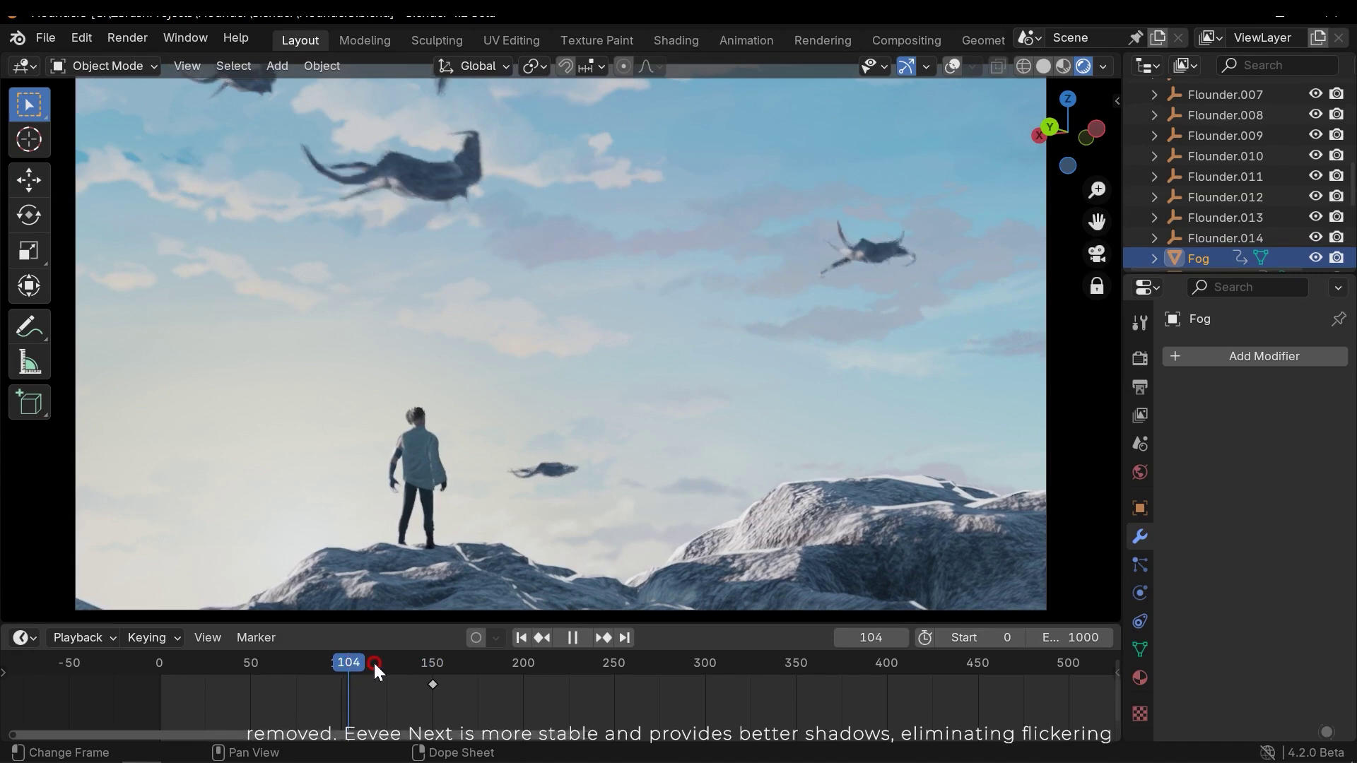
left_click(374, 663)
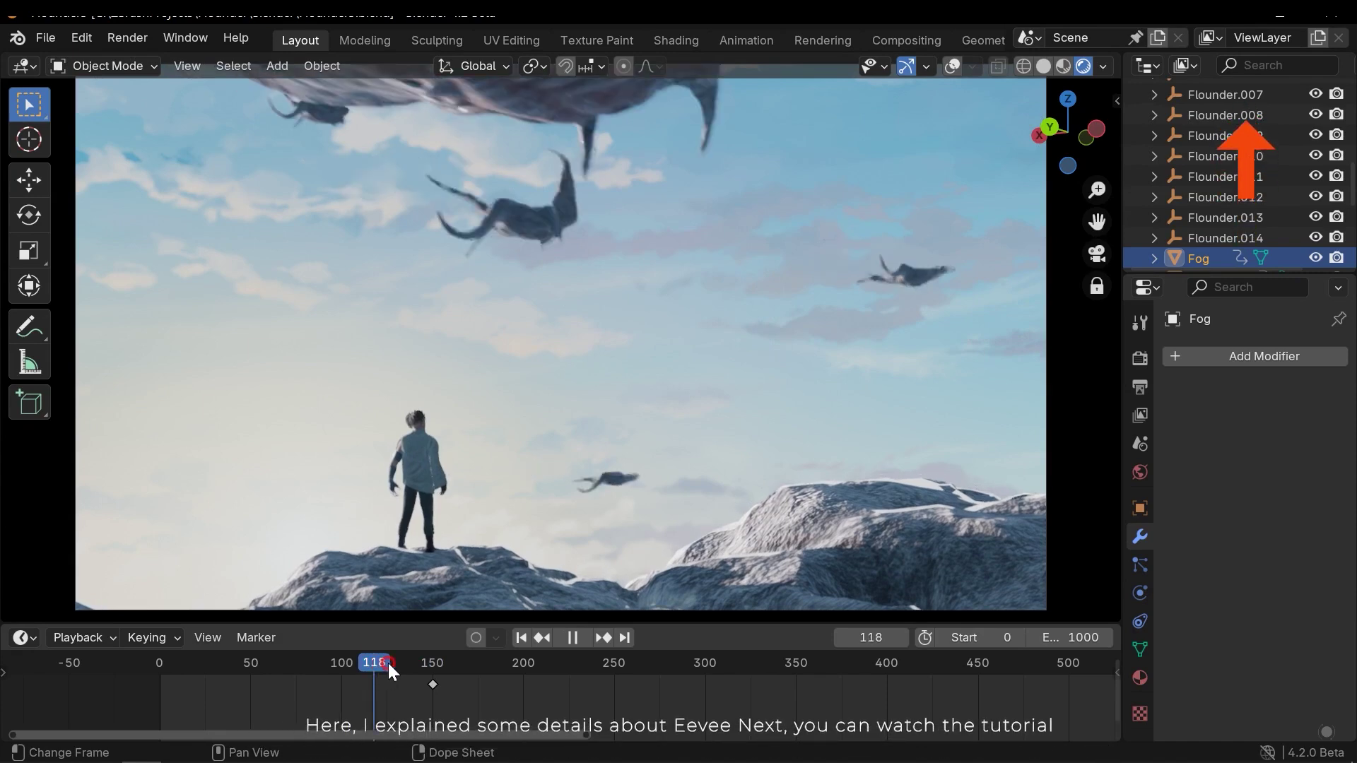
left_click(388, 663)
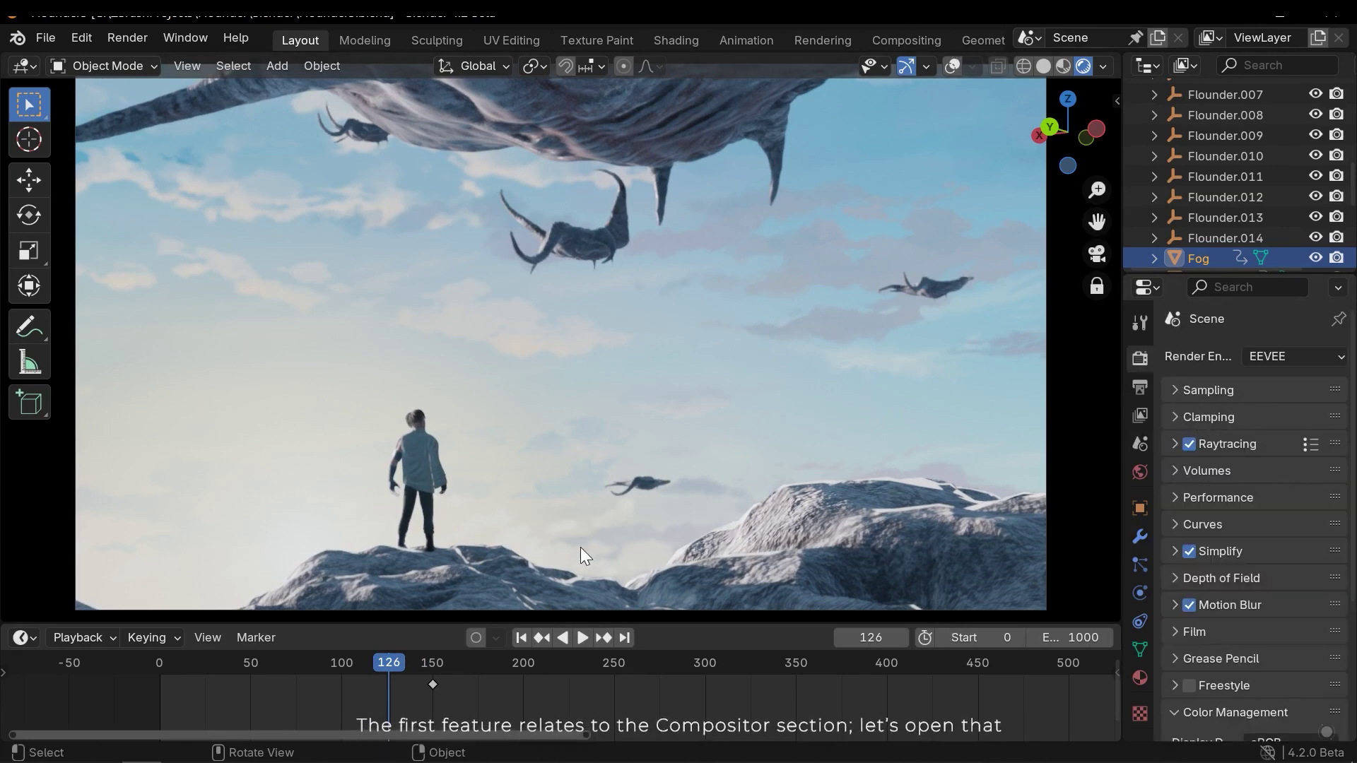
Step: Enlarge the timeline area, switch it to the Compositor and frame the Glare, Lens Distortion and Add nodes
left_click_drag(417, 621, 417, 494)
left_click(22, 506)
left_click(78, 636)
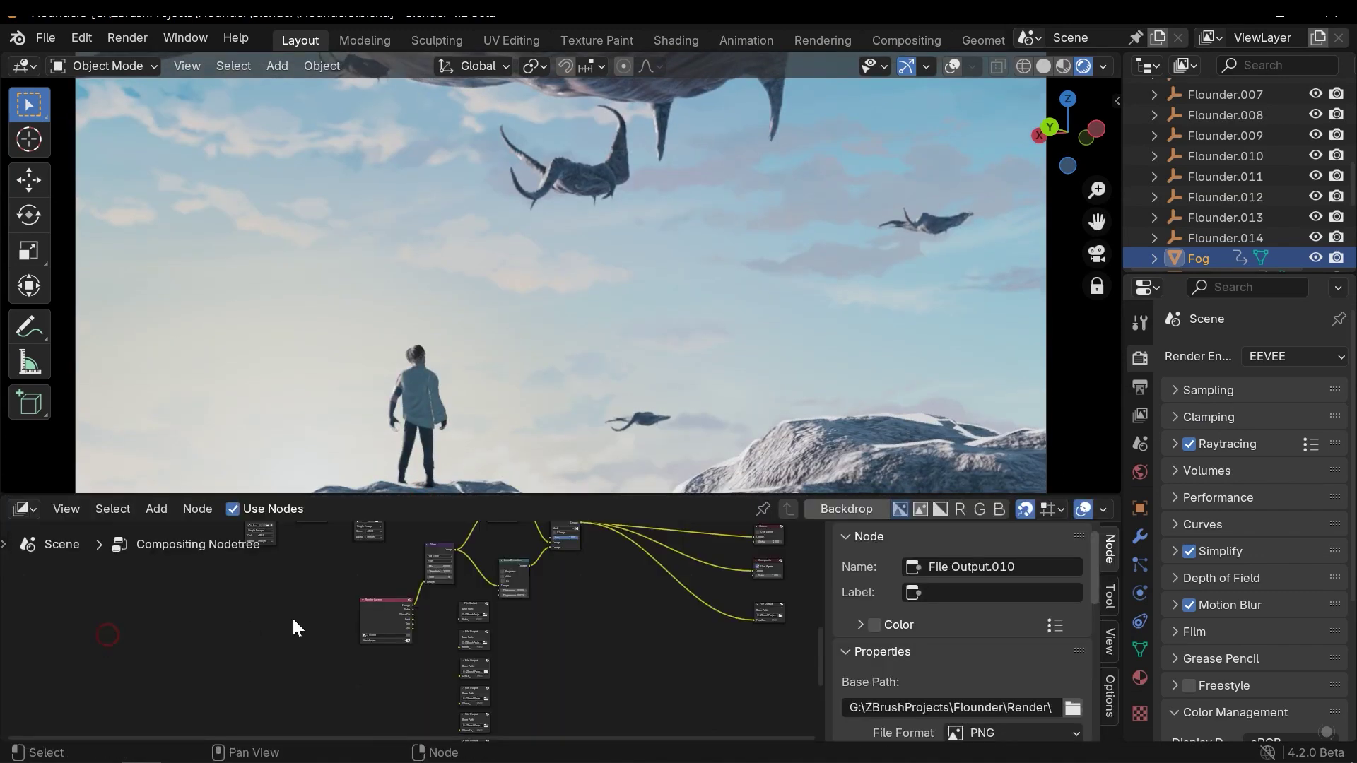
scroll(593, 629, "up", 4)
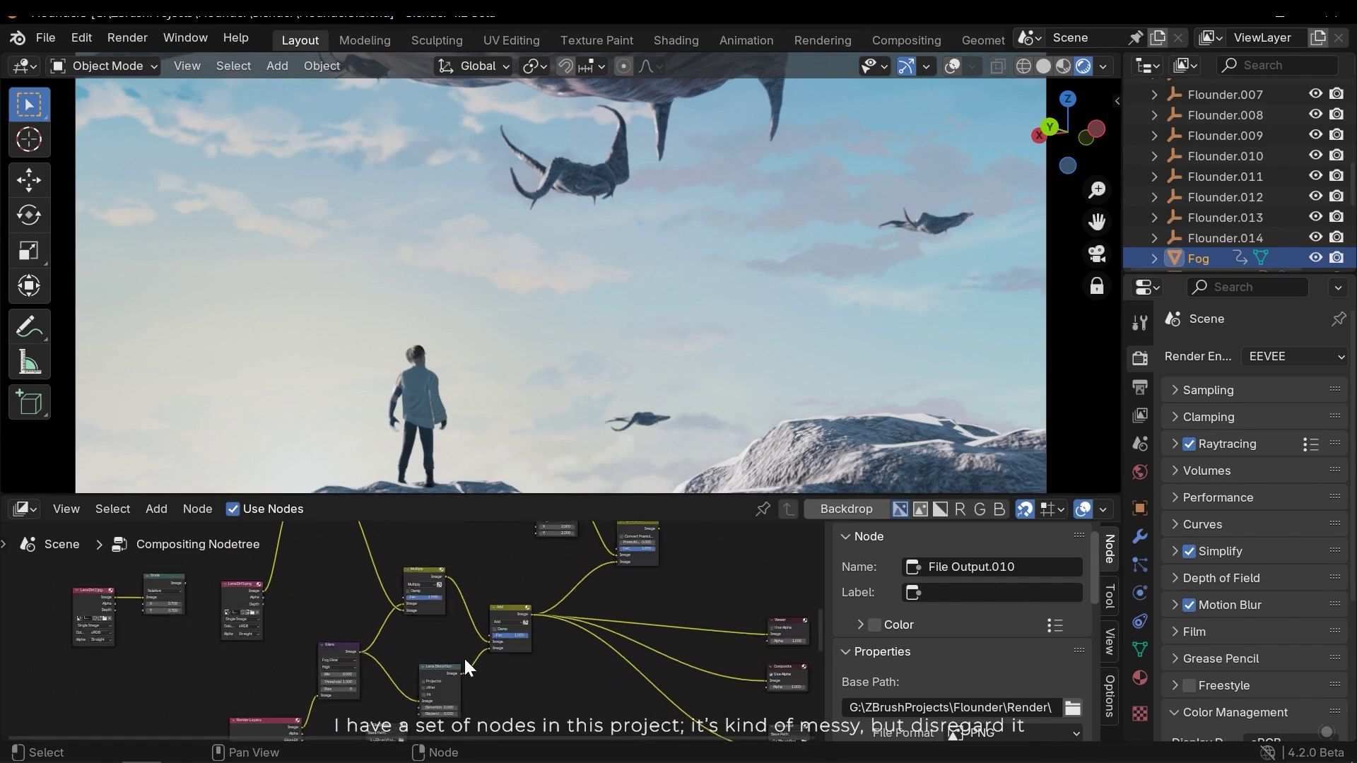
middle_click_drag(616, 634, 645, 632)
scroll(429, 649, "up", 4)
mouse_move(442, 606)
middle_mouse_down()
mouse_move(443, 554)
mouse_move(475, 604)
mouse_move(460, 608)
middle_mouse_up()
scroll(445, 558, "up", 2)
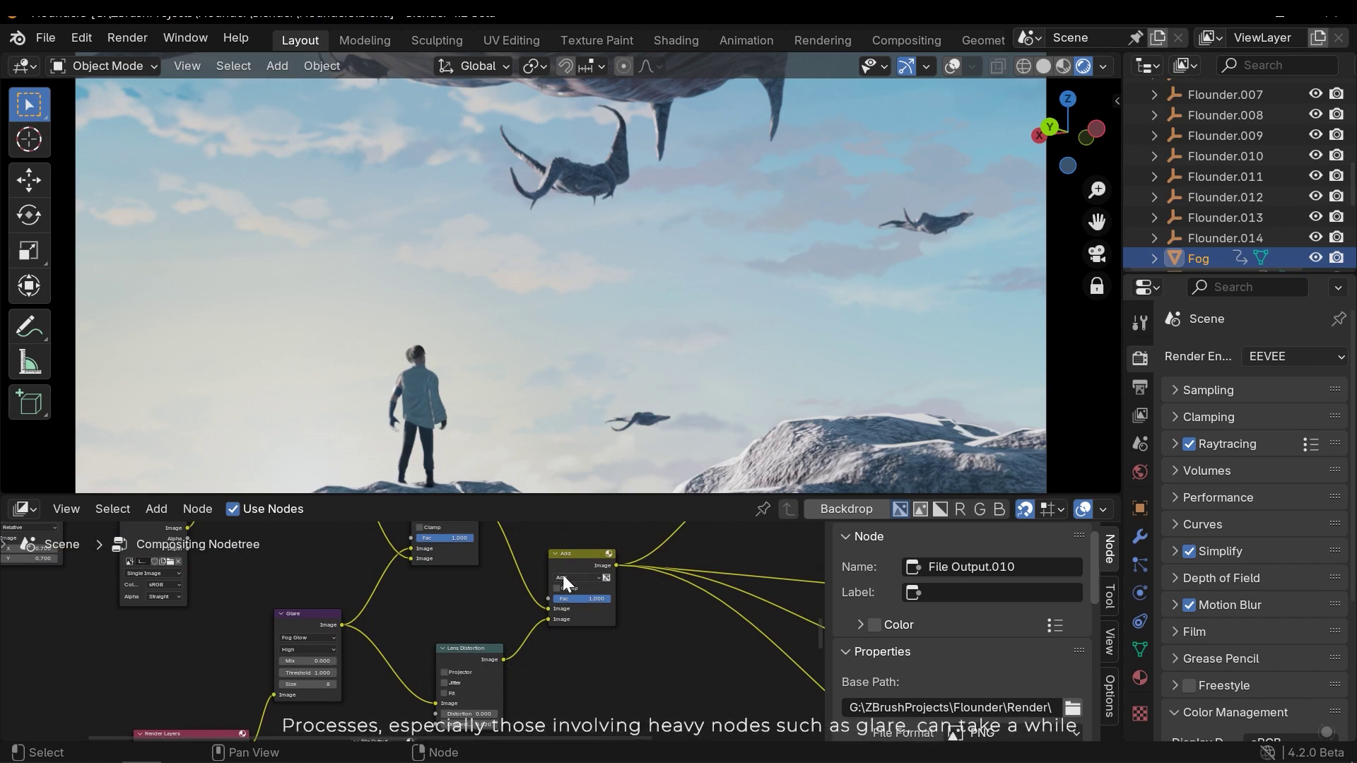
middle_click_drag(626, 612, 630, 612)
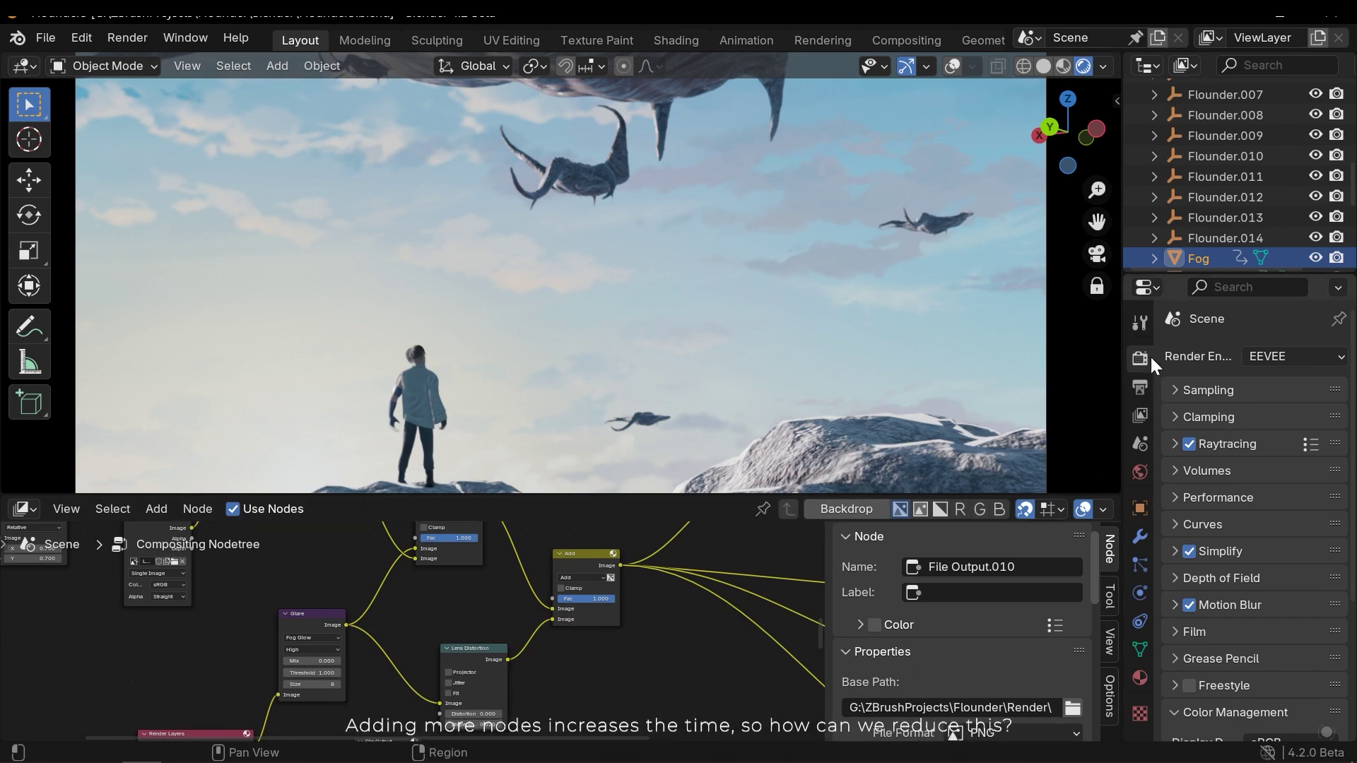
Step: Set the compositor device to GPU in the render performance settings
scroll(1255, 535, "down", 6)
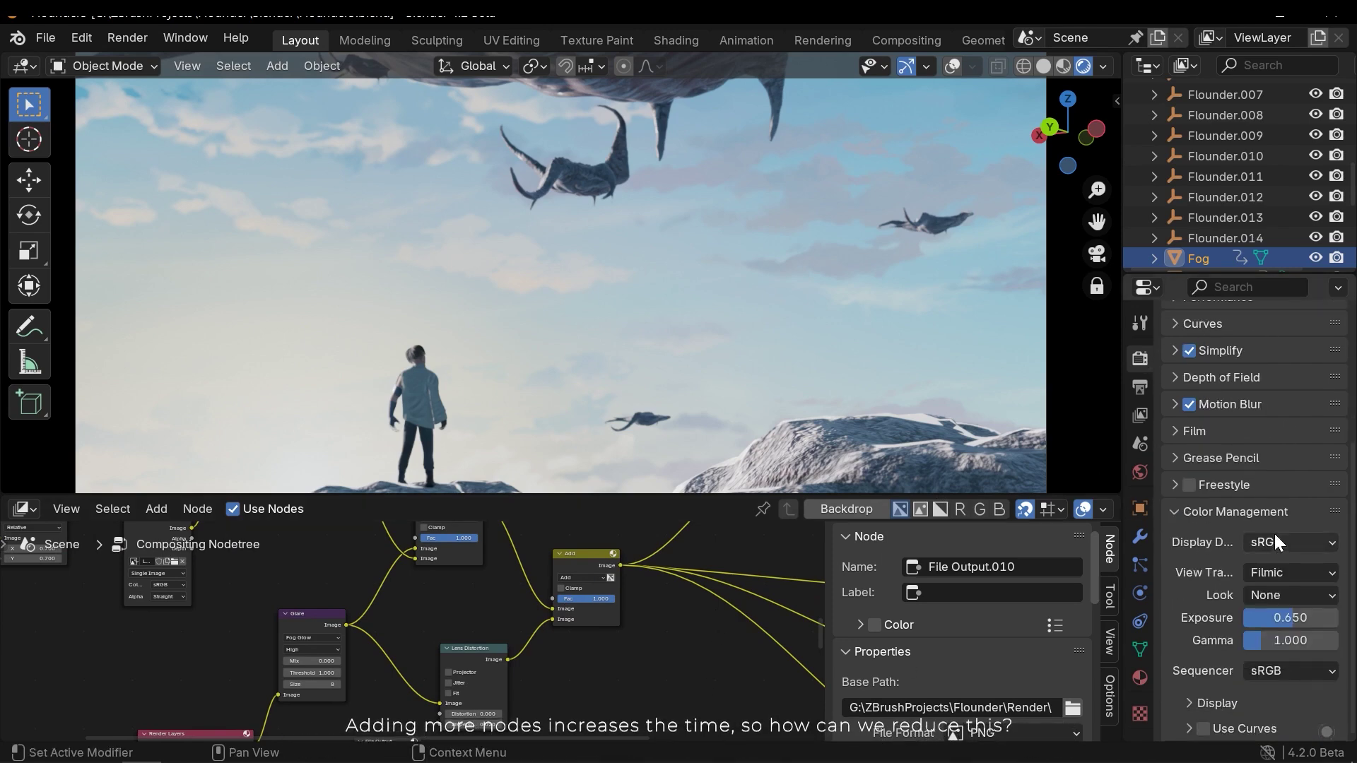
scroll(1274, 530, "up", 4)
left_click(1202, 426)
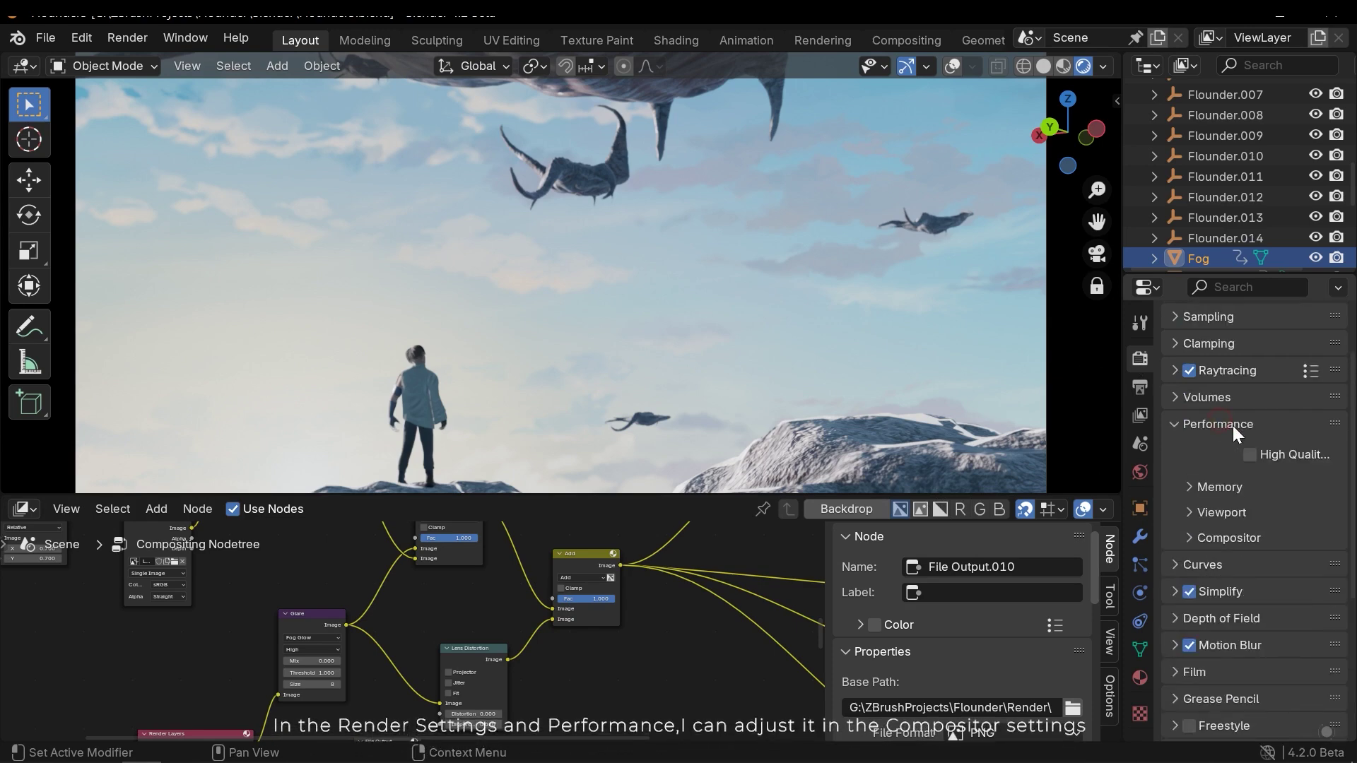
left_click(1221, 540)
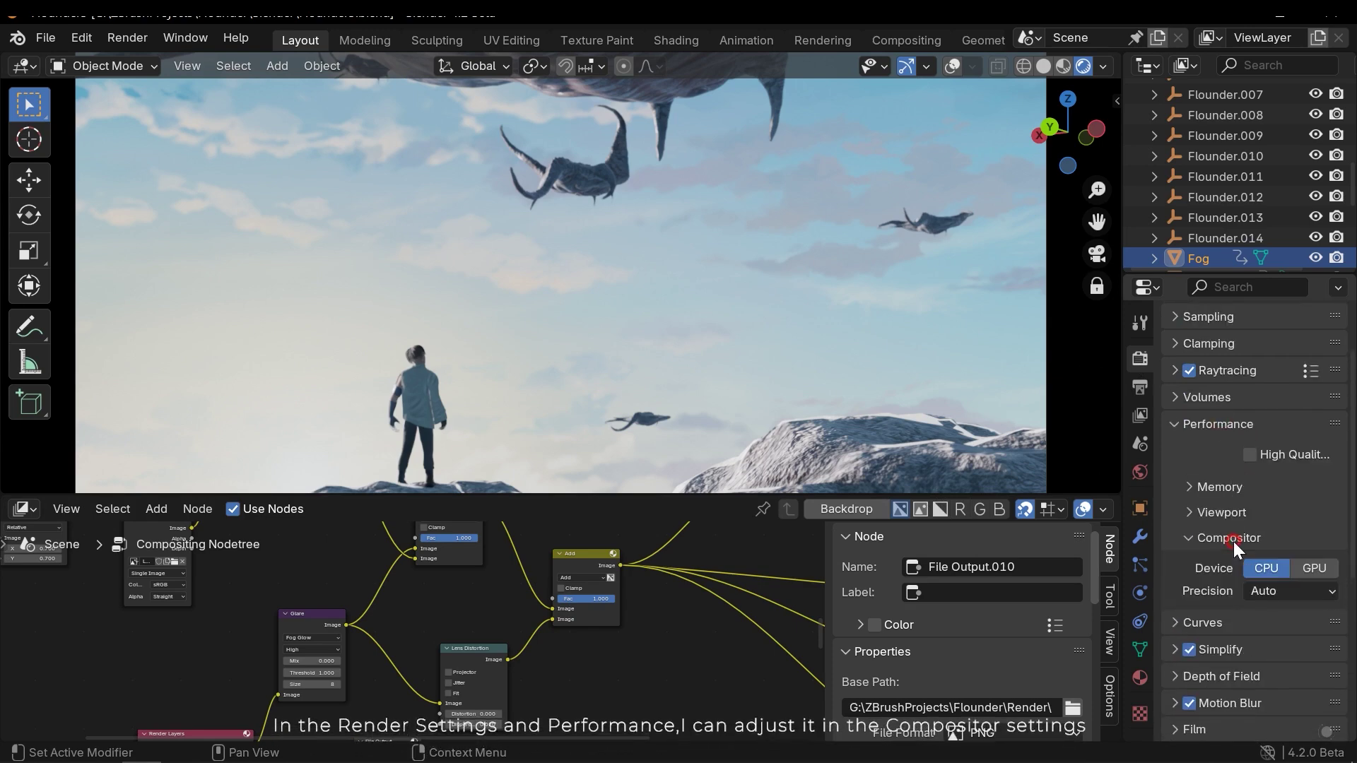
left_click(1309, 567)
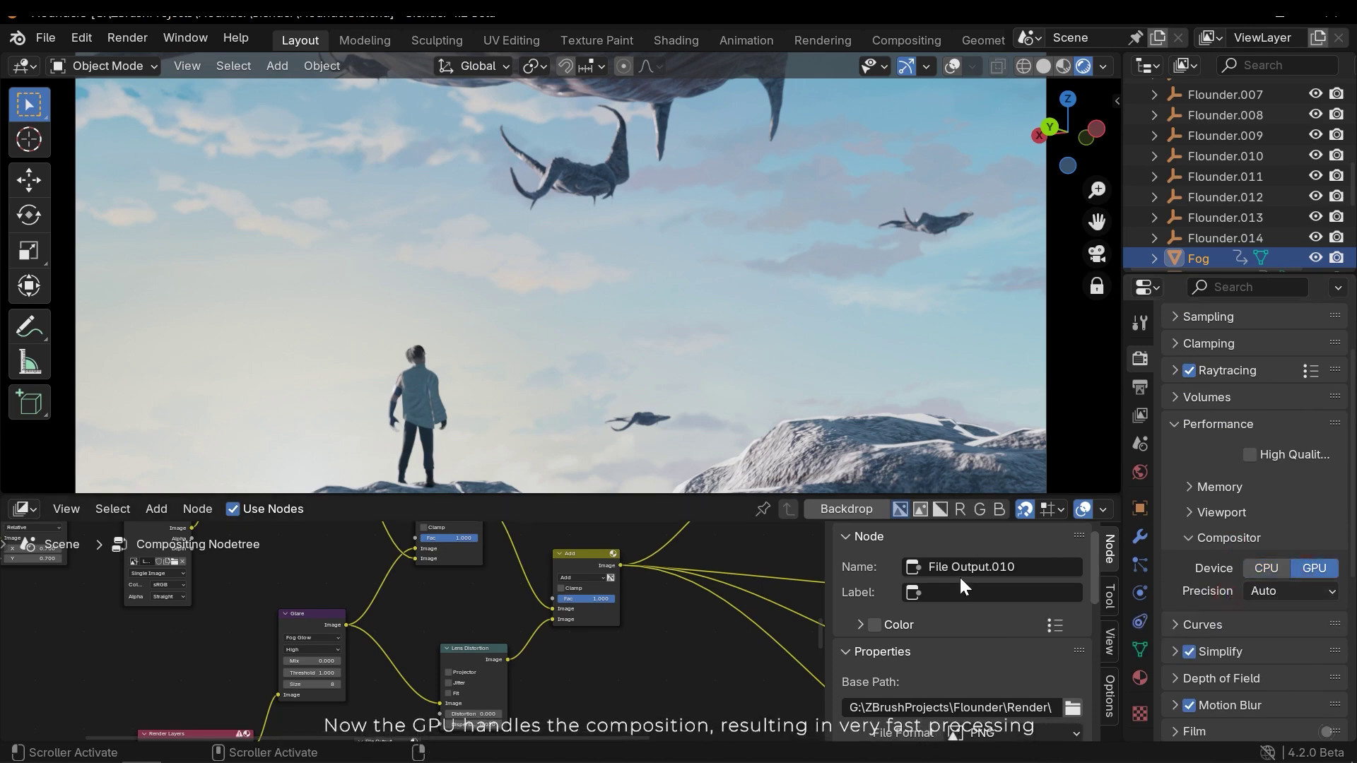
Step: Enable the compositor result in the 3D viewport's shading options and make the viewport taller
scroll(668, 645, "down", 2)
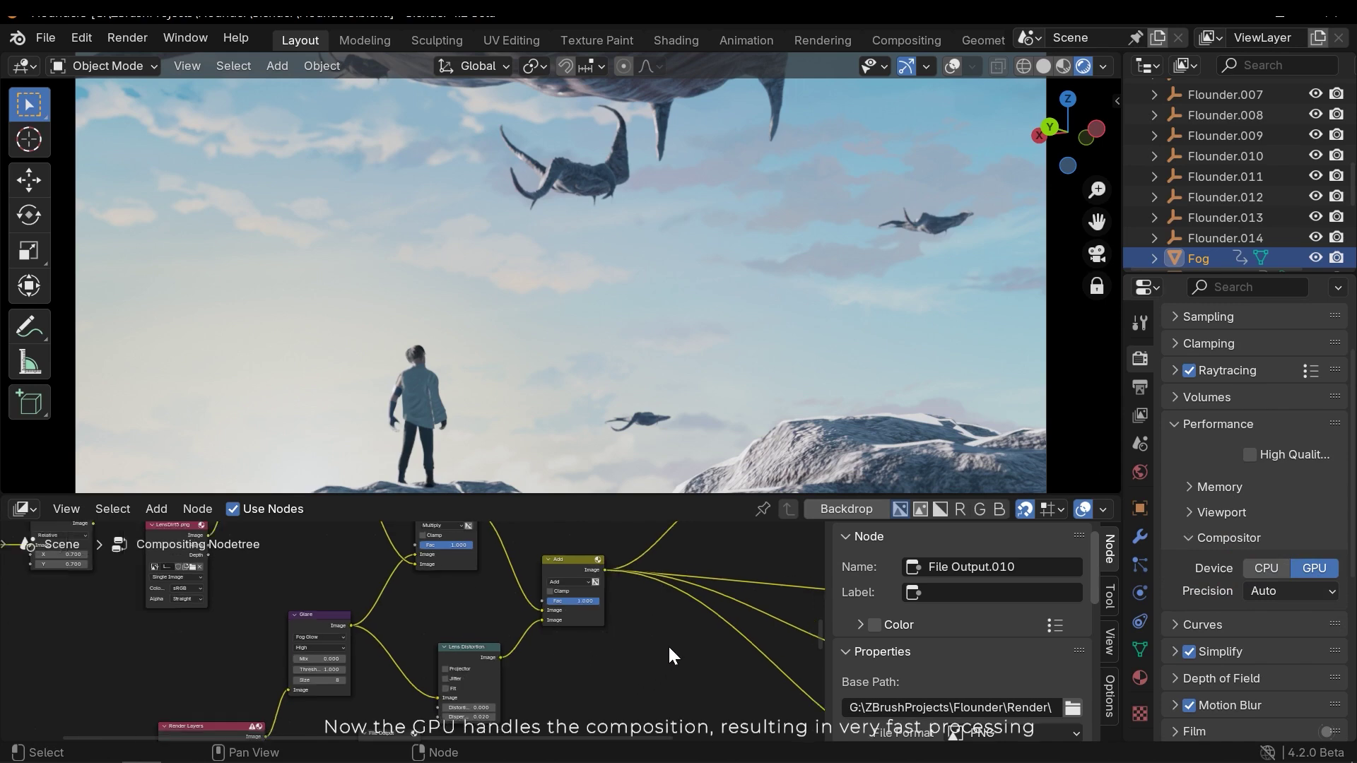
middle_click_drag(684, 619, 514, 661)
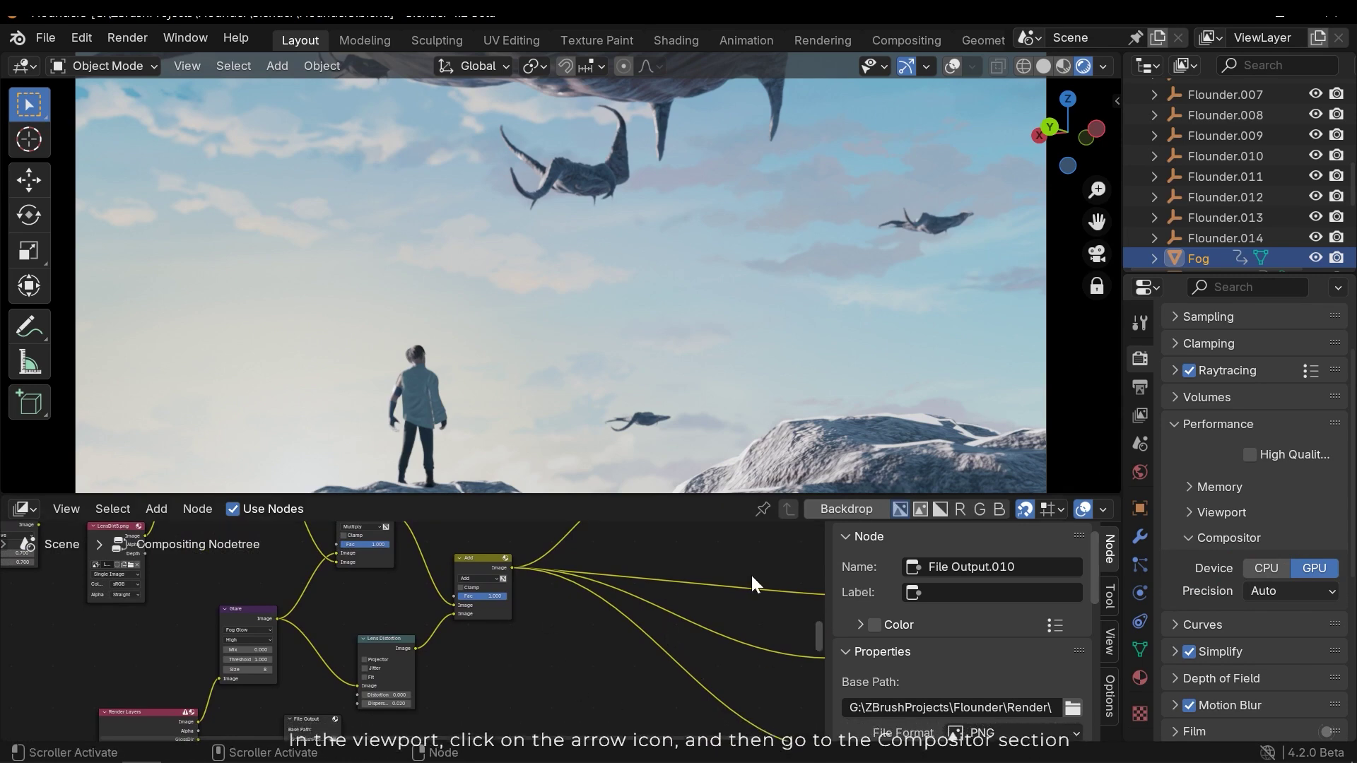
left_click(1101, 67)
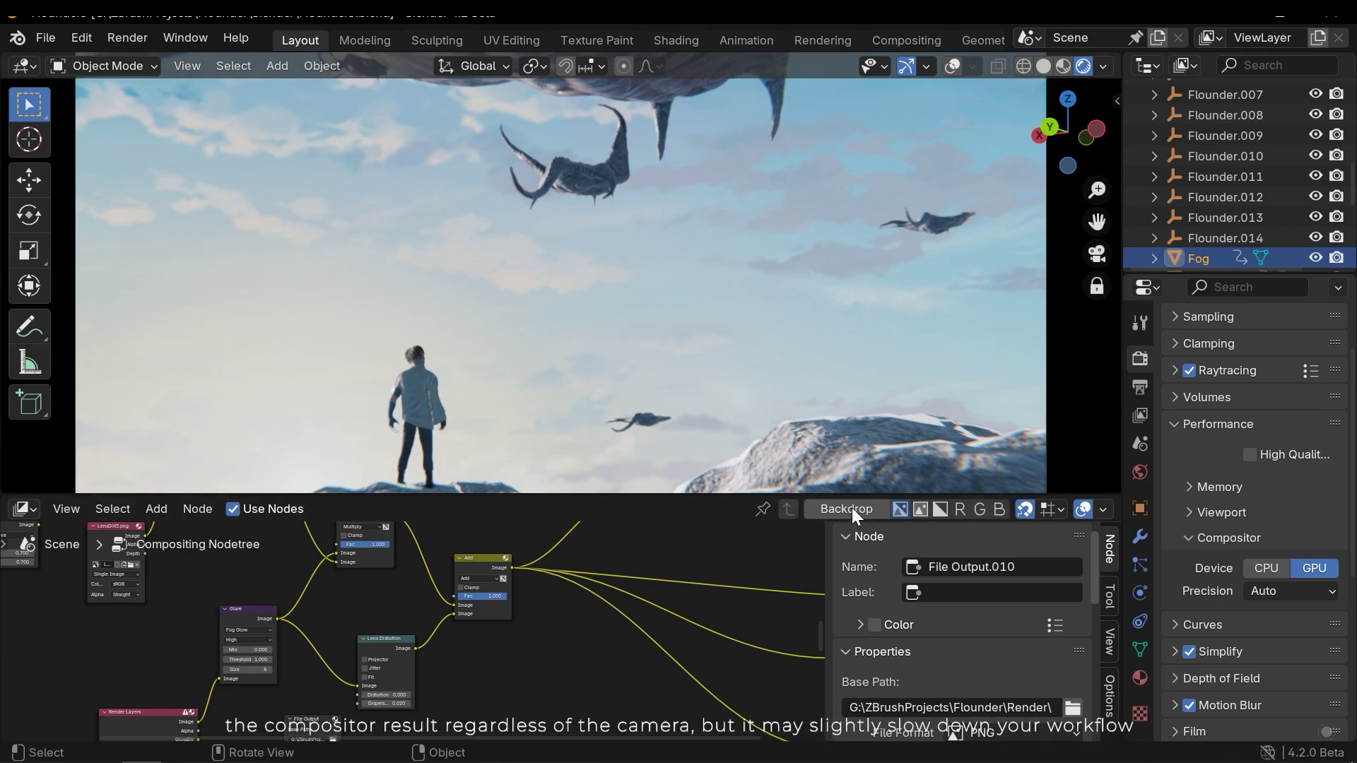
left_click_drag(846, 498, 847, 568)
left_click_drag(1032, 528, 1021, 525)
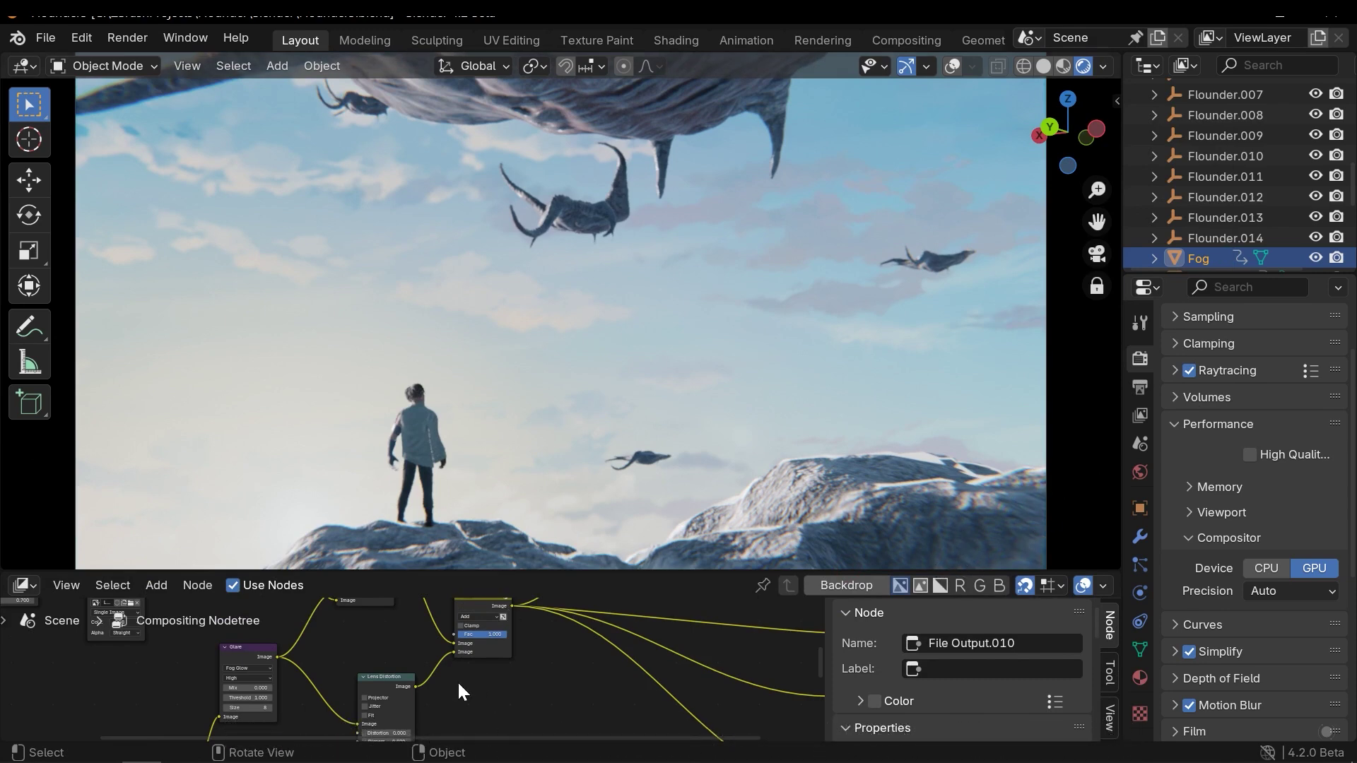
Step: Try a dispersion of 0.1 on the Lens Distortion node and return it to 0.02
mouse_move(565, 682)
middle_mouse_down()
mouse_move(542, 684)
mouse_move(553, 680)
middle_mouse_up()
scroll(571, 700, "up", 5)
middle_click_drag(655, 698, 654, 636, "ctrl")
left_click(585, 668)
type("0.0")
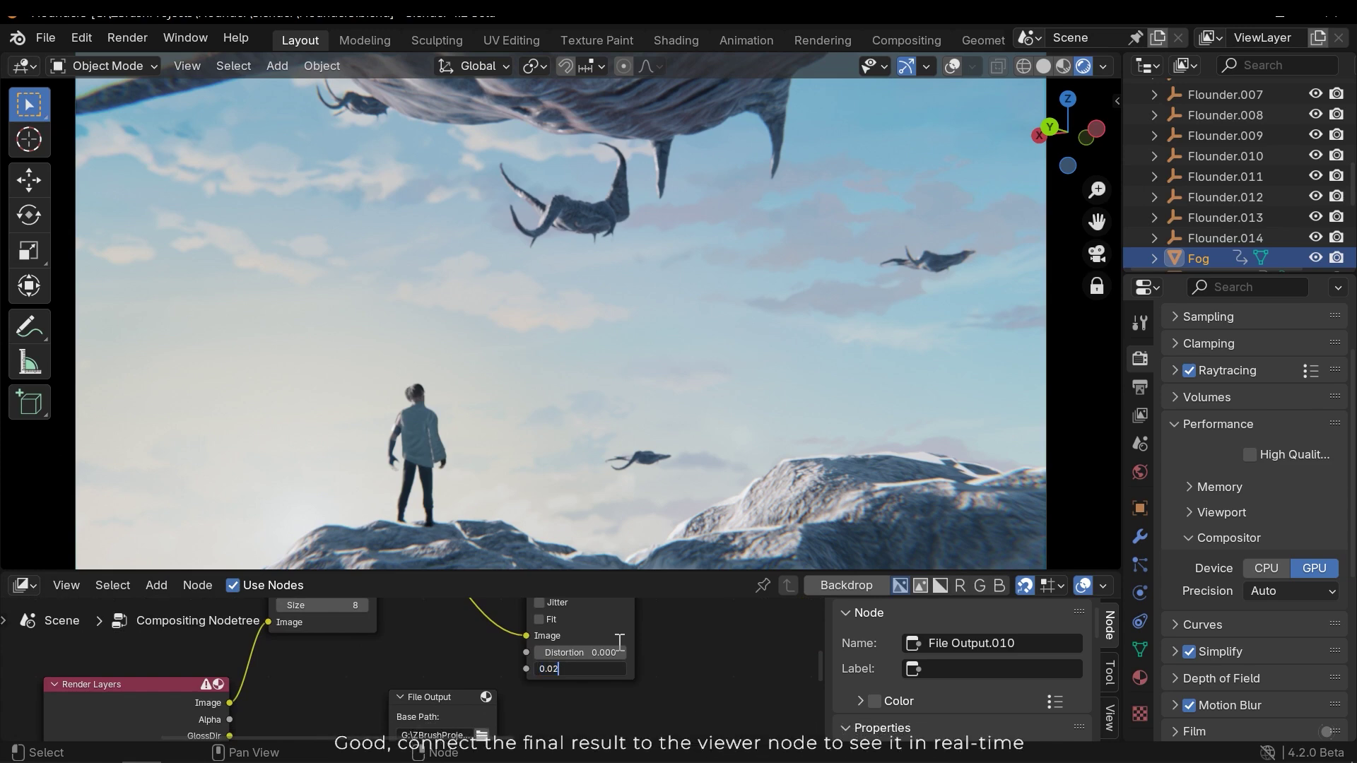
key("Return")
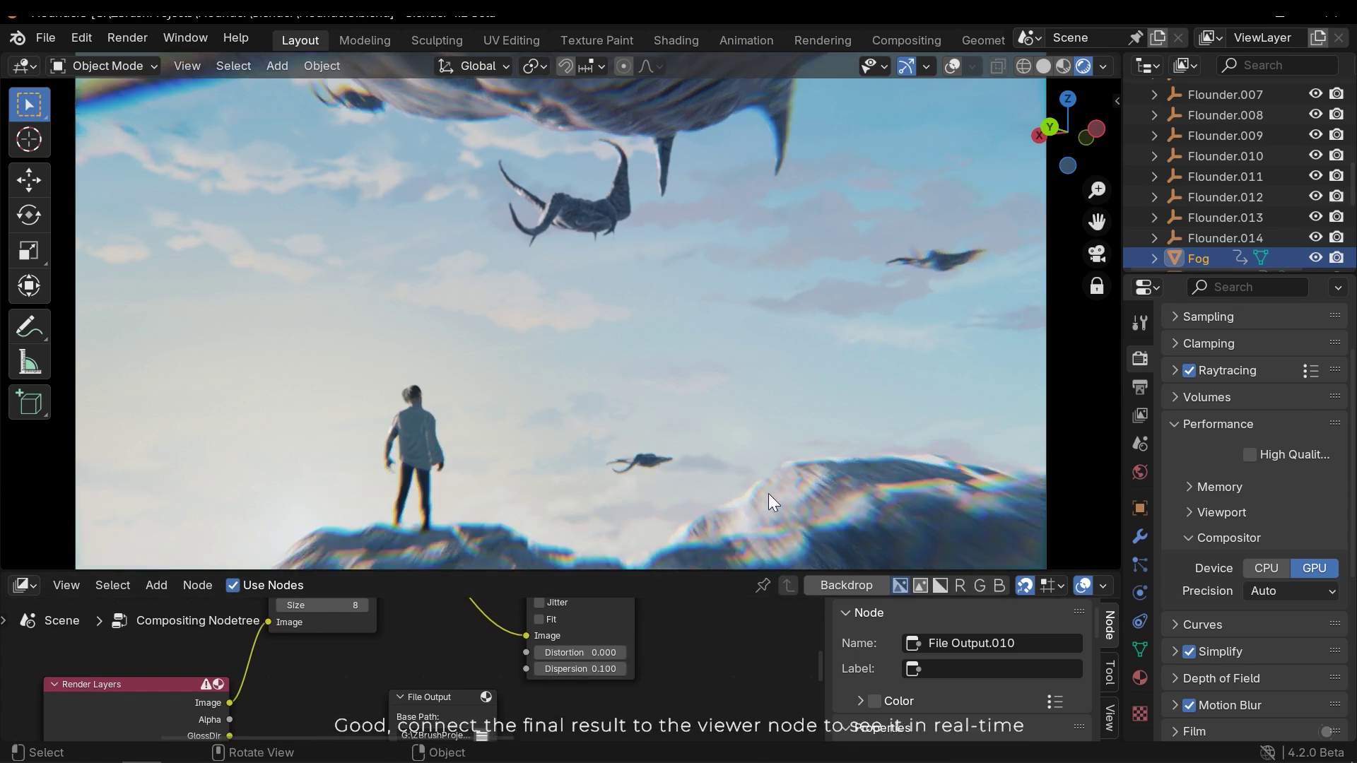
left_click(583, 672)
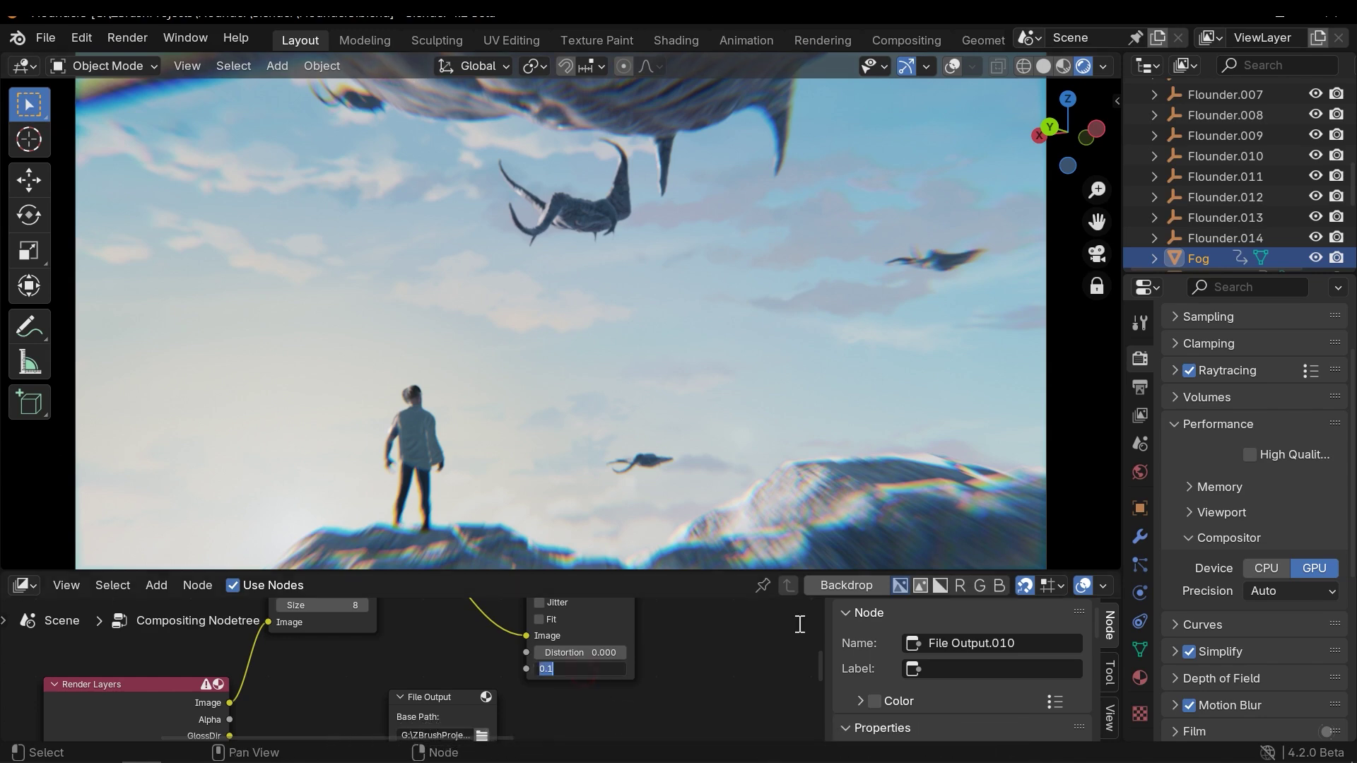
key("Right")
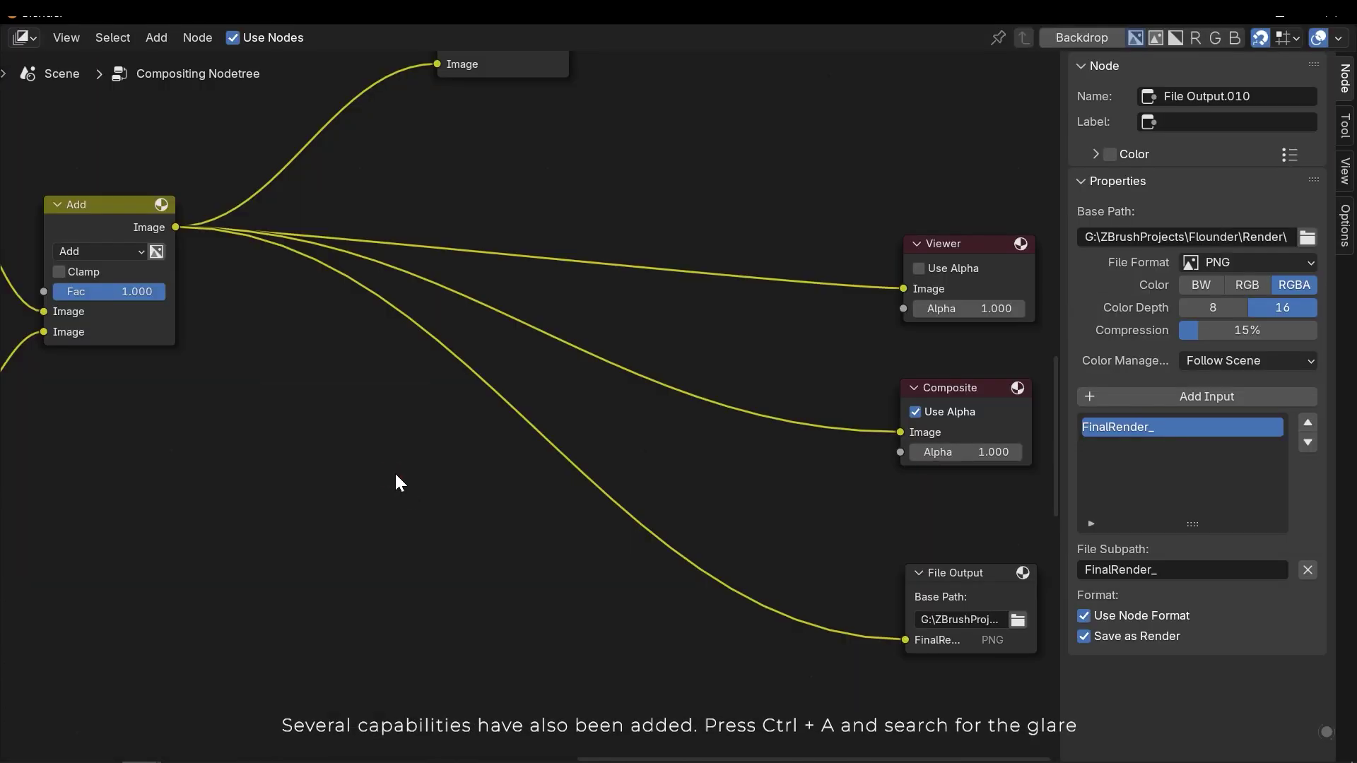
Step: Search for the Glare node and place a new one below the Add node's output links
key("shift+a")
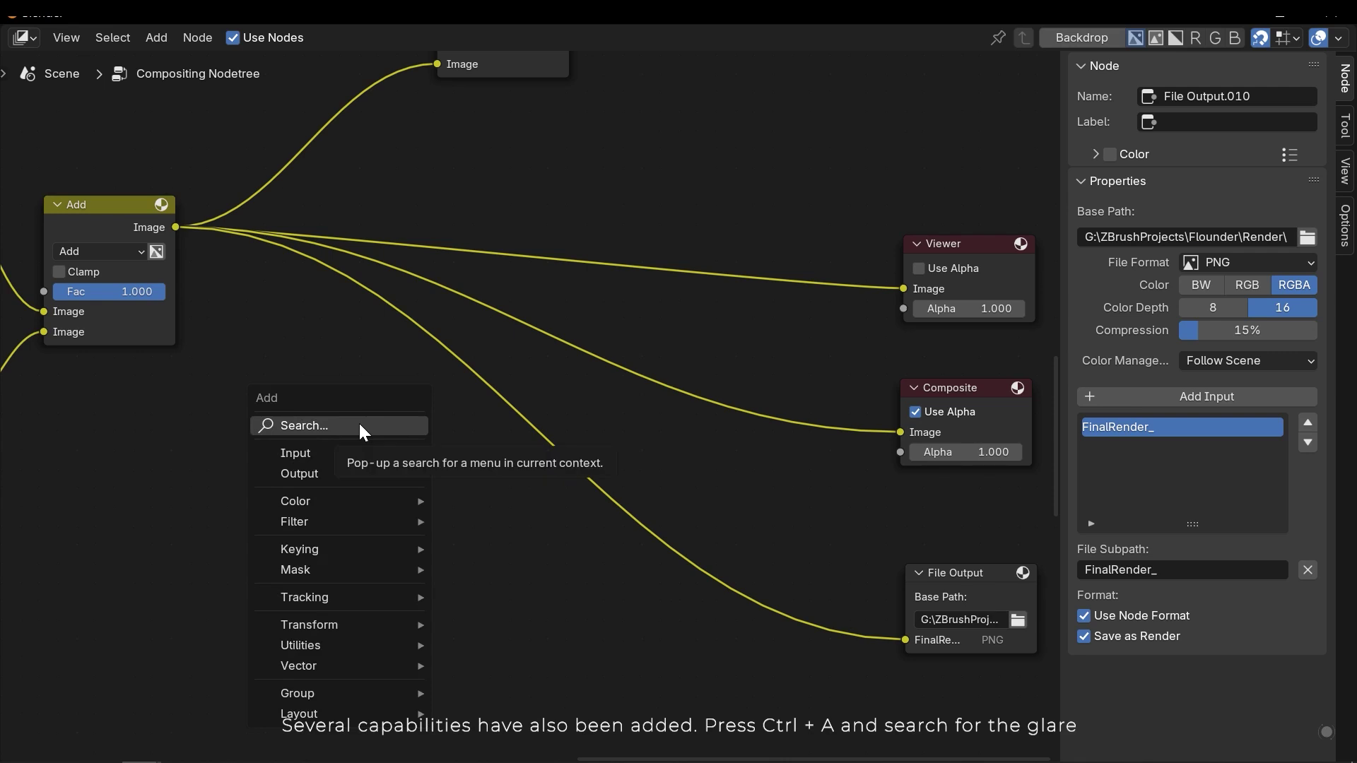
left_click(362, 425)
type("gla")
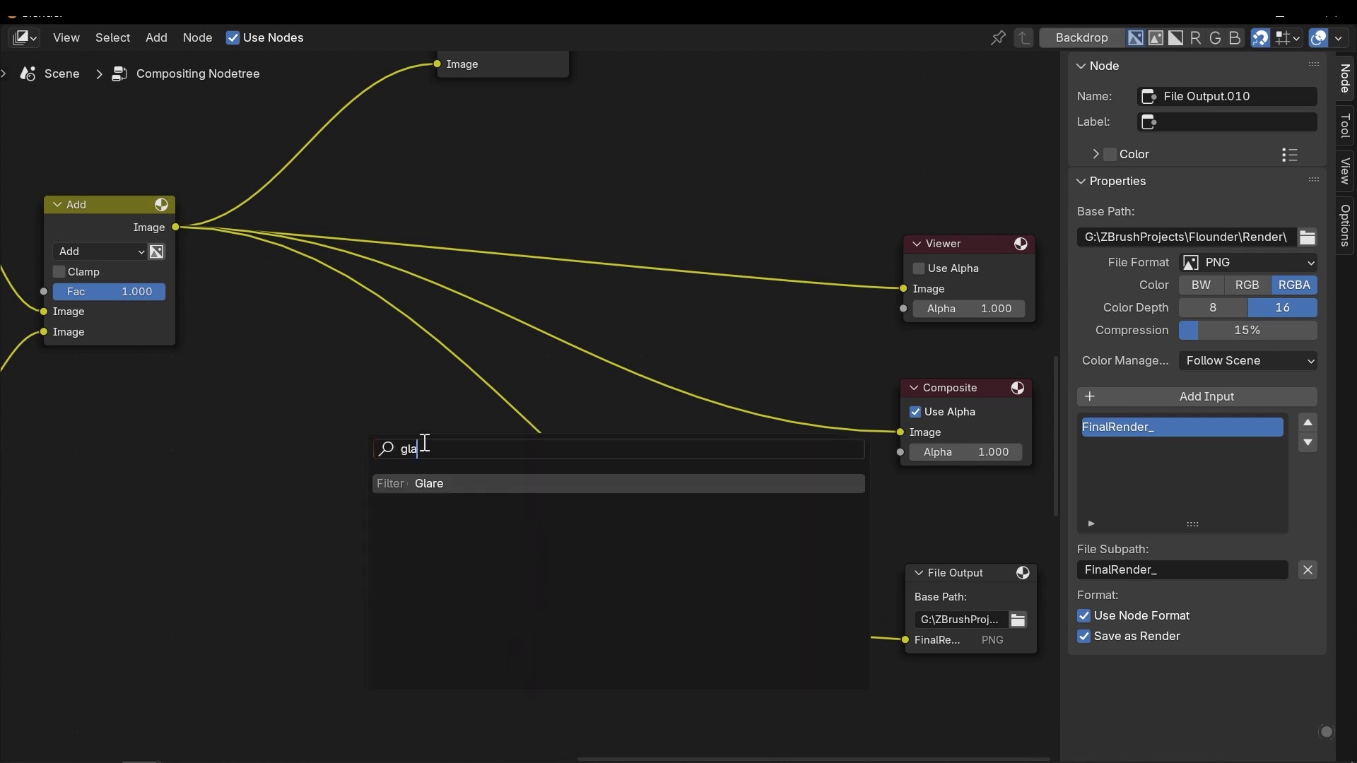
key("Return")
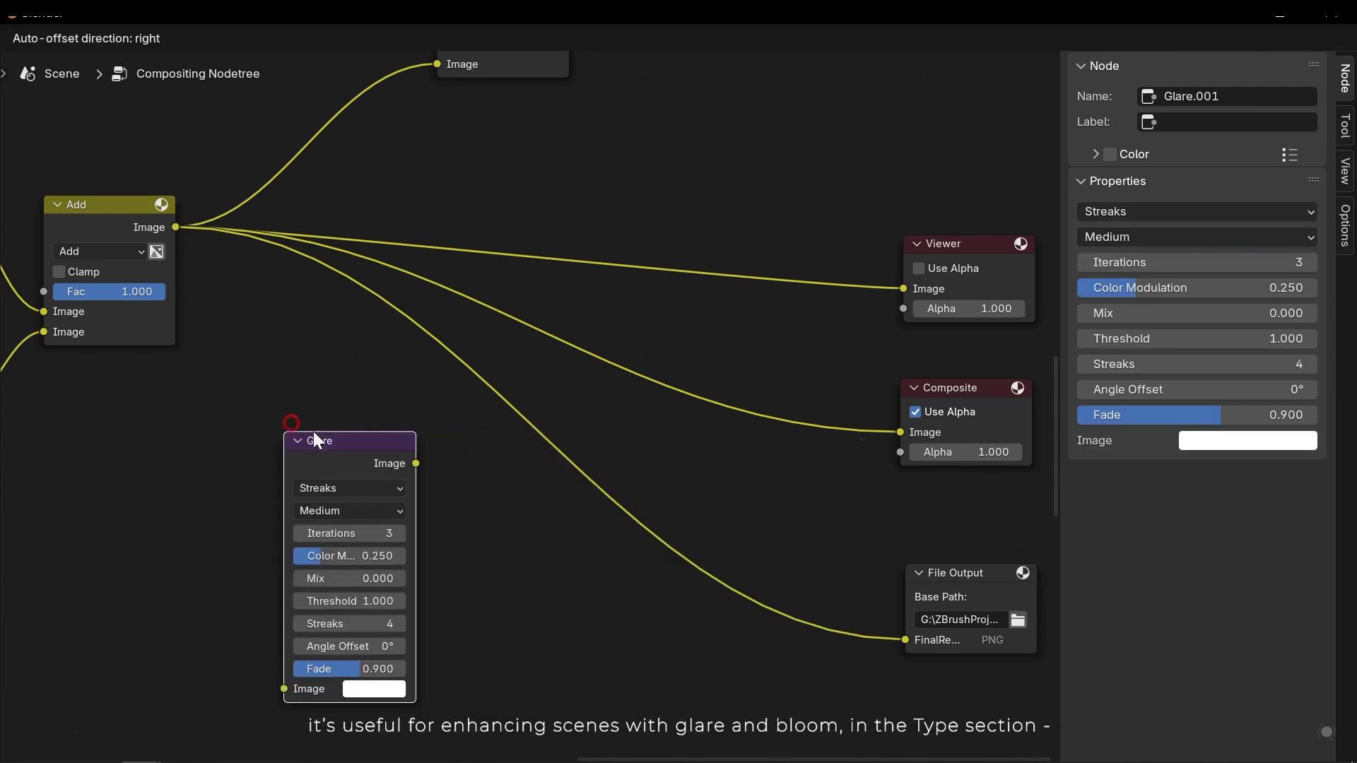
left_click(331, 442)
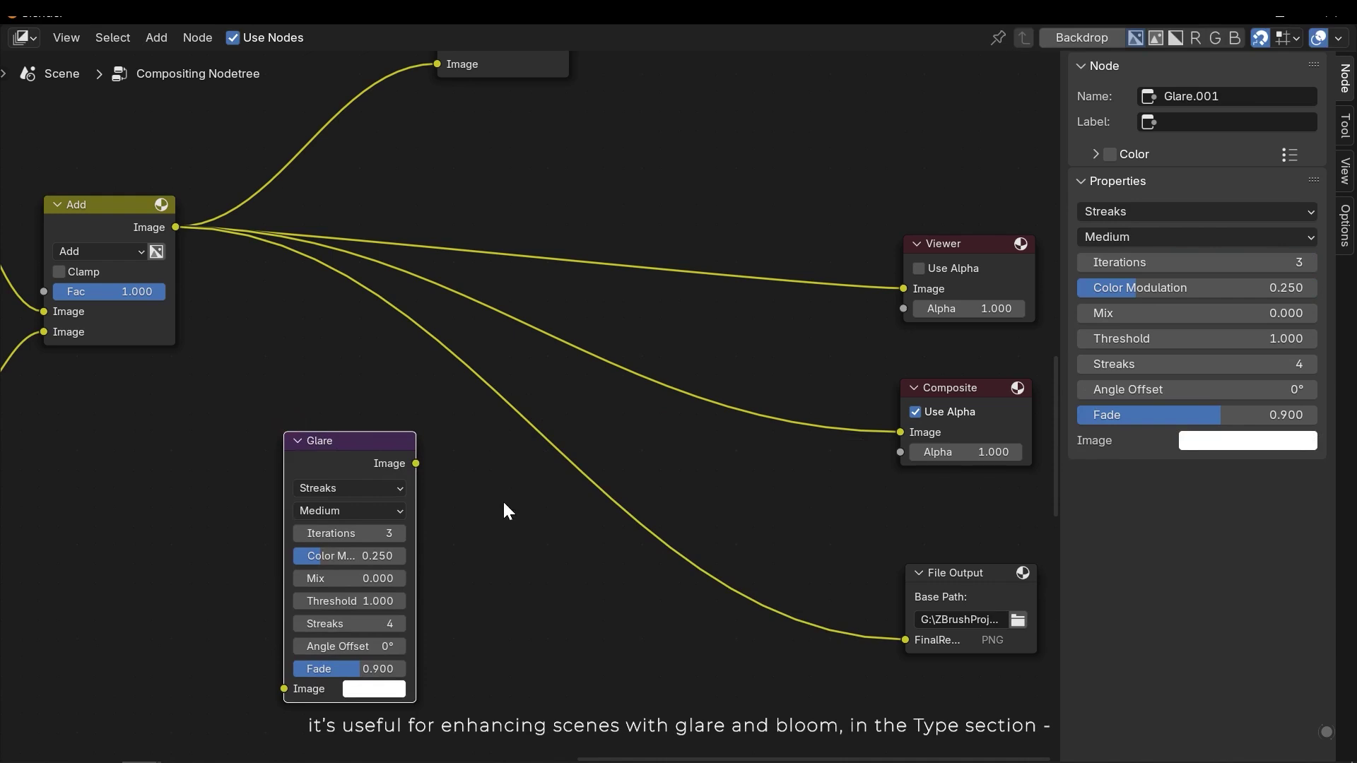
Step: Change the new Glare node's type to Bloom, and delete the node
left_click(344, 488)
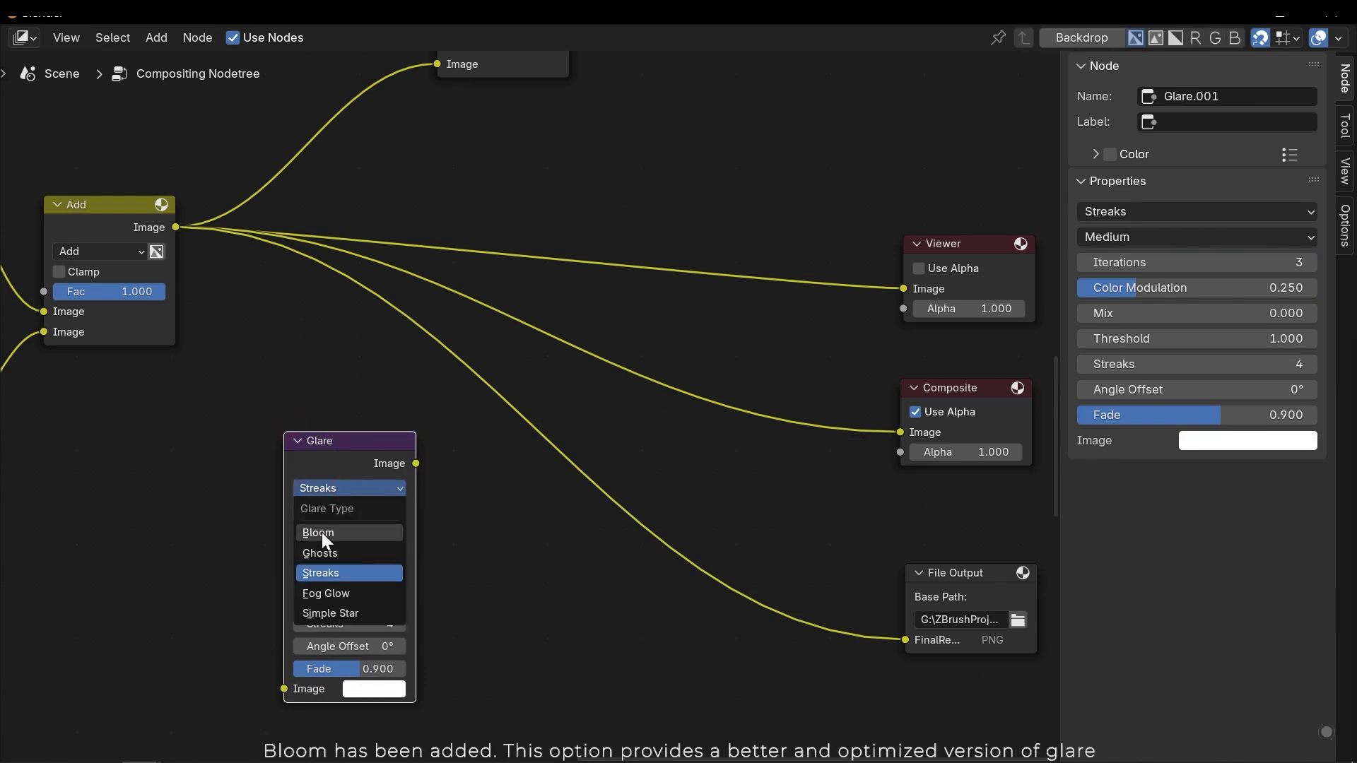
left_click(379, 533)
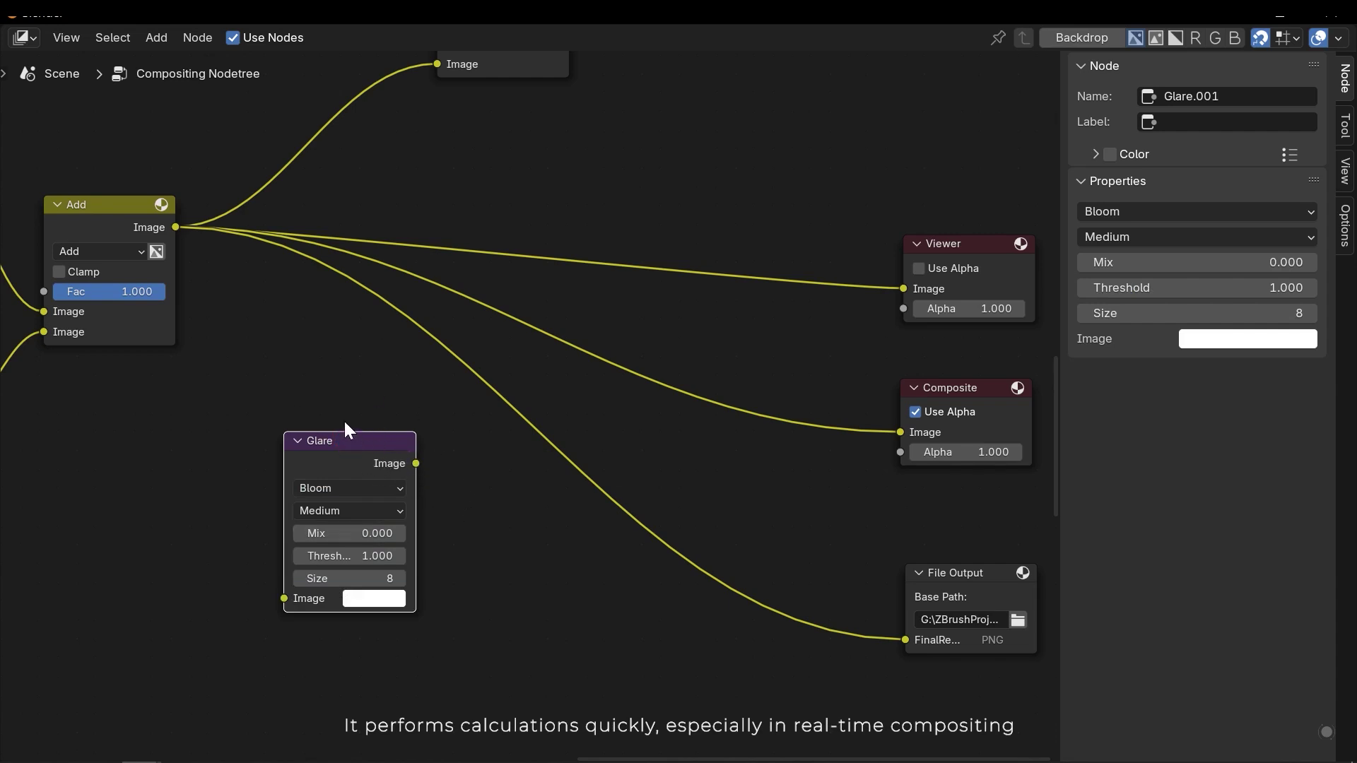
key("x")
Step: Move the compositor window aside to reveal the viewport and set the existing Glare node's type to Bloom
middle_click_drag(1034, 528, 702, 615)
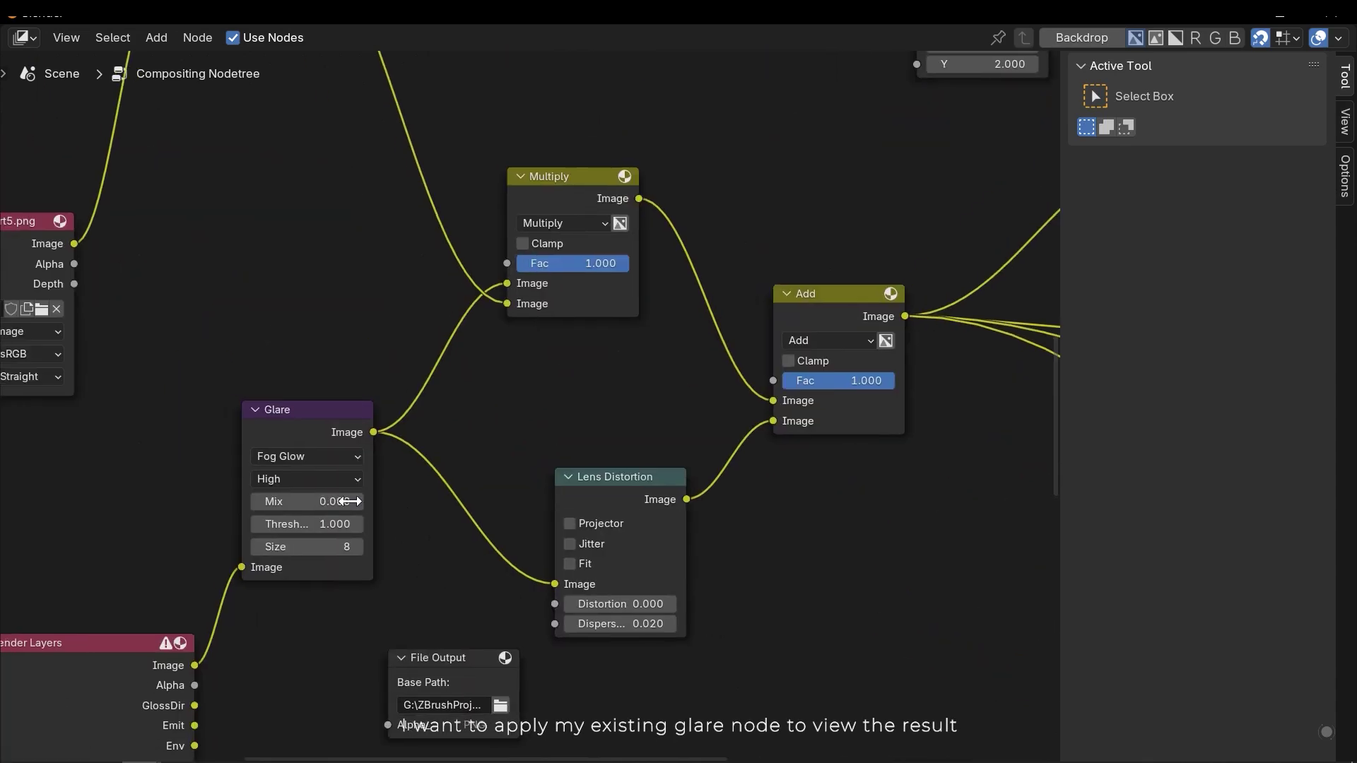
left_click(300, 460)
left_click_drag(423, 14, 1156, 260)
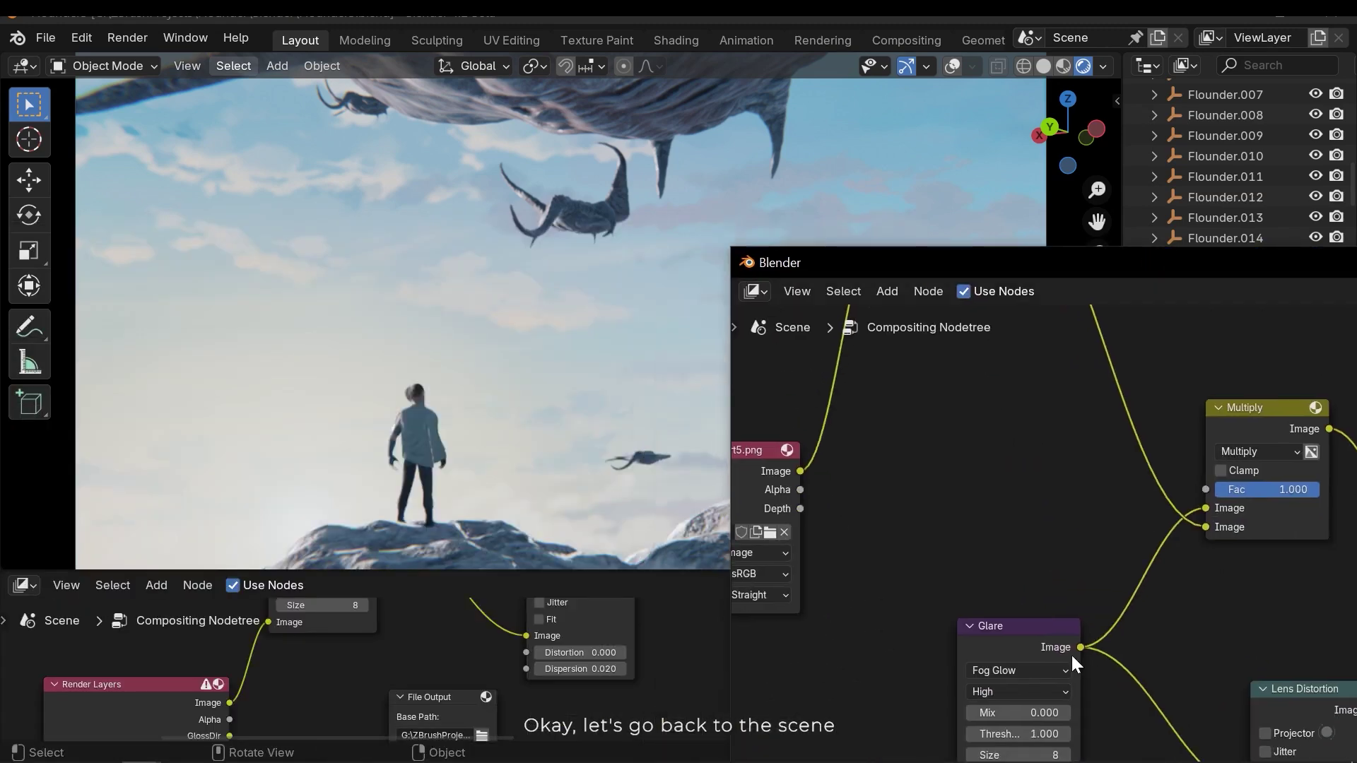
left_click(1025, 669)
left_click(1003, 711)
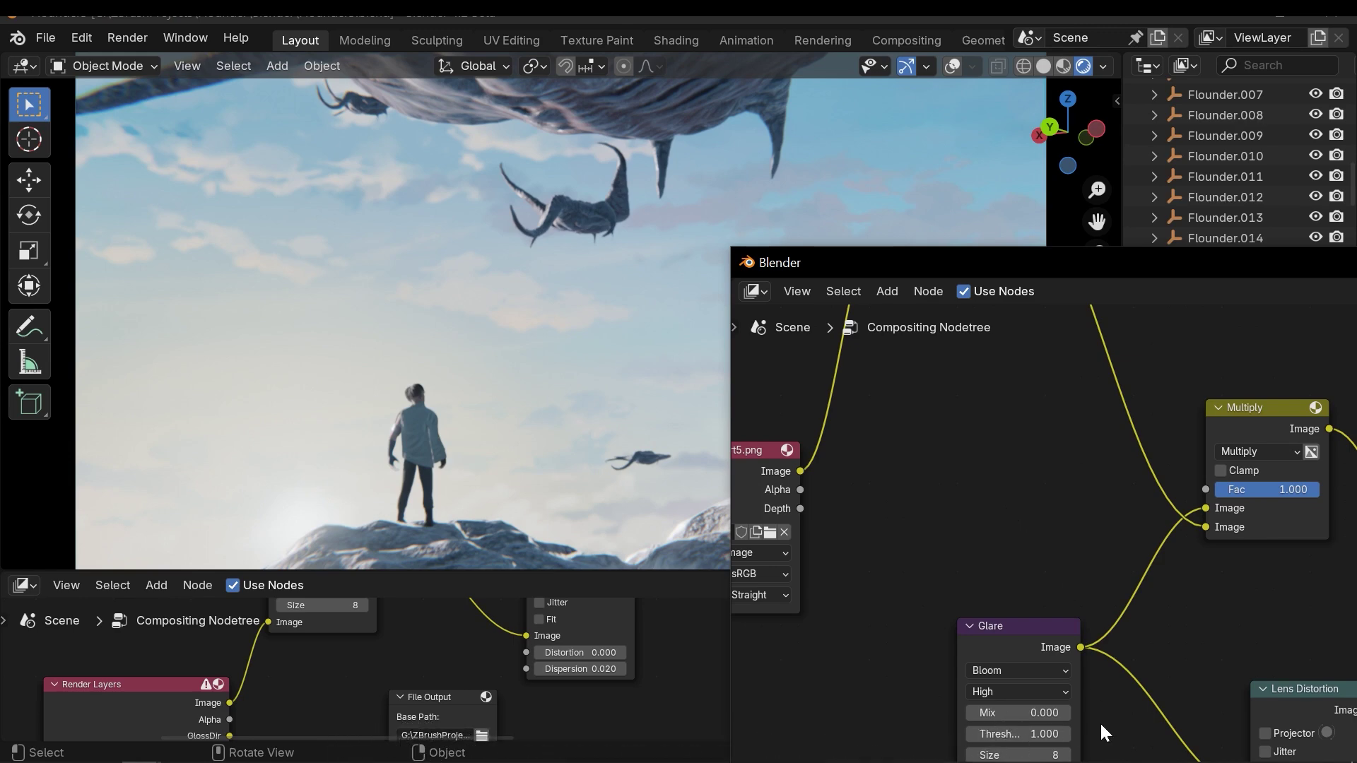
middle_click_drag(1084, 733, 1113, 591)
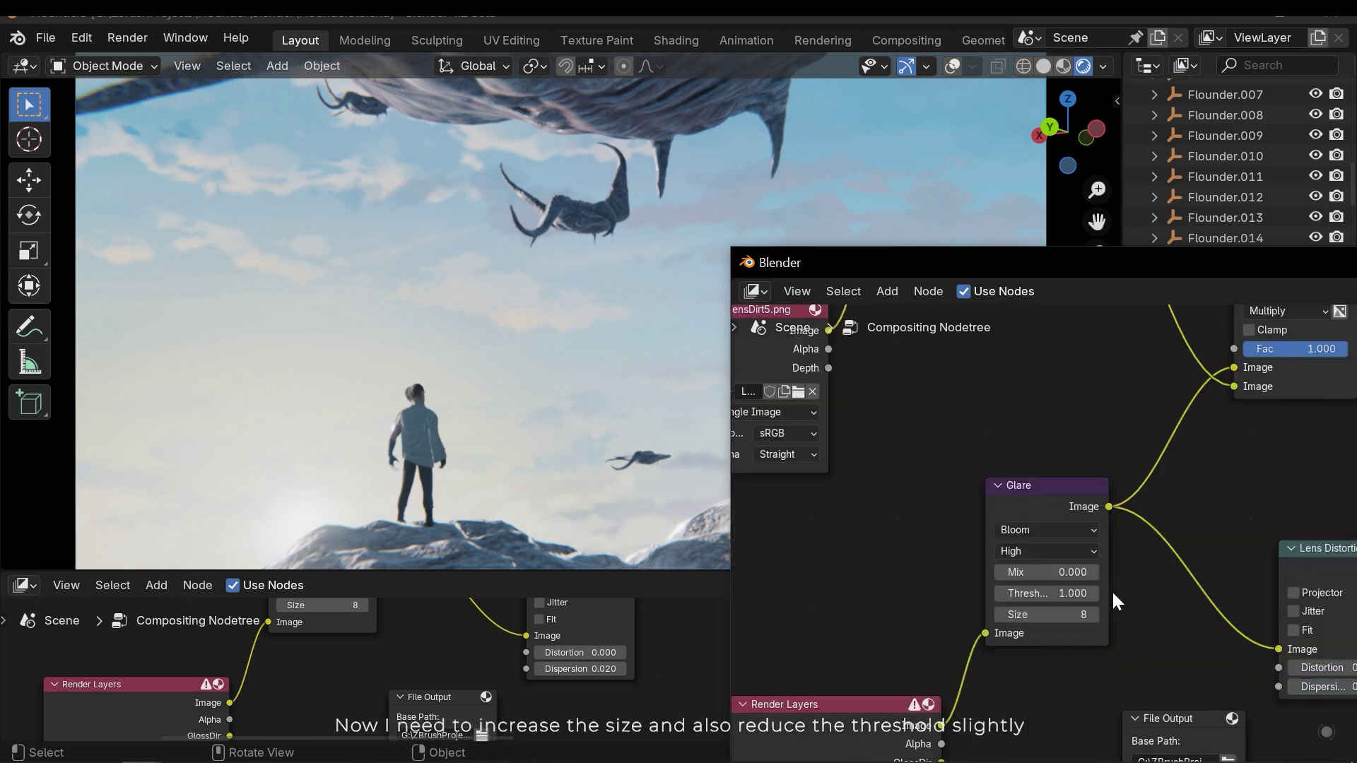
Step: Set the Bloom Glare node's size to 9 and threshold to 0.9, and return the compositor window over the viewport
left_click_drag(1069, 619, 1081, 619)
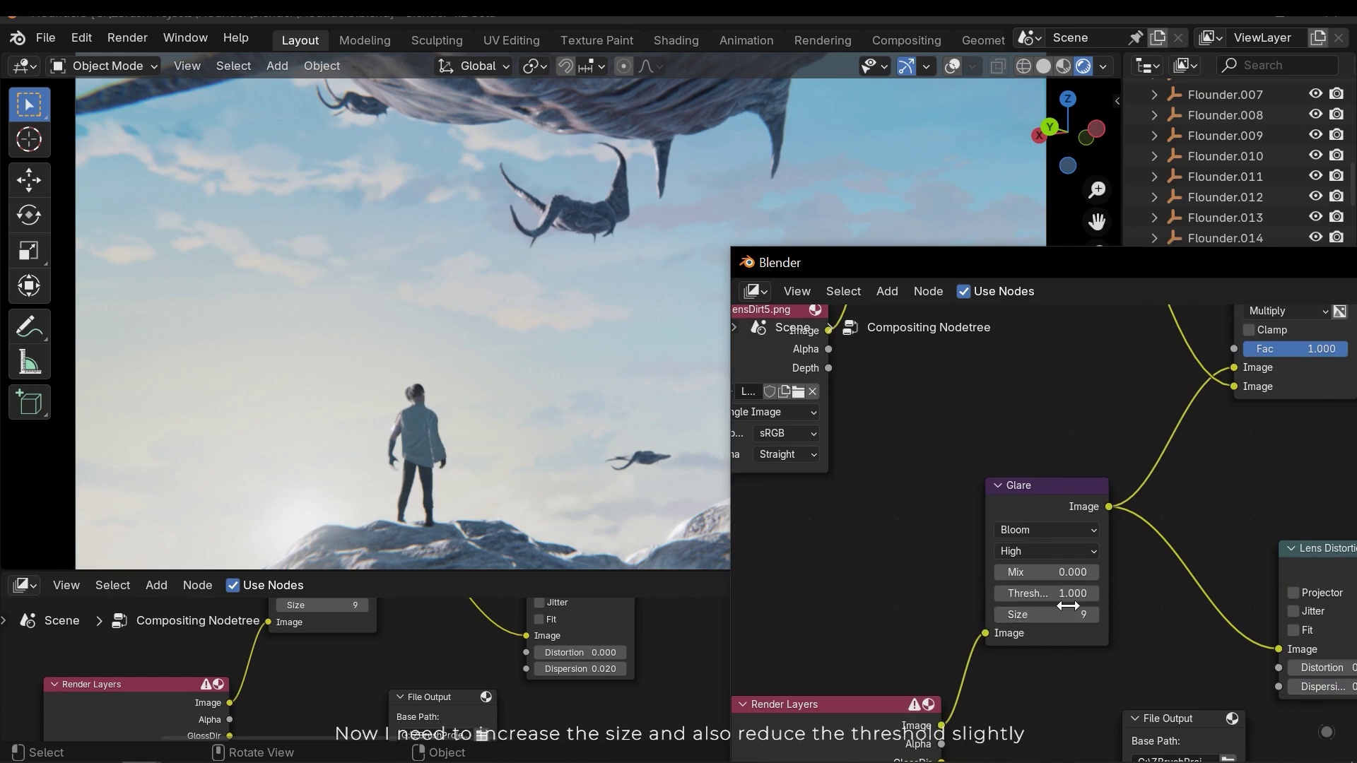
mouse_move(1051, 594)
left_mouse_down()
mouse_move(1018, 594)
mouse_move(1054, 598)
left_mouse_up()
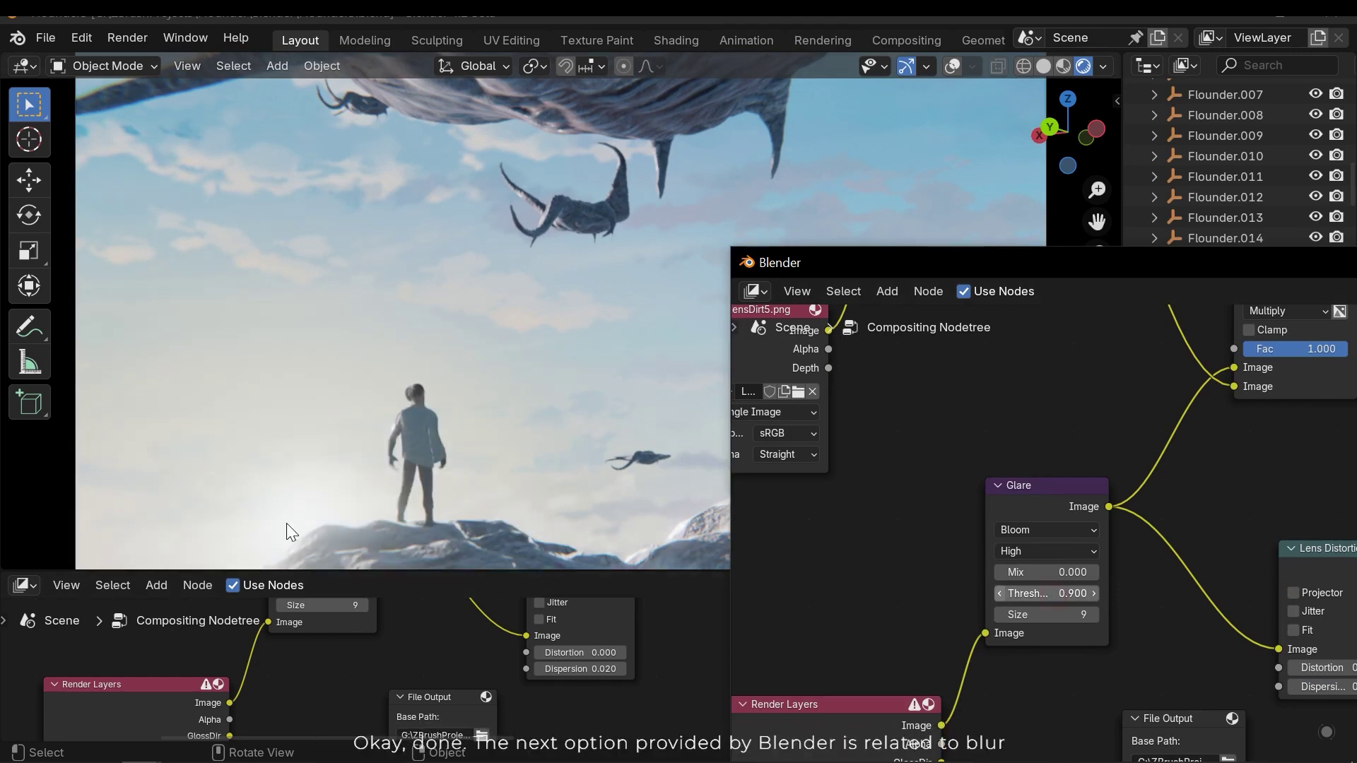
left_click_drag(905, 261, 317, 248)
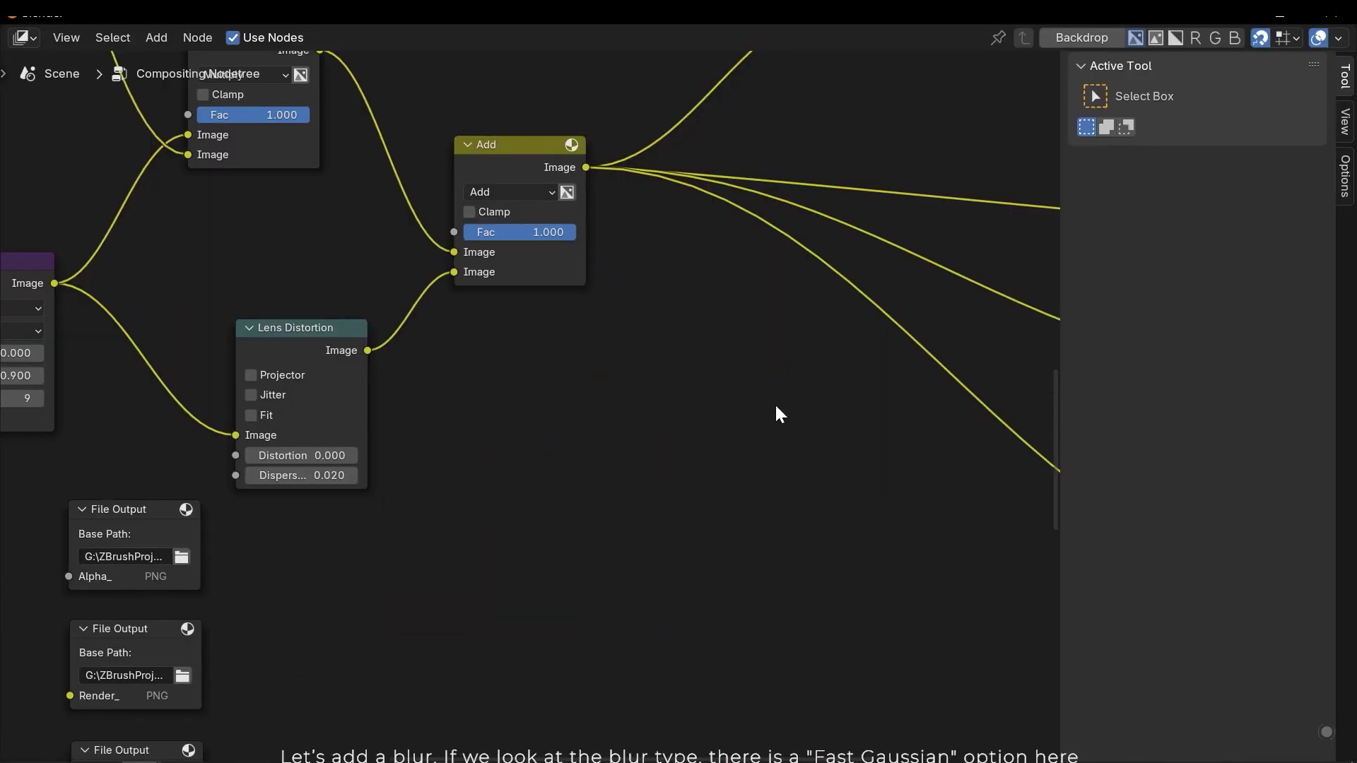
Step: Search for the Blur node and place a new one in the open space below the Add node
left_click(597, 392)
key("shift+a")
type("blur")
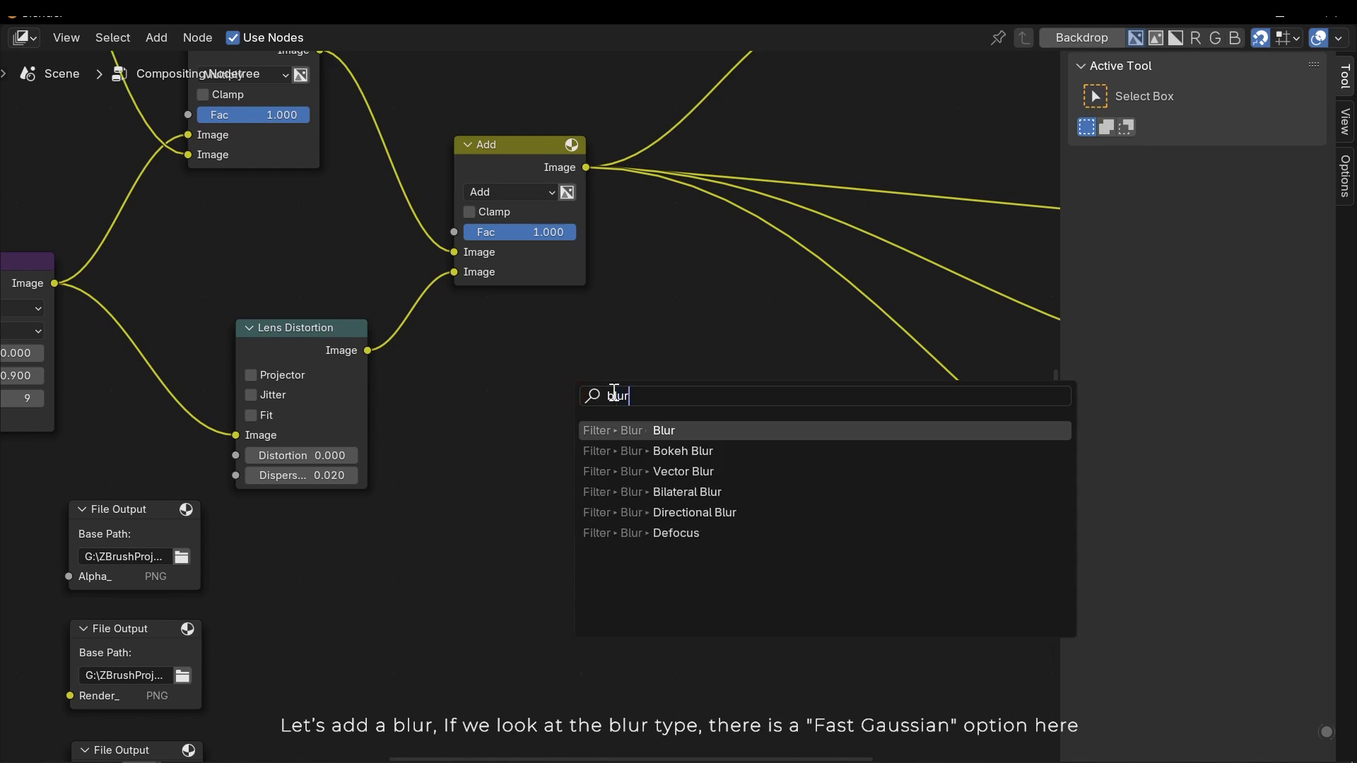
key("Return")
left_click(542, 400)
Step: Set the Blur node's filter type to Fast Gaussian and move the node closer to the Add node's output links
left_click(634, 447)
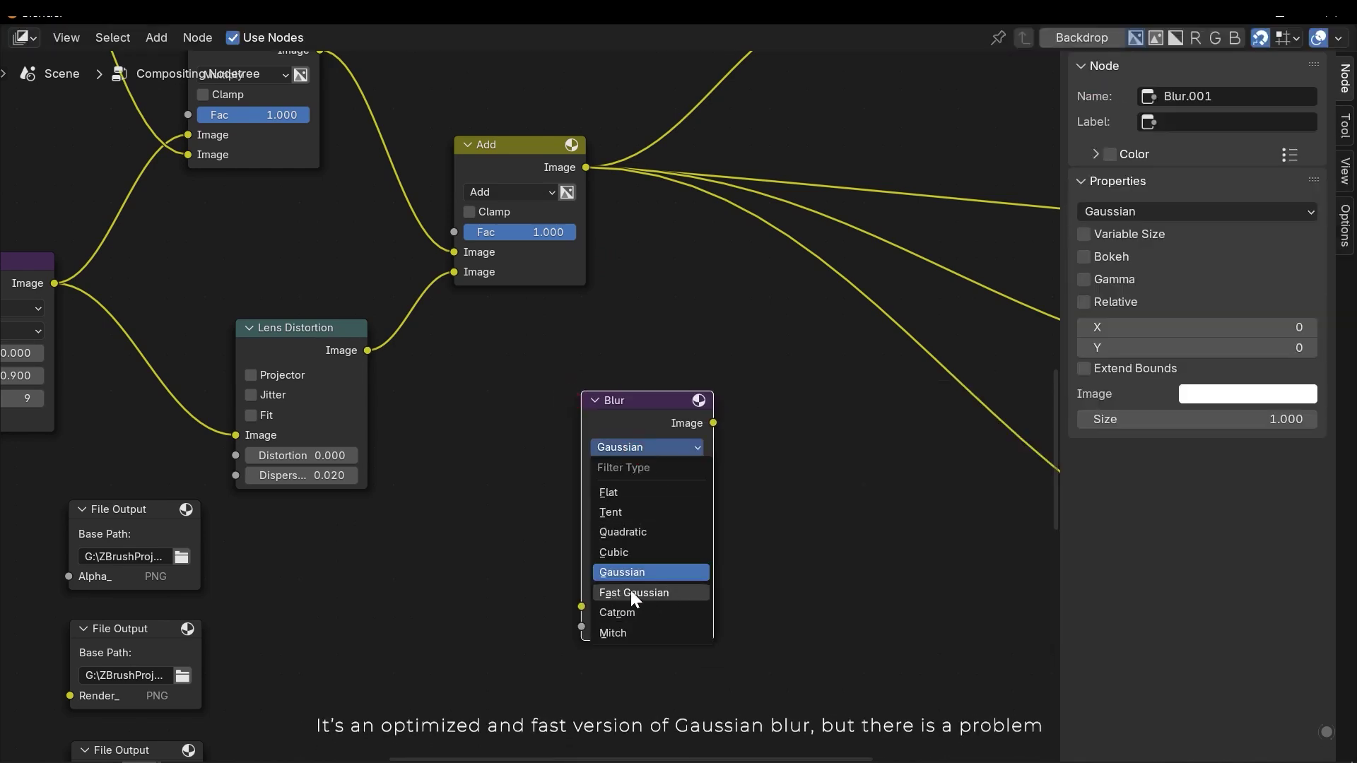
scroll(499, 439, "down", 2)
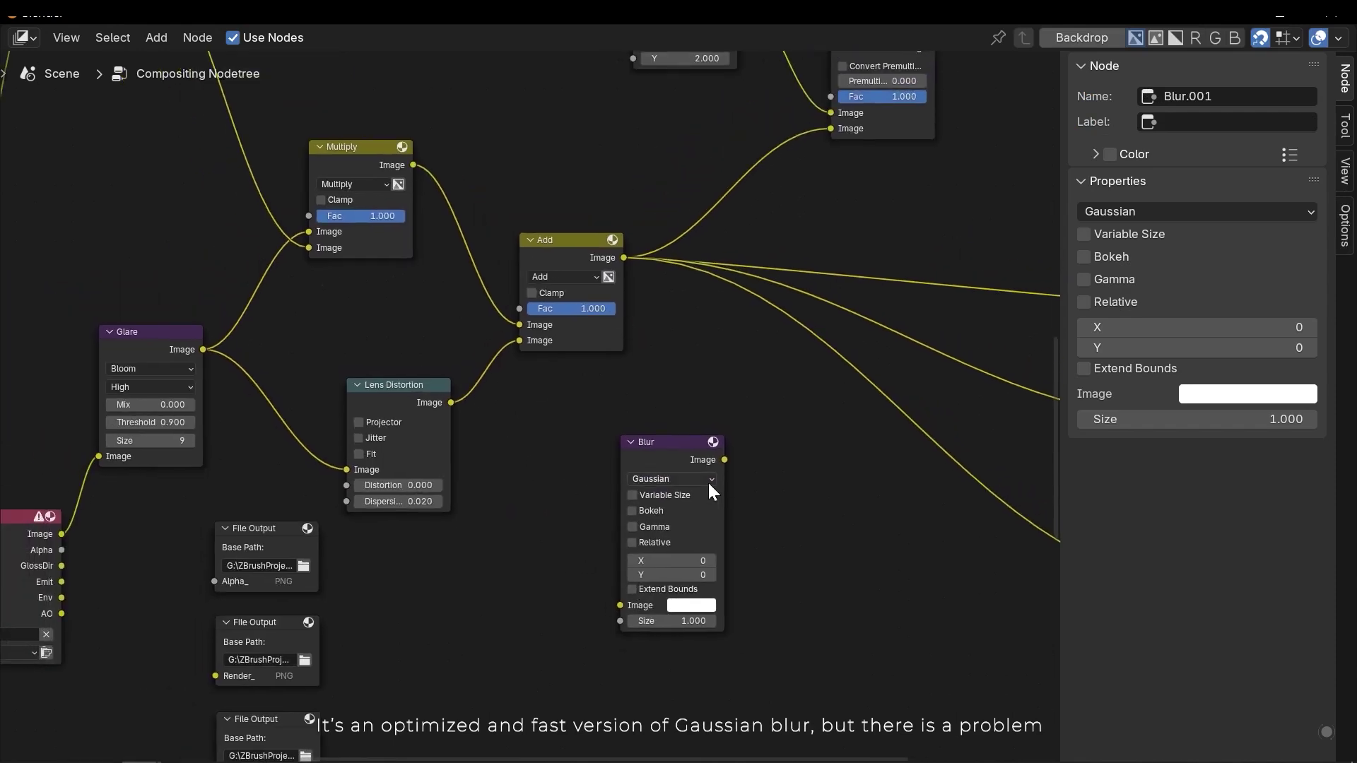
left_click(658, 480)
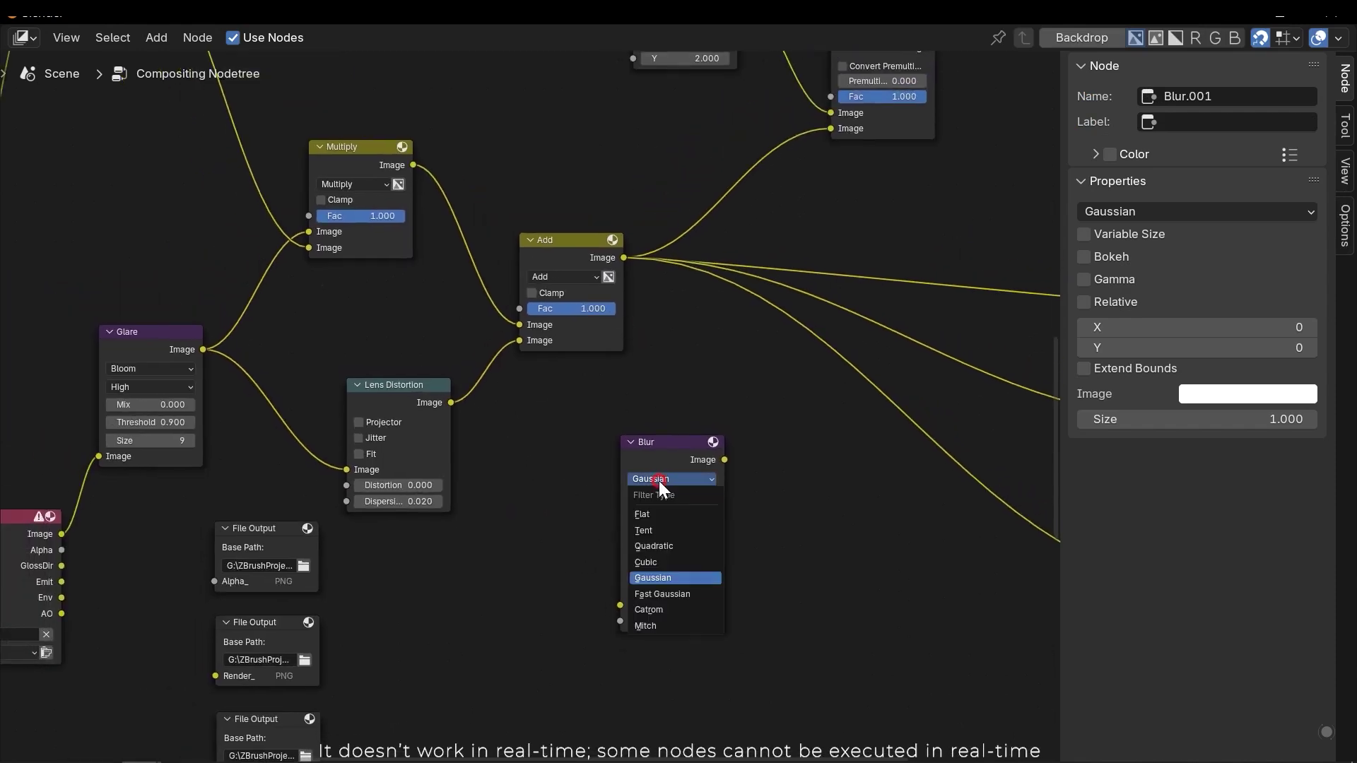
left_click(663, 595)
left_click_drag(670, 444, 861, 347)
scroll(752, 289, "down", 1)
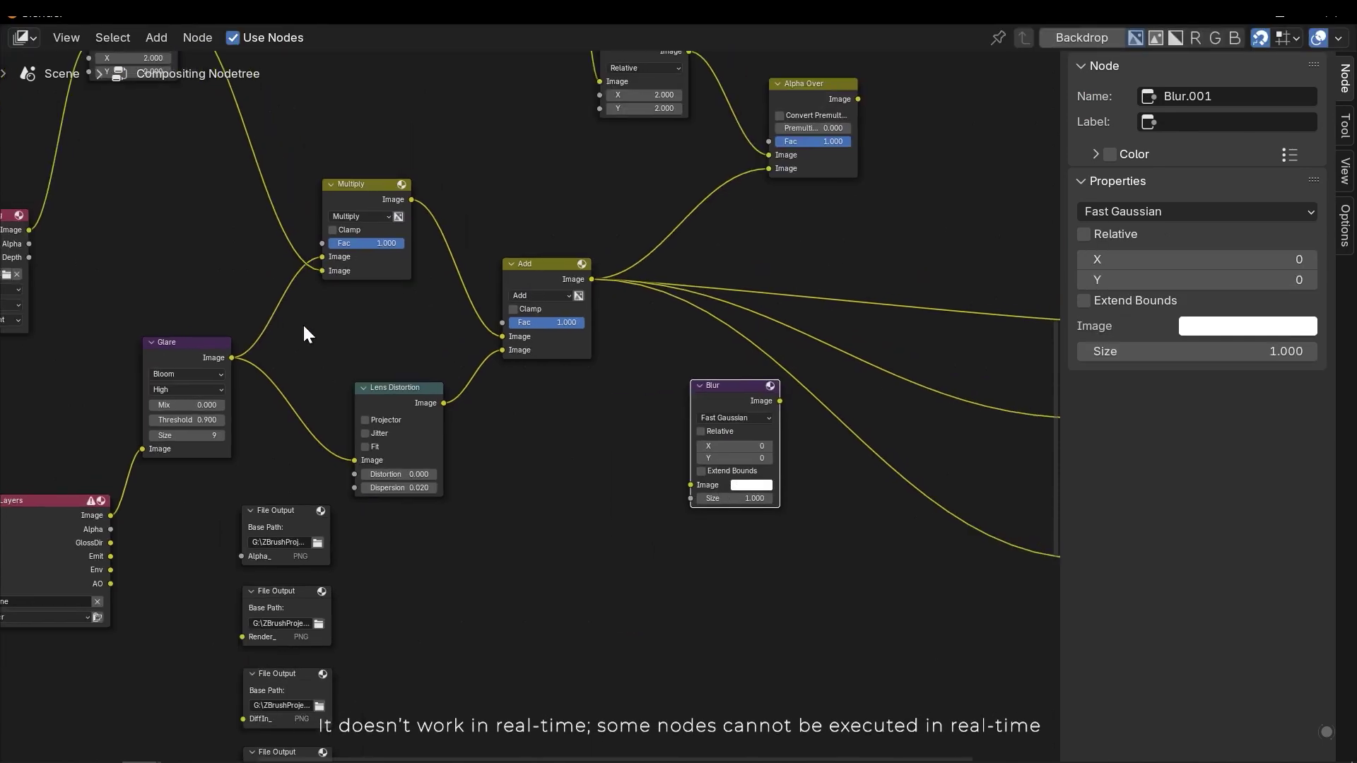
Step: Link the Add node's output to the Blur node's image input, and the Blur output to the Viewer and Composite nodes
left_click_drag(592, 279, 691, 486)
middle_click_drag(830, 545, 679, 570)
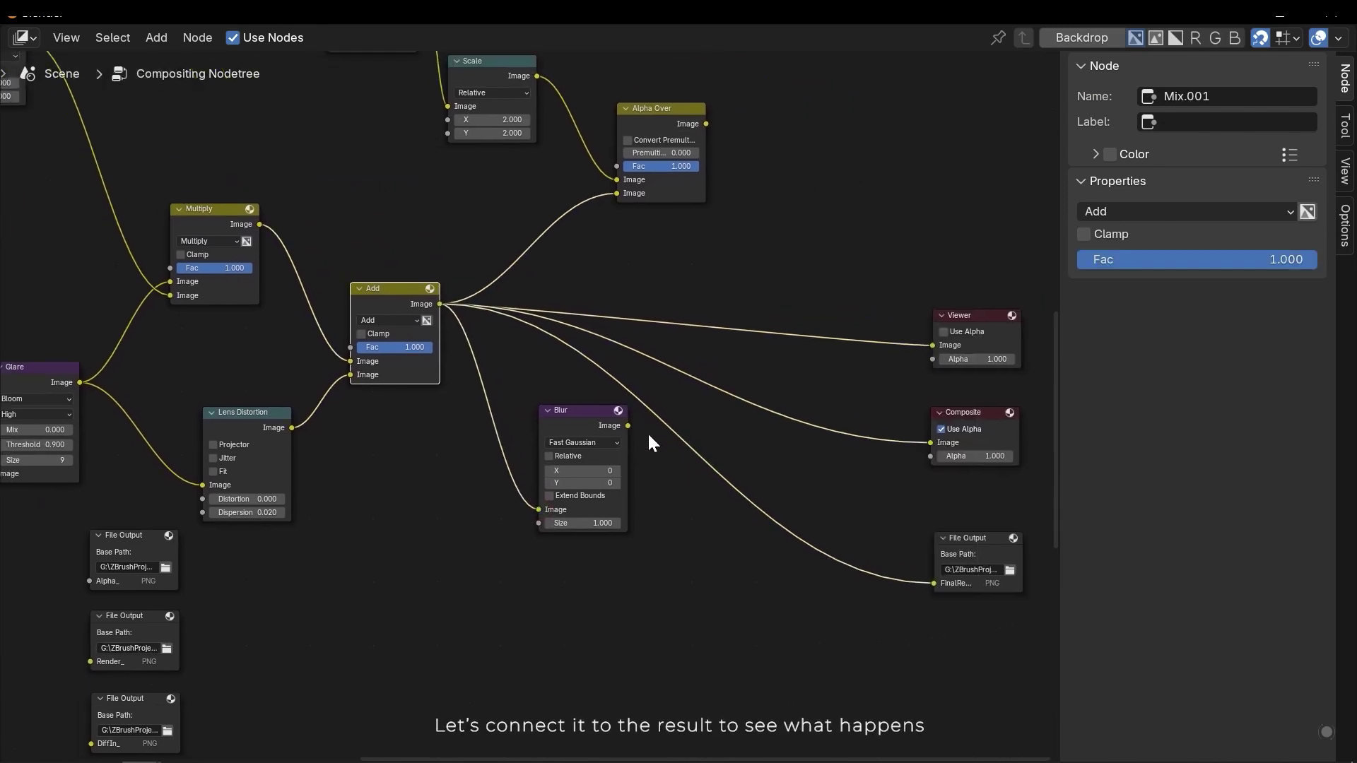
left_click_drag(627, 426, 930, 442)
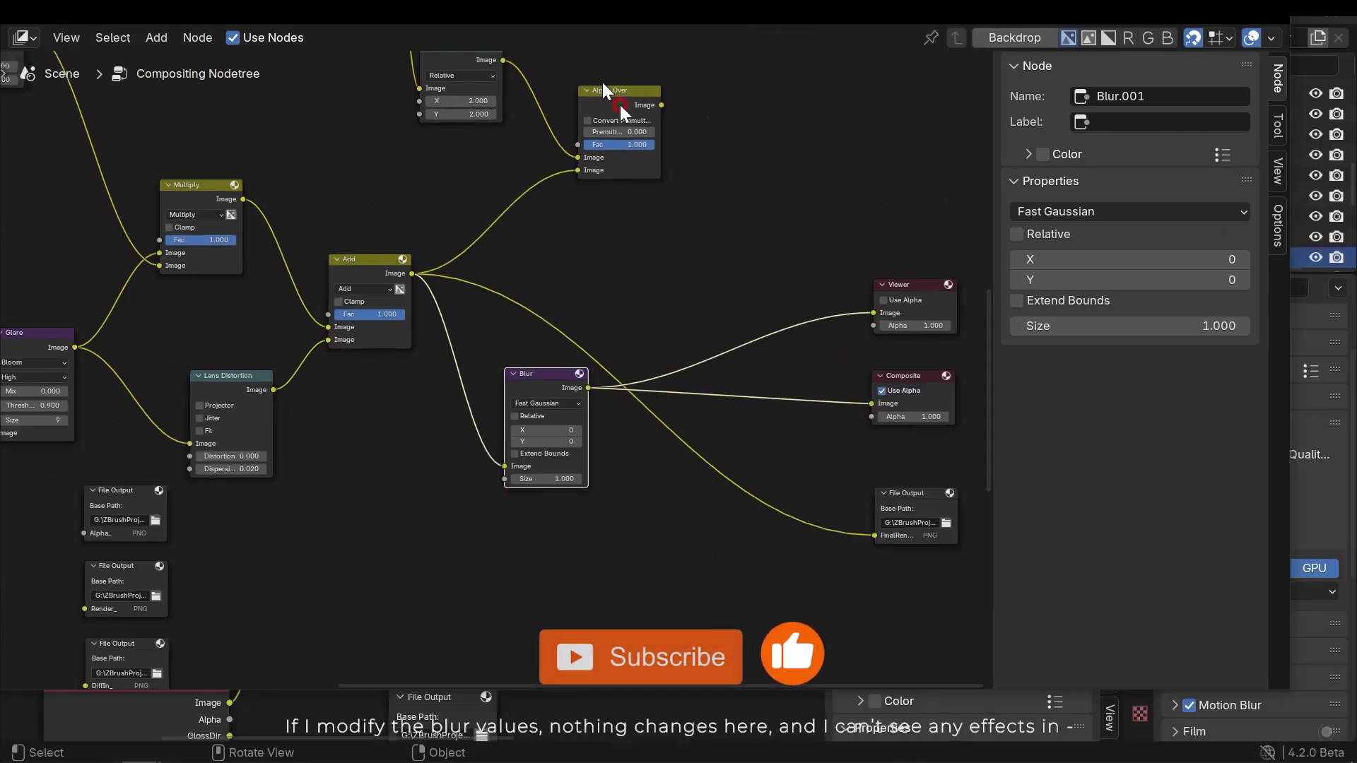
Step: Move the compositor window aside to reveal the viewport, and set the Blur node's size to 20 and its X and Y to 1
left_click_drag(523, 12, 1137, 168)
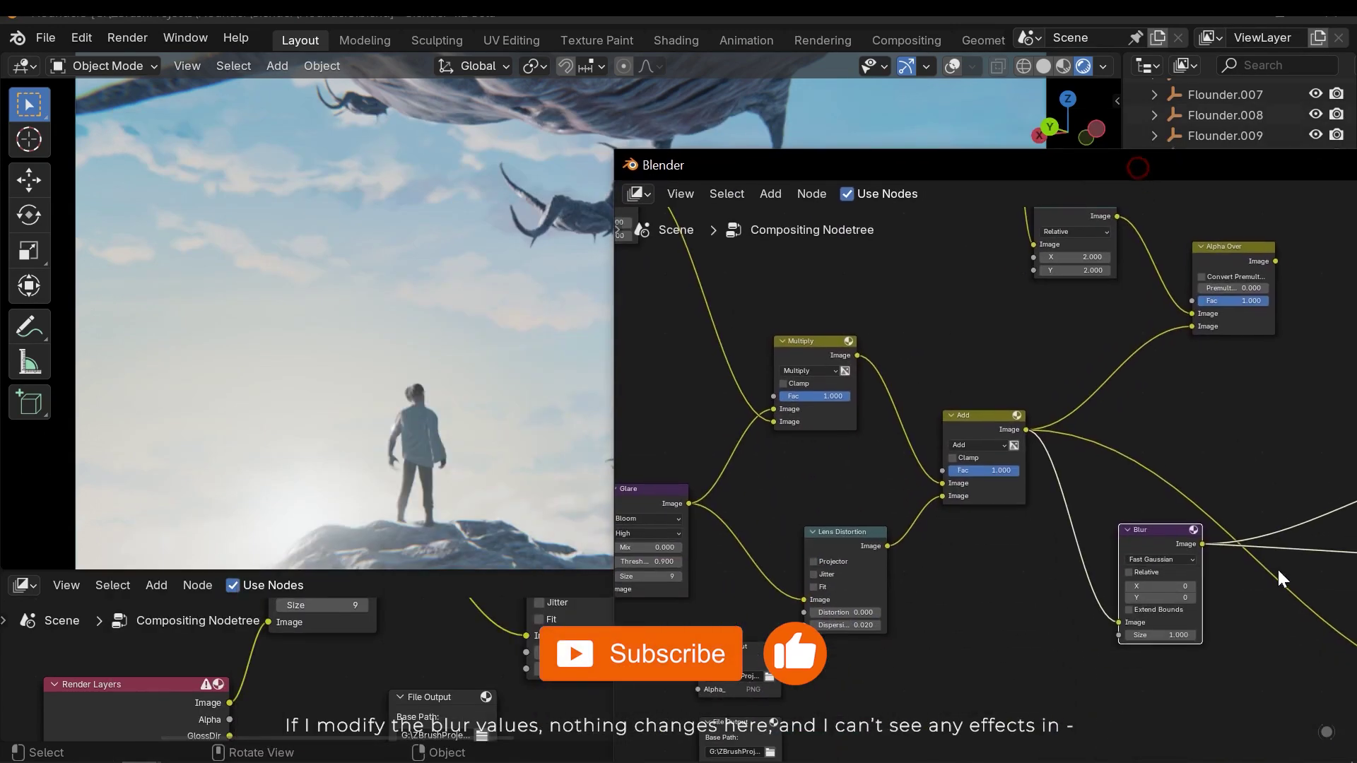
left_click(1174, 634)
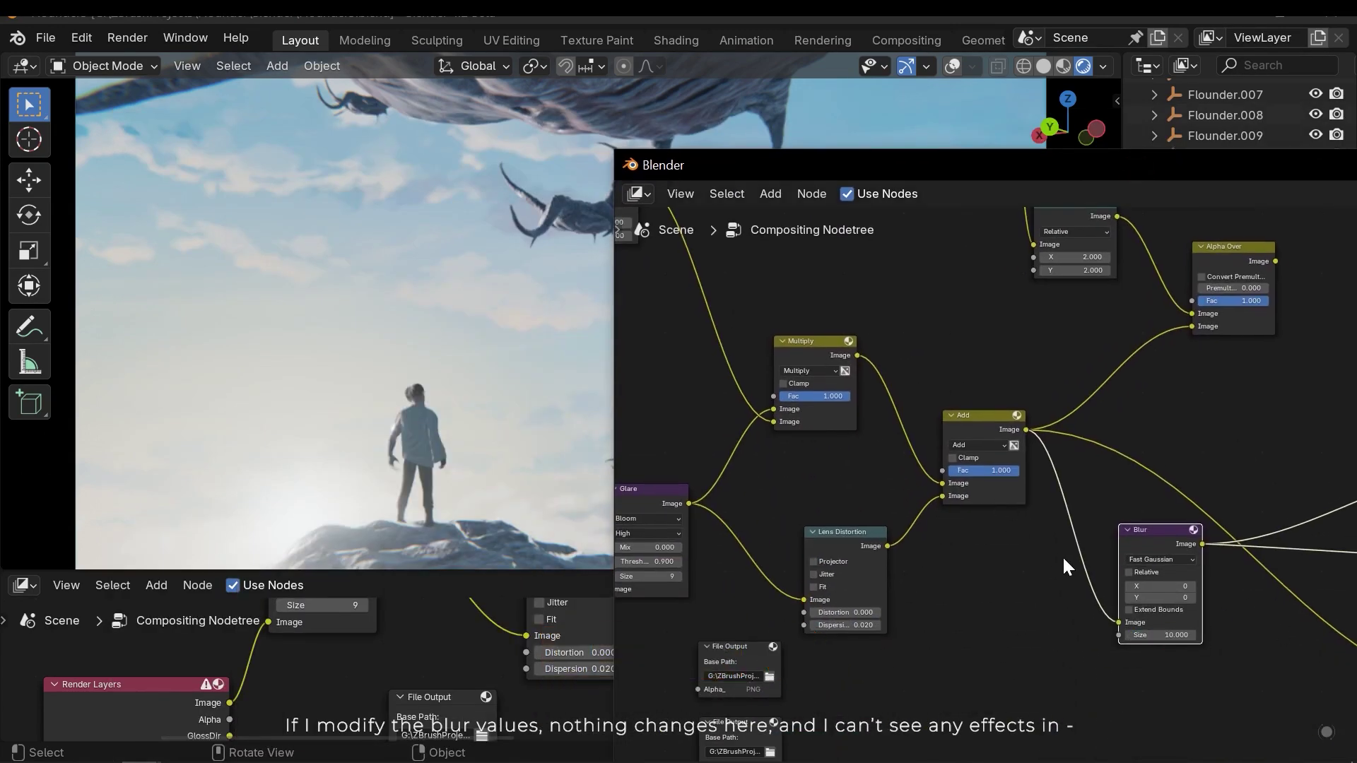
middle_click_drag(1067, 567, 807, 569)
left_click(836, 603)
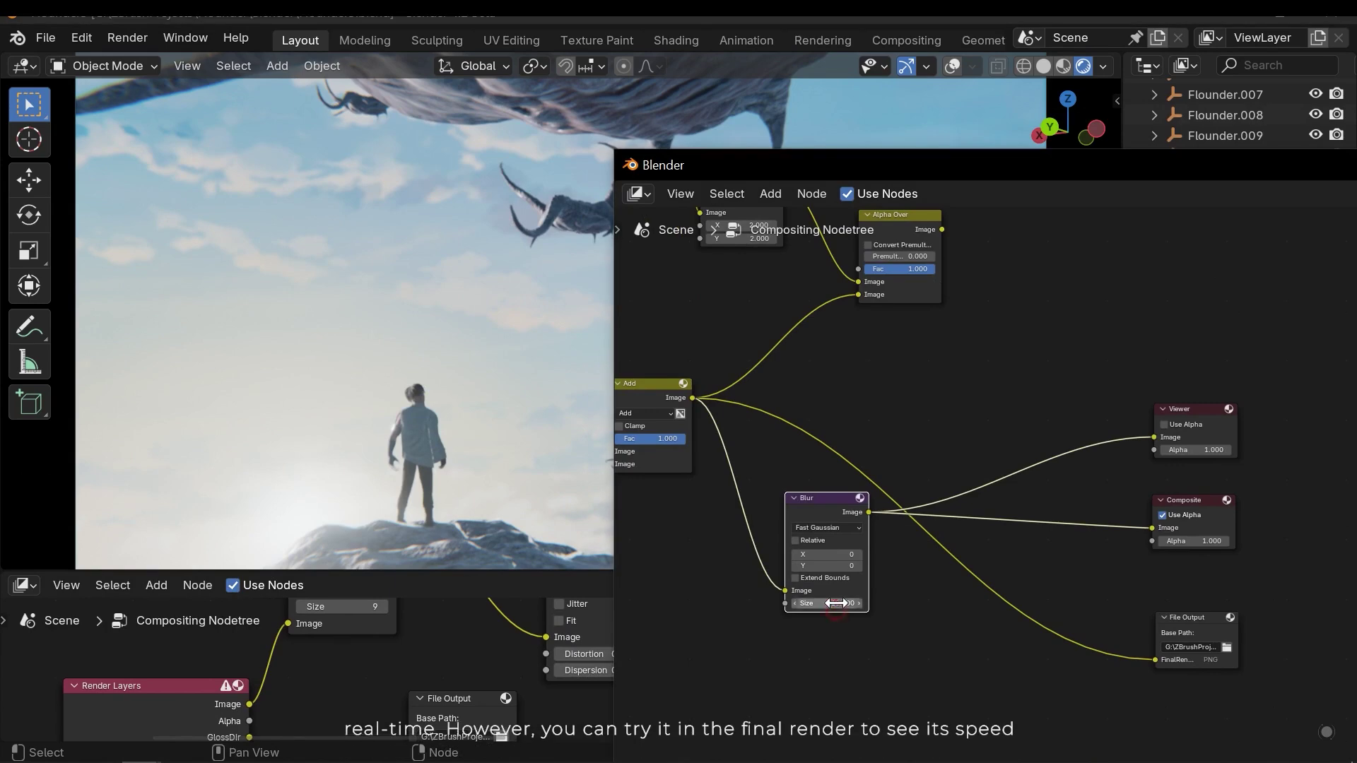
type("30")
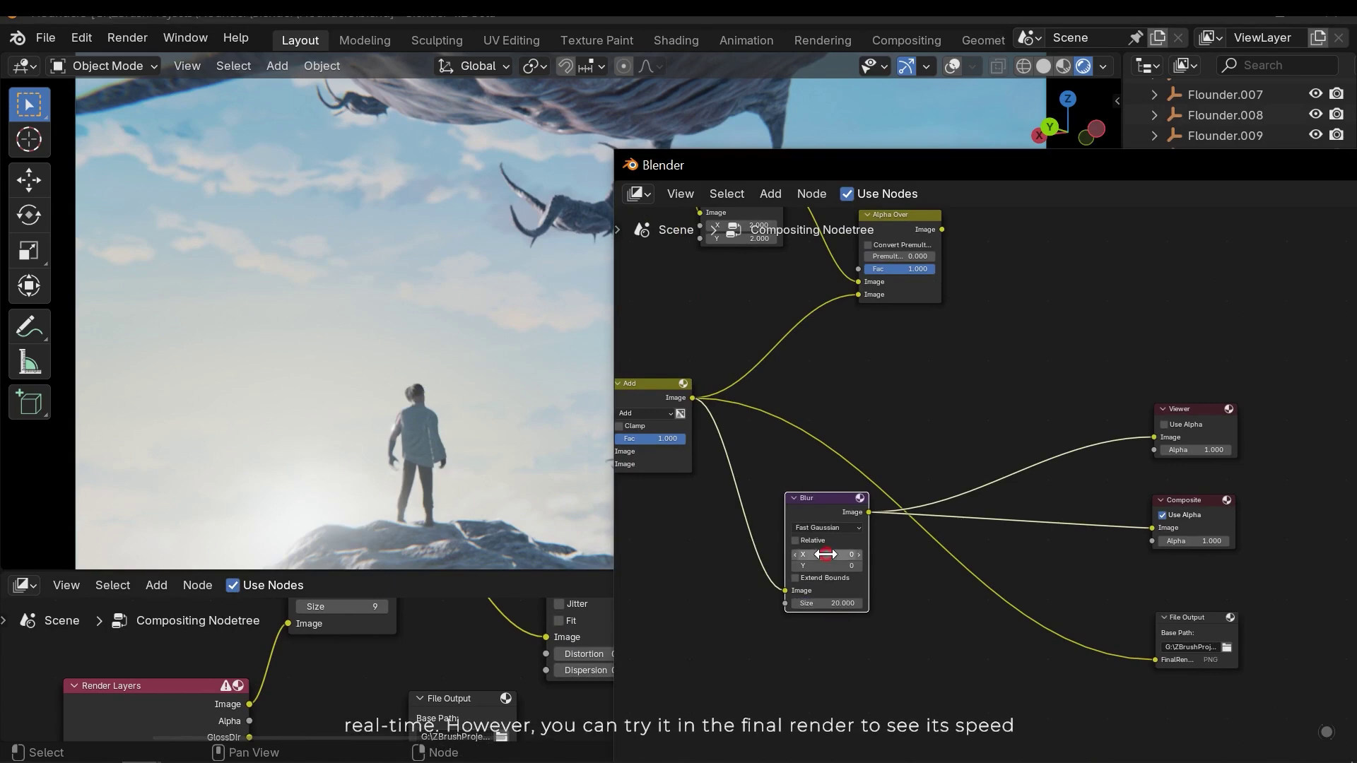
scroll(936, 664, "up", 1)
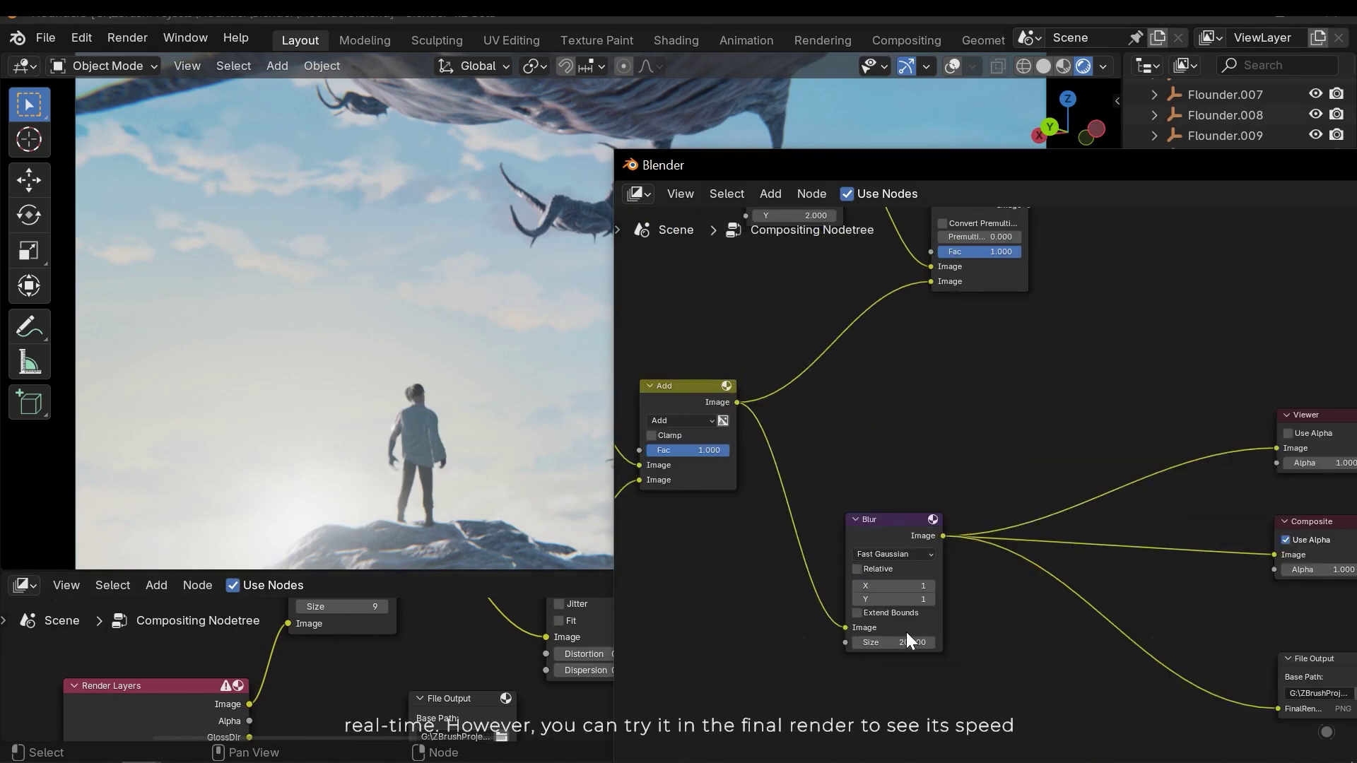
left_click_drag(847, 158, 571, 161)
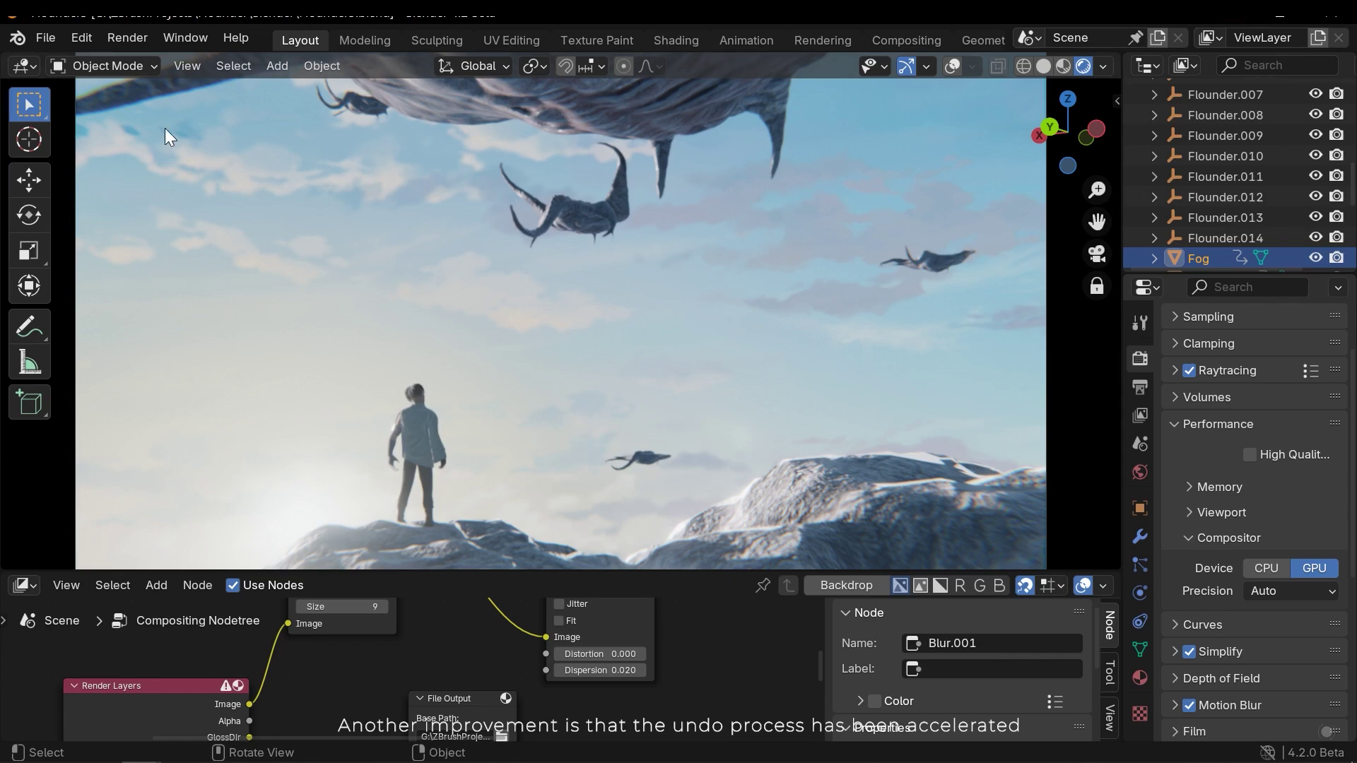
Step: Undo the last edit in the main window
left_click(46, 37)
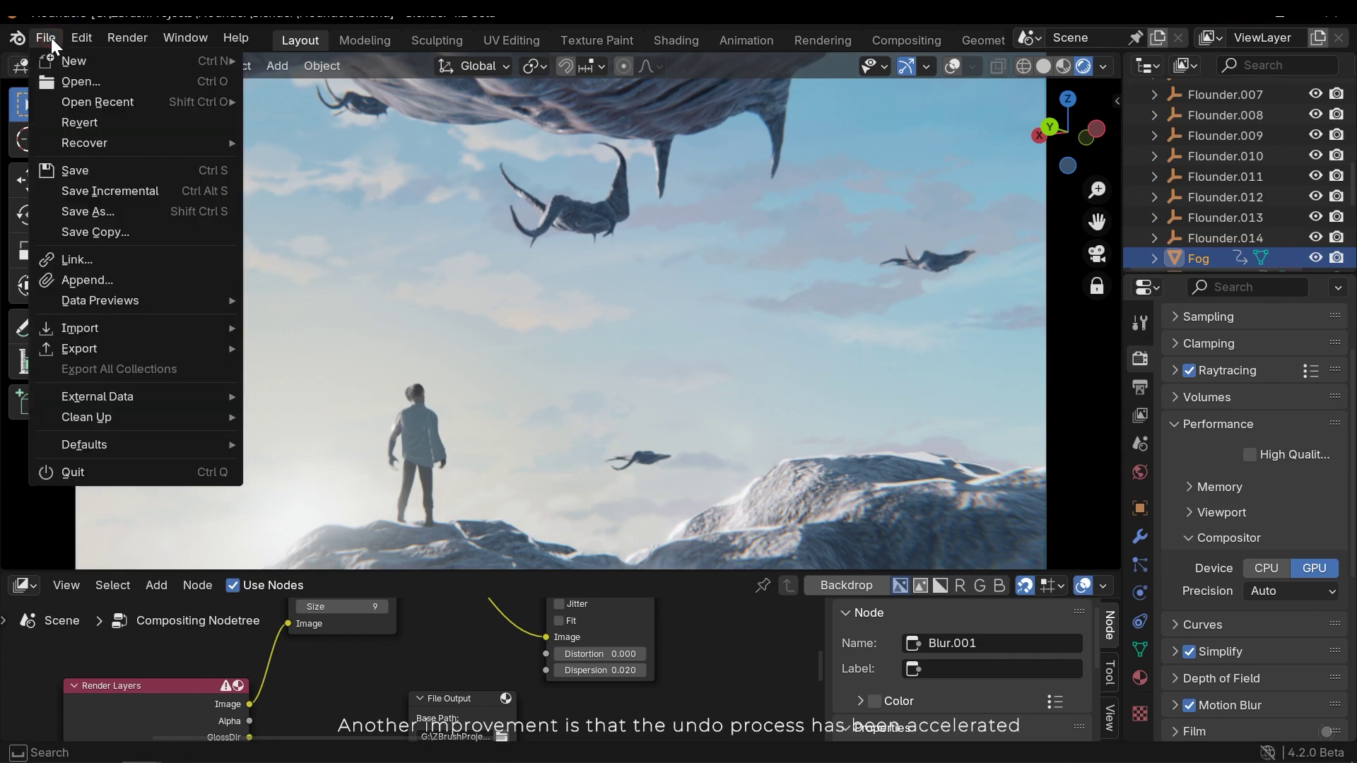
mouse_move(79, 38)
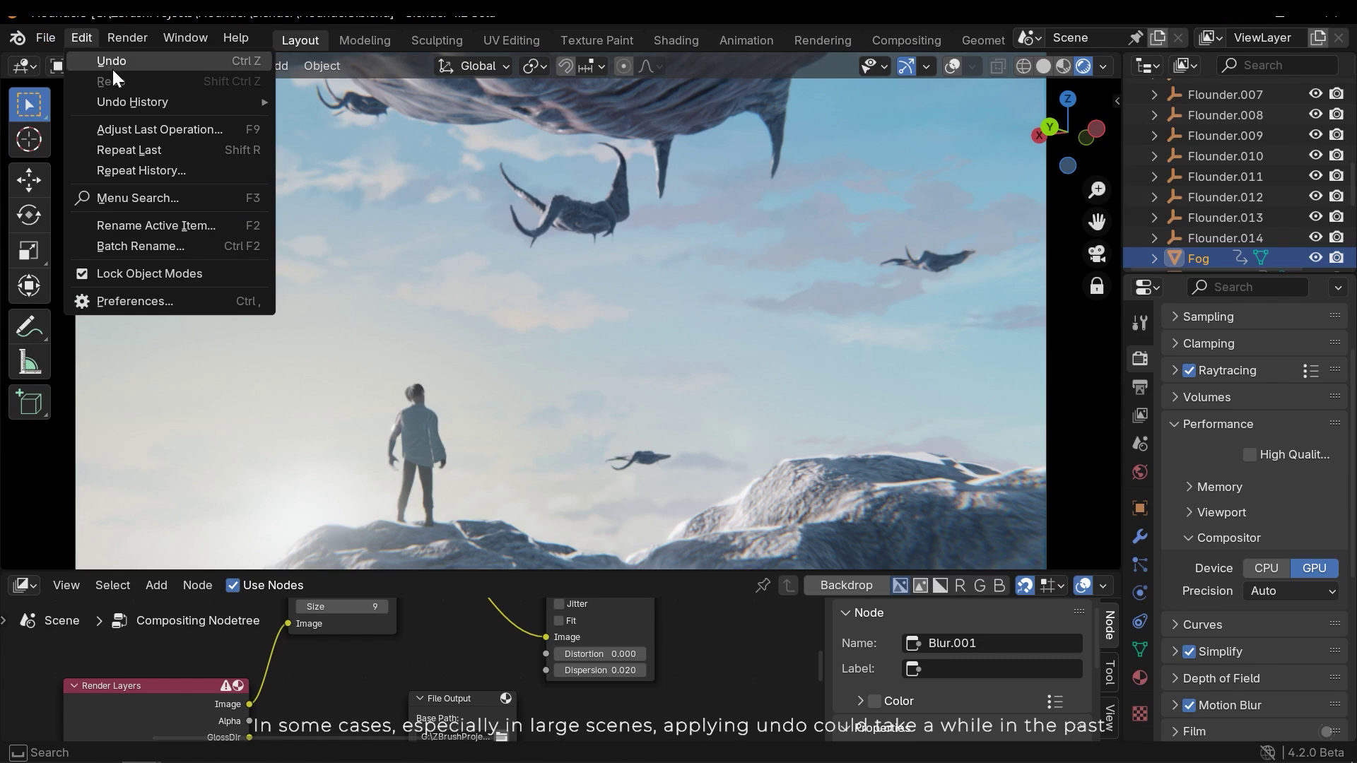
left_click(161, 61)
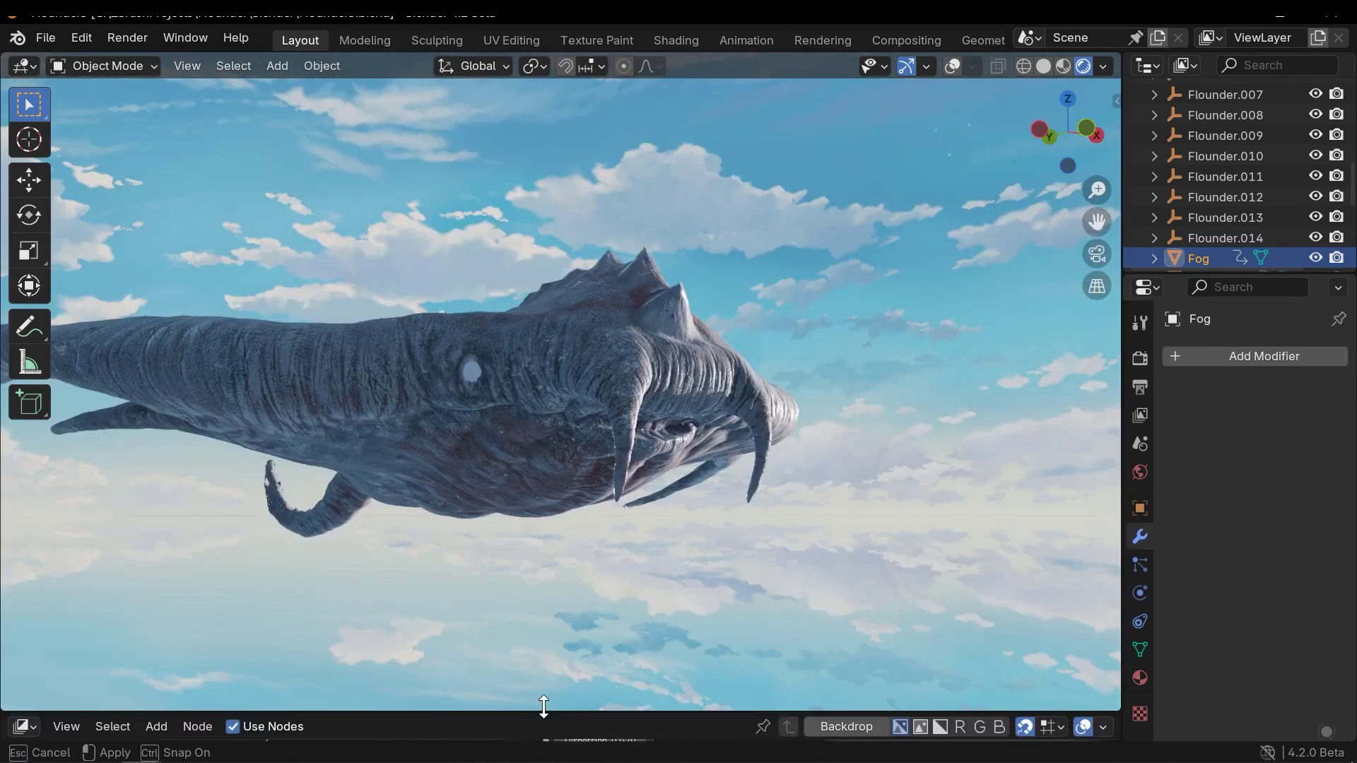
Step: Enlarge the 3D viewport slightly and add an area light to the scene
left_click_drag(545, 706, 546, 692)
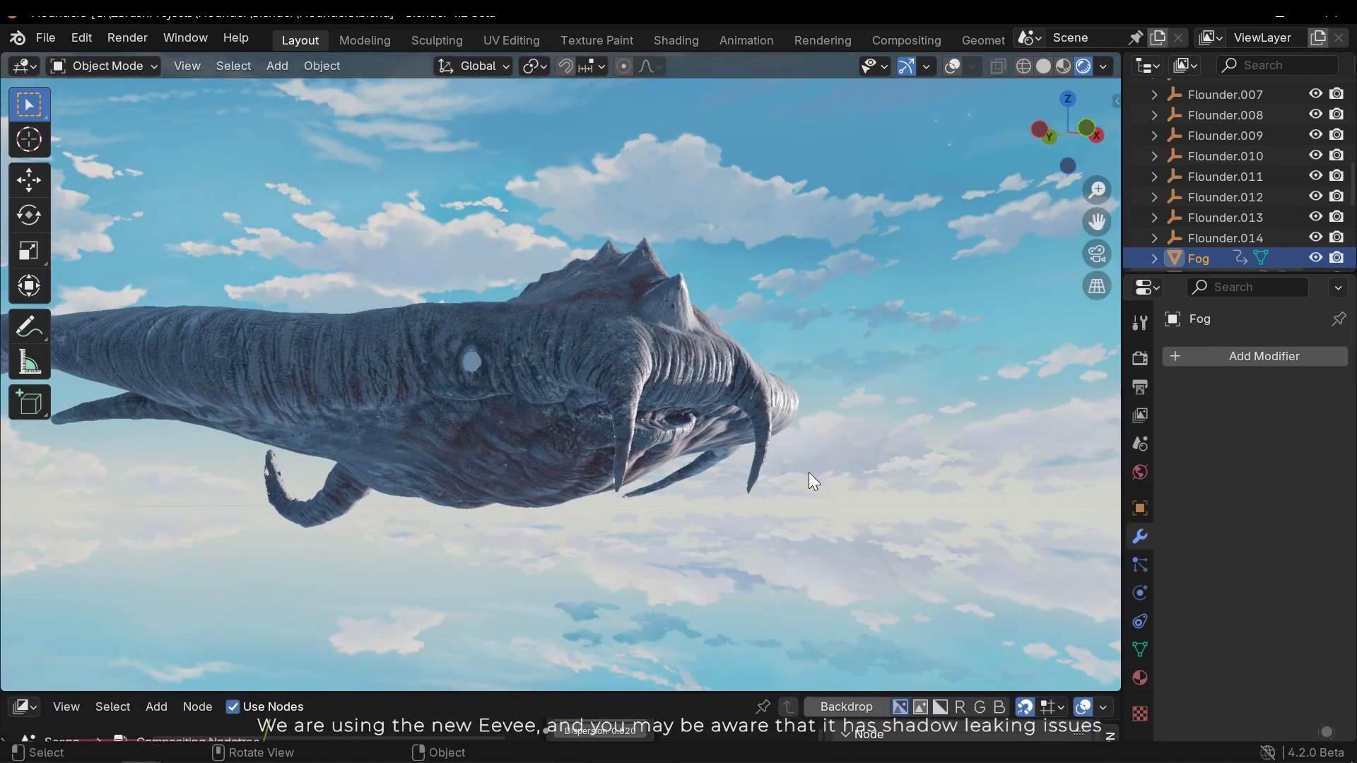
middle_click_drag(823, 479, 832, 446)
key("shift+a")
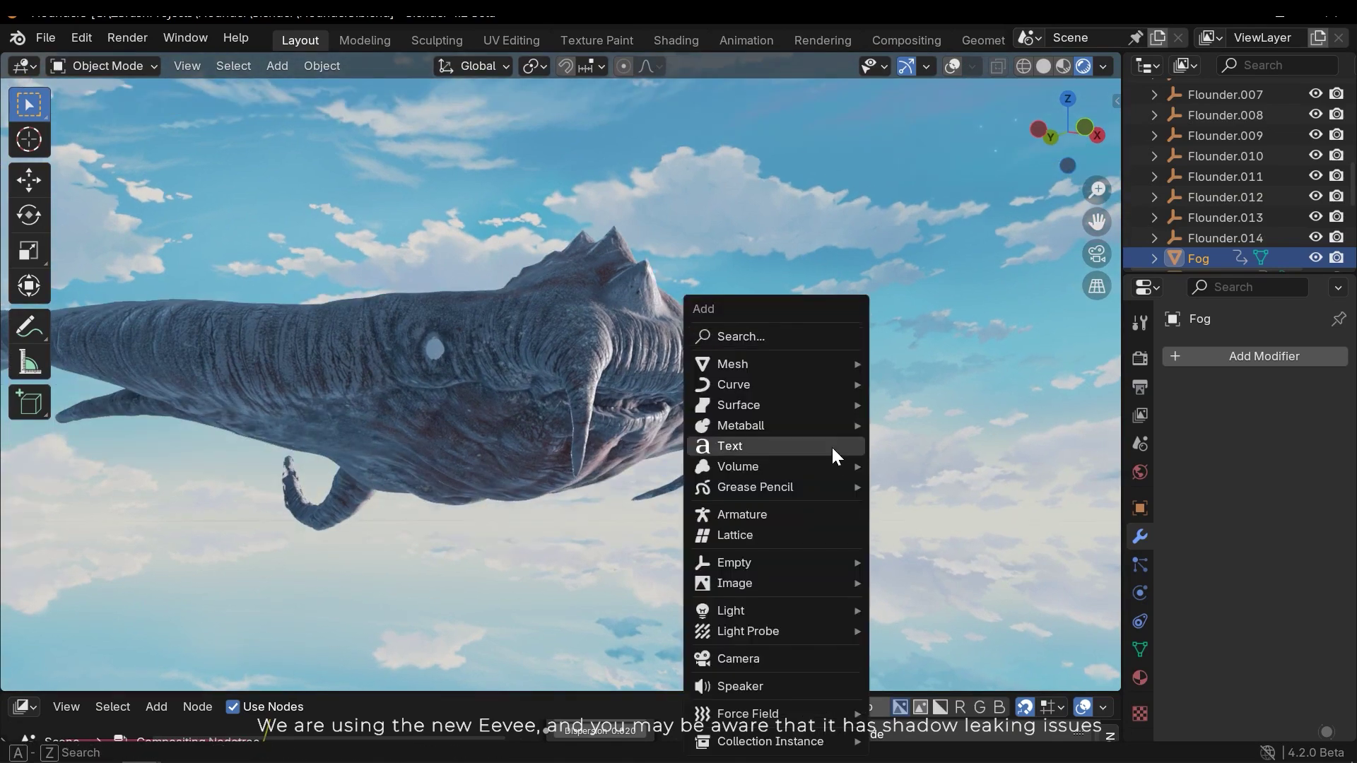
left_click(732, 611)
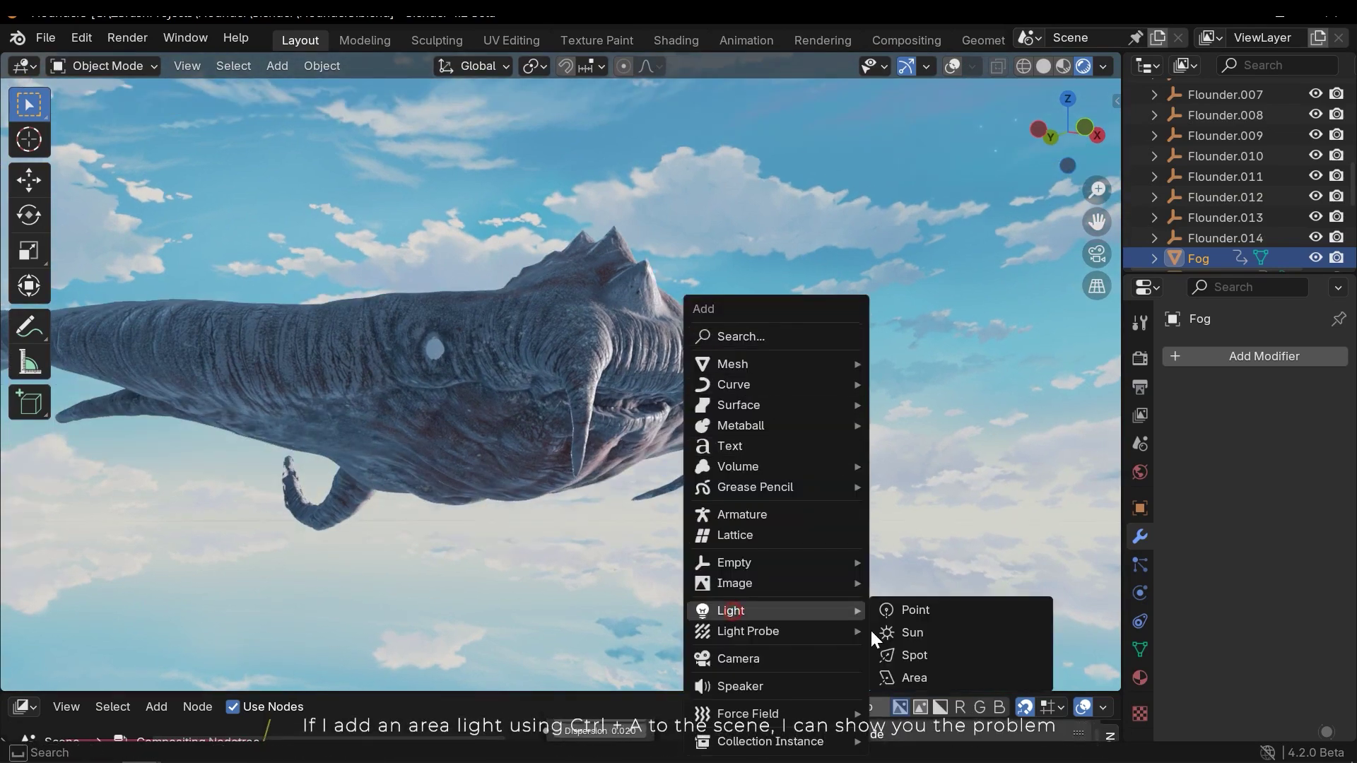
left_click(924, 678)
Step: Show the viewport overlays and move the new area light near the distant creature, to about X 2562, Y -1296, Z 764.3
middle_click_drag(731, 403, 621, 447)
scroll(619, 446, "down", 2)
middle_click_drag(250, 408, 410, 443, "shift")
left_click(954, 66)
key("g")
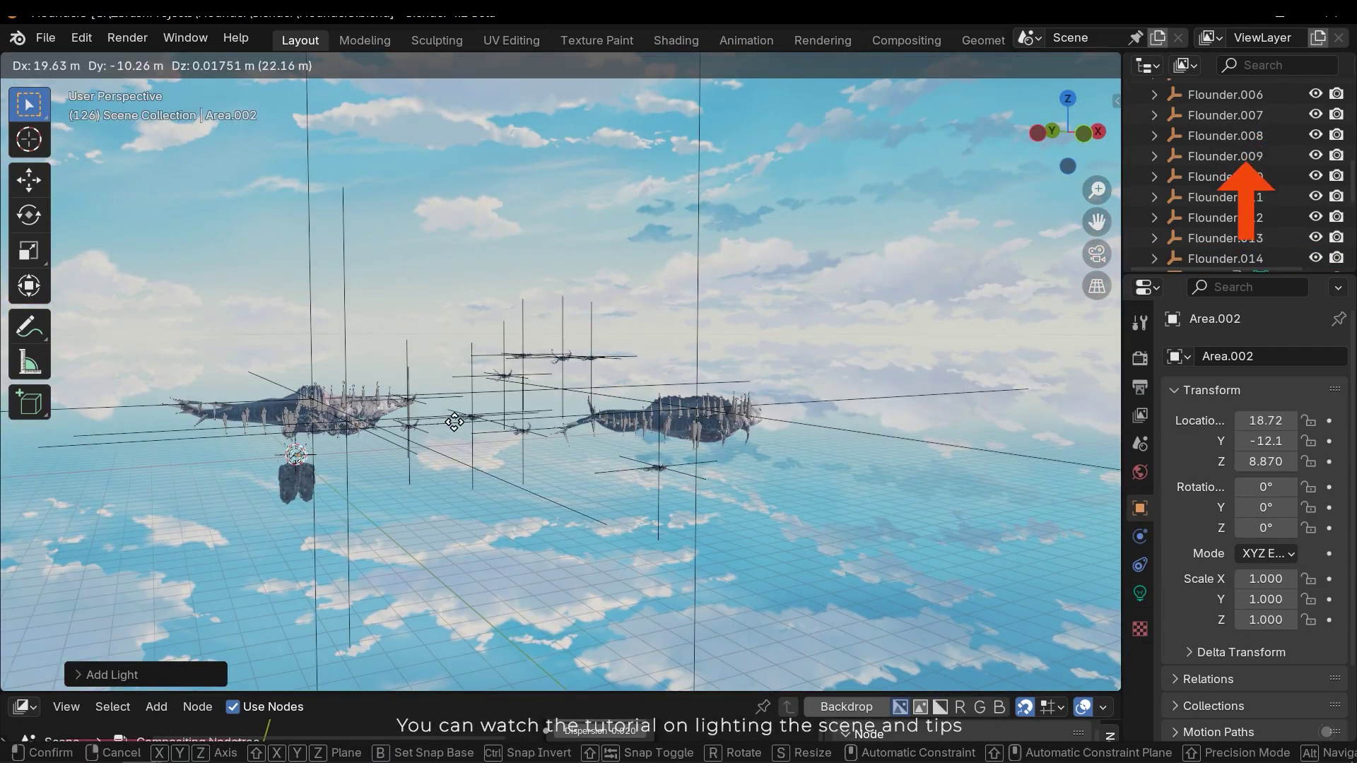
left_click(884, 294)
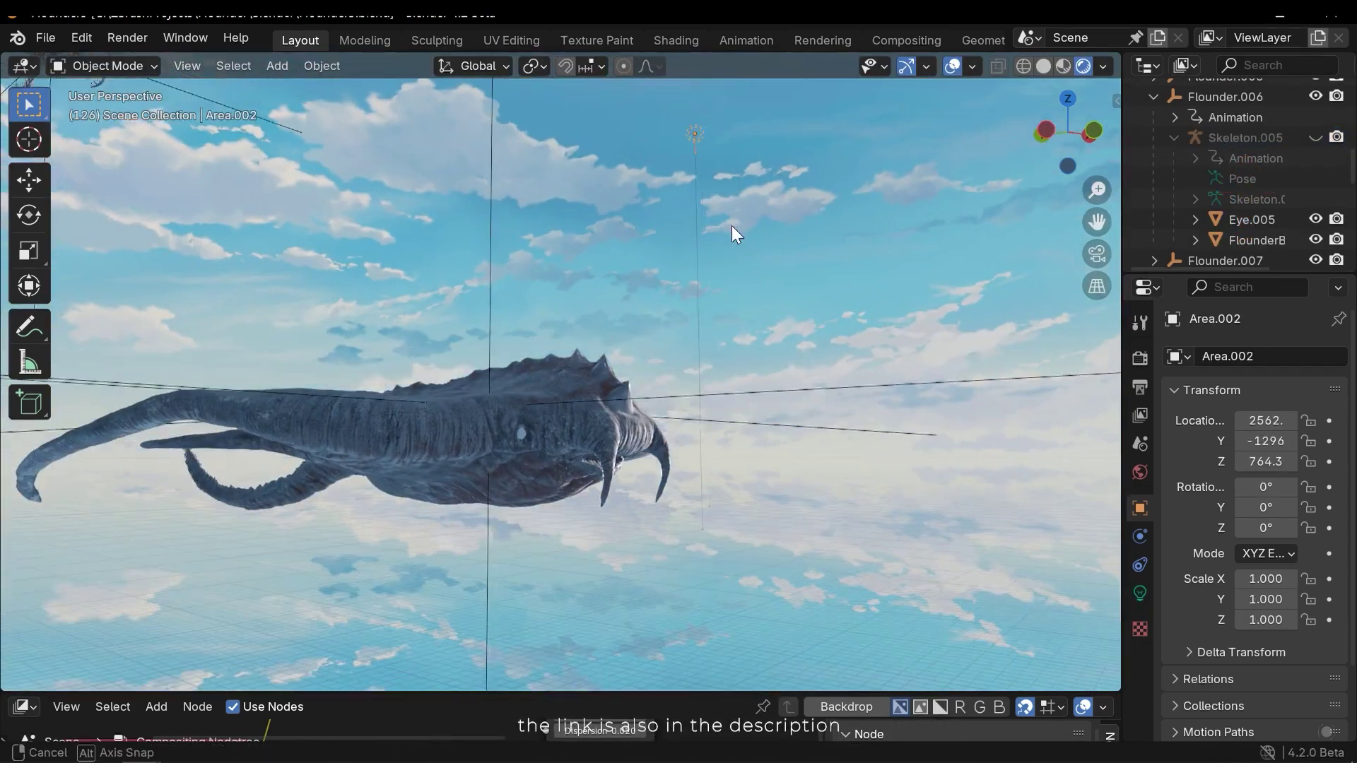
Step: Scale the area light up to about 944.5 on all axes
middle_click_drag(731, 226, 704, 390)
key("s")
left_click(187, 449)
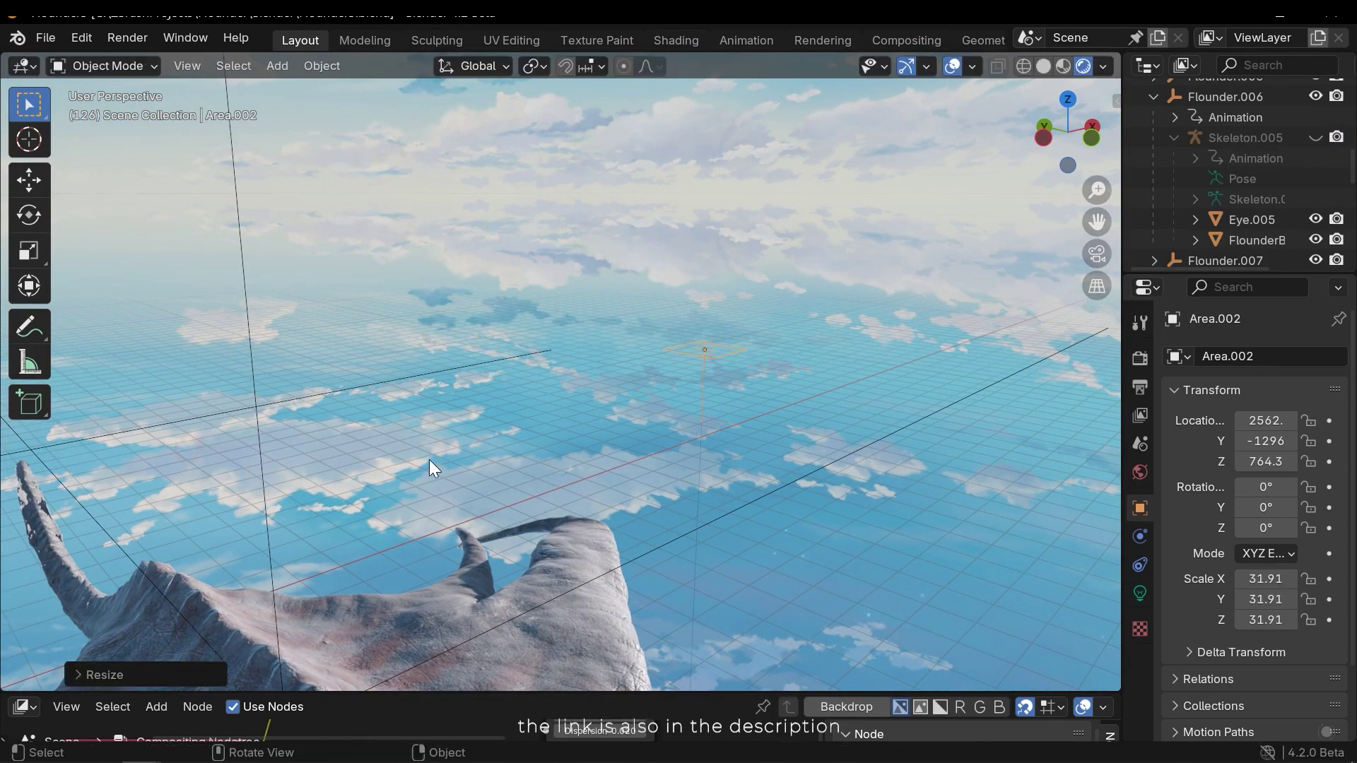
scroll(800, 414, "down", 2)
middle_click_drag(800, 414, 792, 397)
scroll(792, 398, "down", 3)
key("s")
left_click(661, 476)
scroll(660, 476, "down", 3)
key("s")
left_click(736, 503)
Step: Rotate the area light to about 66.52° in Y and 36.8° in Z with the Rotate tool
middle_click_drag(706, 459, 721, 491)
left_click(29, 215)
left_click_drag(400, 381, 502, 317)
left_click_drag(399, 345, 386, 363)
left_click_drag(454, 425, 500, 422)
middle_click_drag(552, 456, 502, 428)
Step: Move the area light behind the creature as a rim light, to about X 3443, Y -140, Z 325.9
key("g")
left_click(701, 453)
middle_click_drag(701, 452, 658, 538)
key("g")
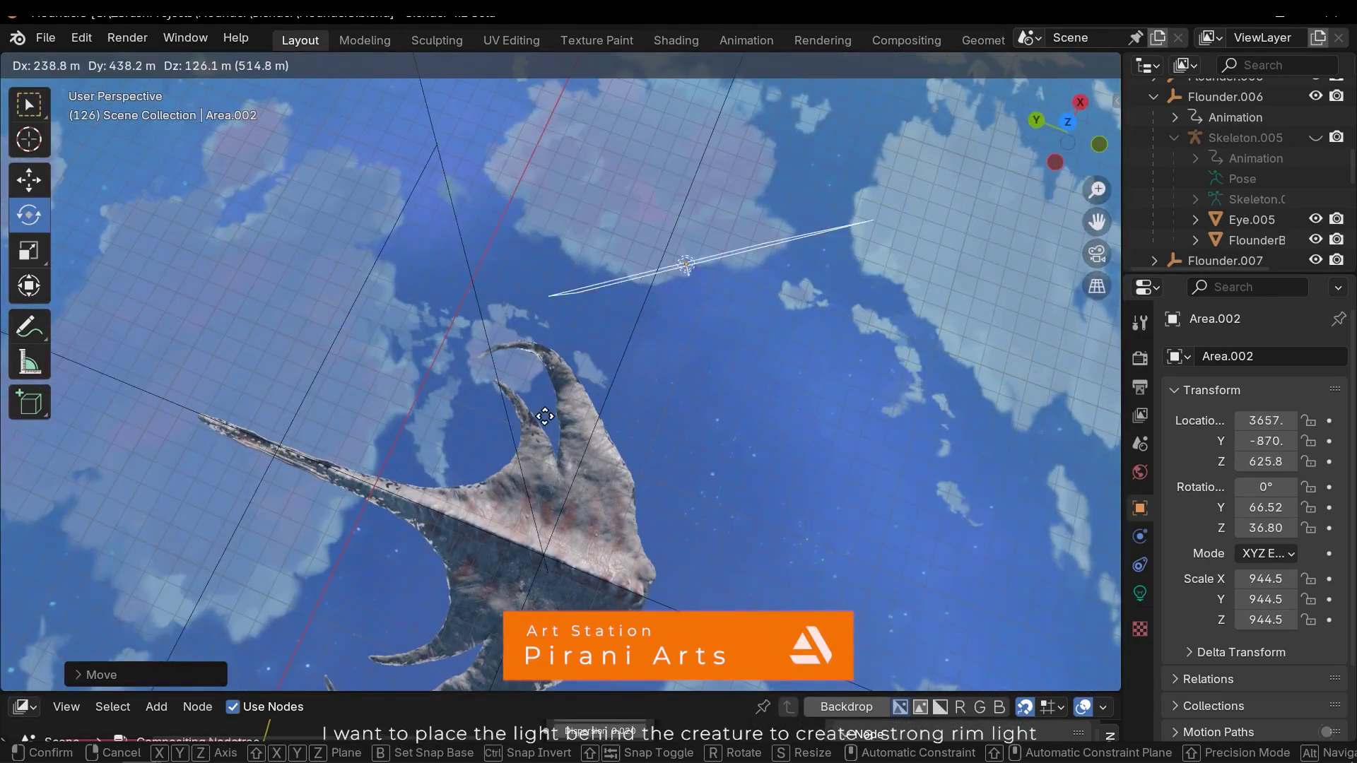
left_click(374, 488)
middle_click_drag(374, 488, 552, 351)
key("g")
left_click(582, 386)
Step: Scale the area light behind the creature up to about 2236 on all axes
key("s")
left_click(680, 399)
middle_click_drag(680, 399, 531, 430)
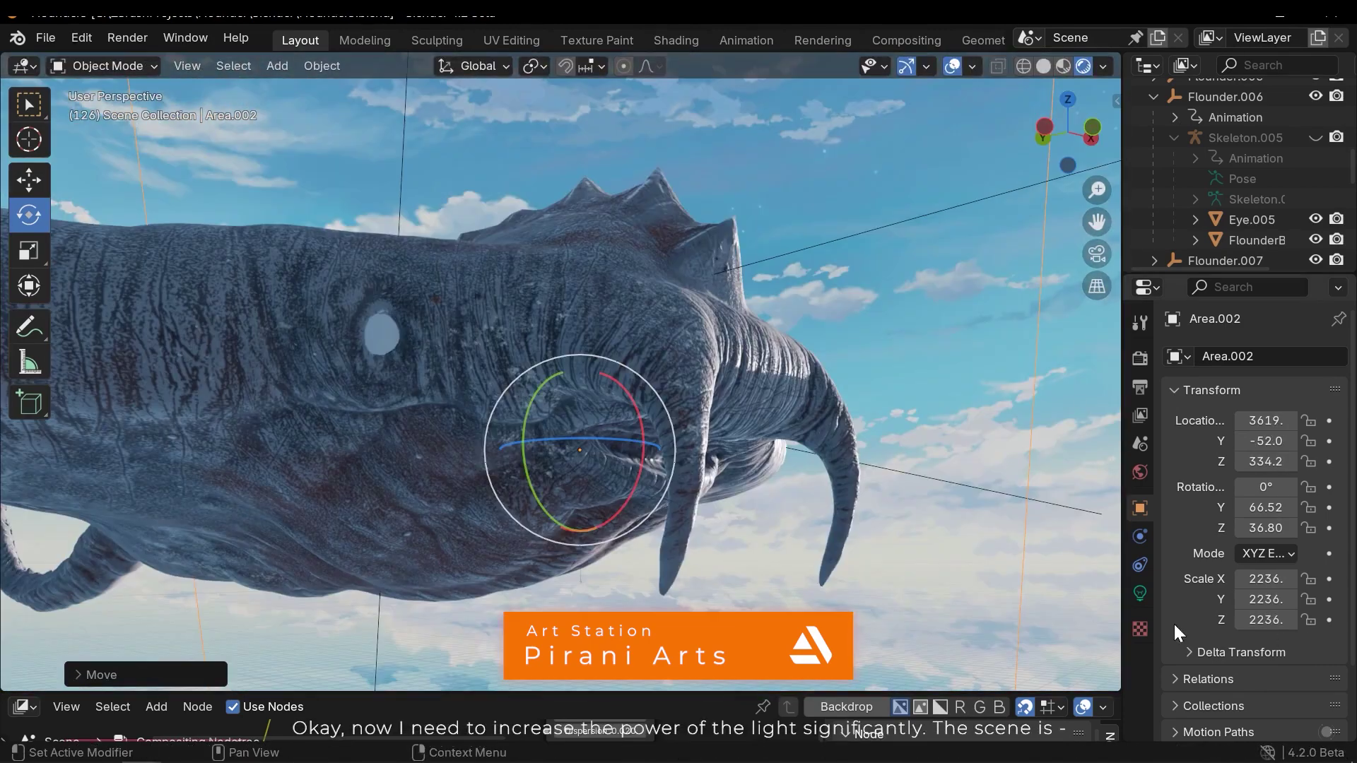
Step: Try a power of 50 MW on the area light, and raise it to 200 MW
left_click(1140, 593)
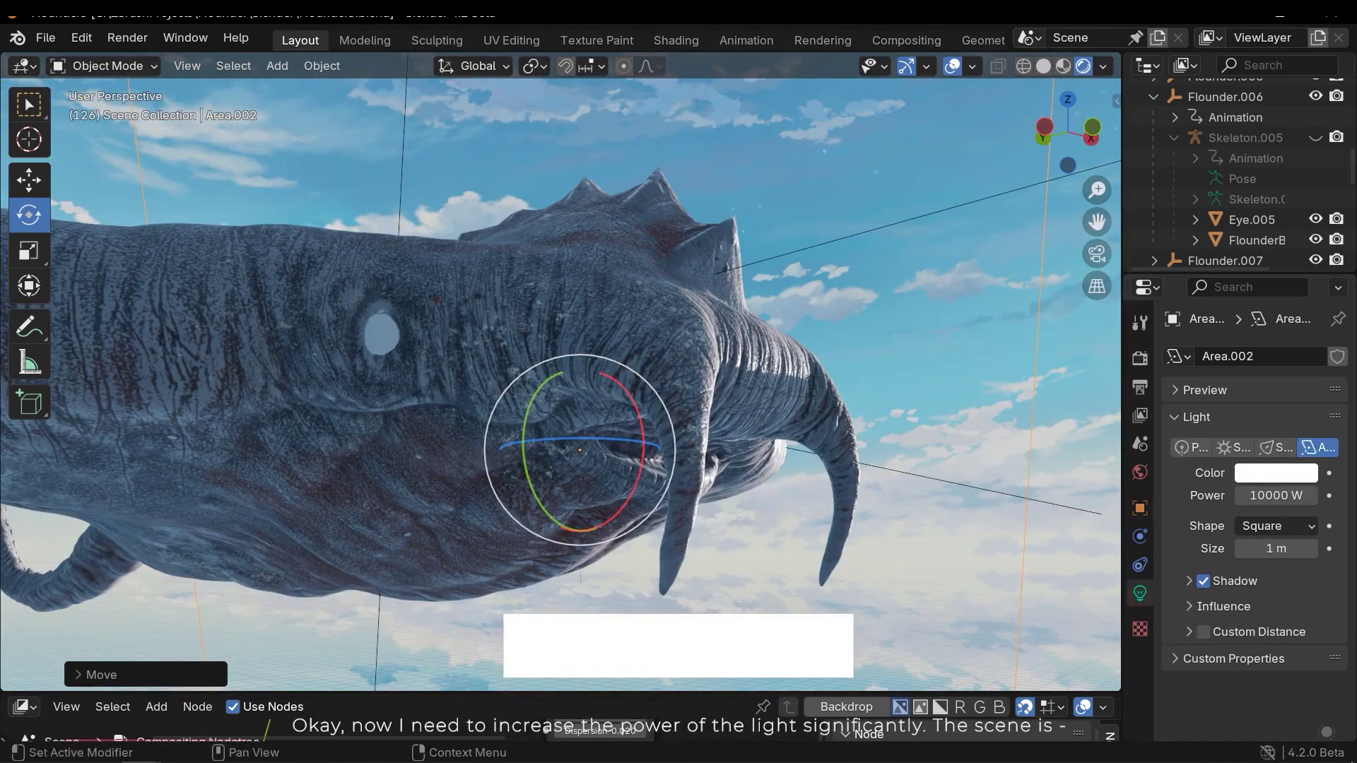
left_click(1280, 499)
type("1000")
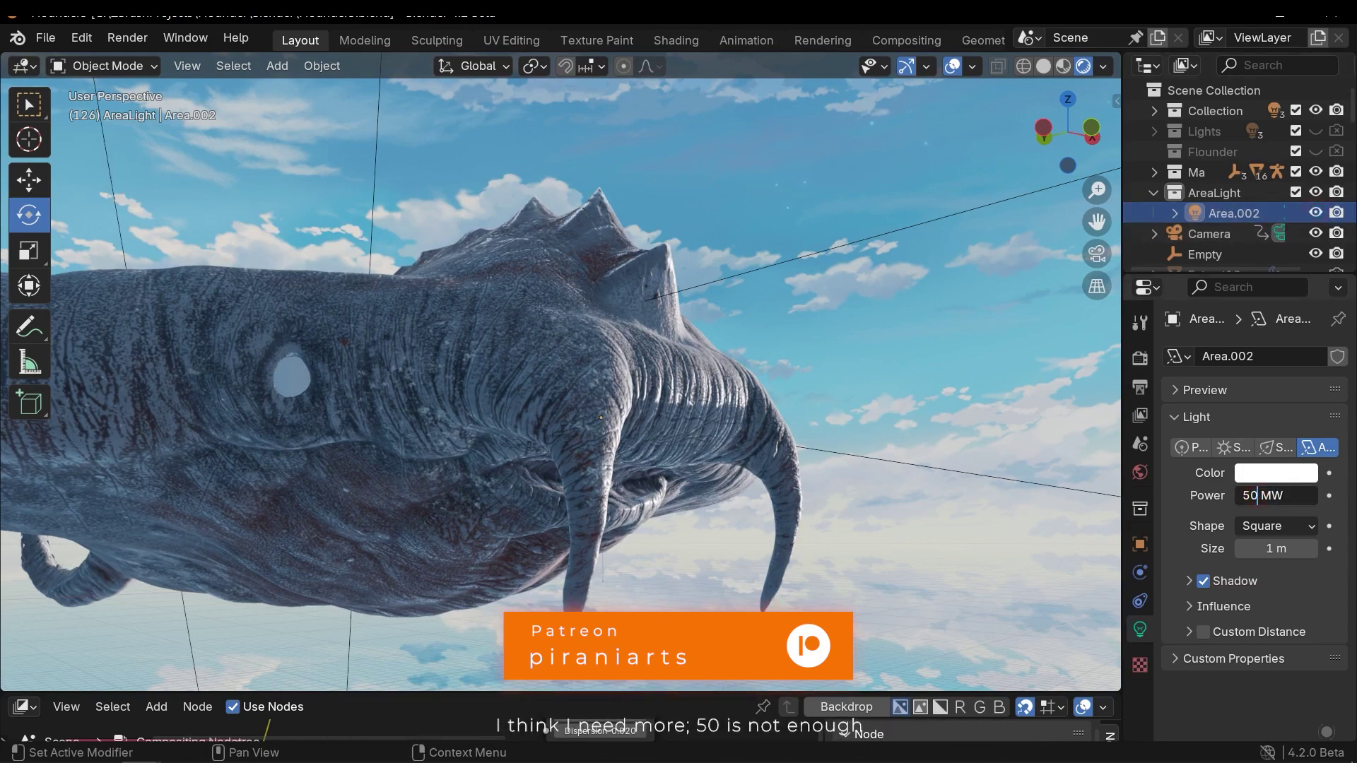
type("200")
key("Return")
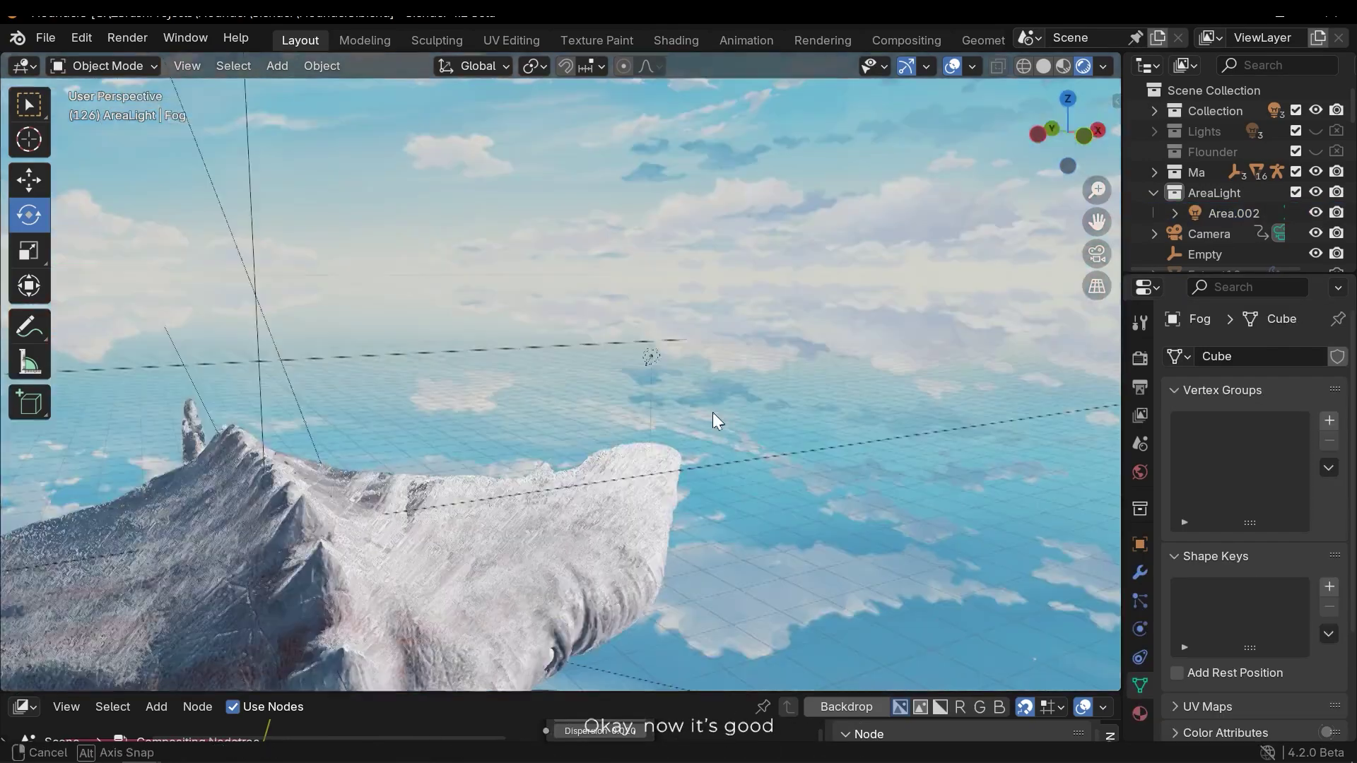
Step: Inspect the creature's skin for light leaks, select the light Area.004, and enable Jittered Shadows in the scene's viewport sampling
middle_click_drag(712, 412, 671, 448)
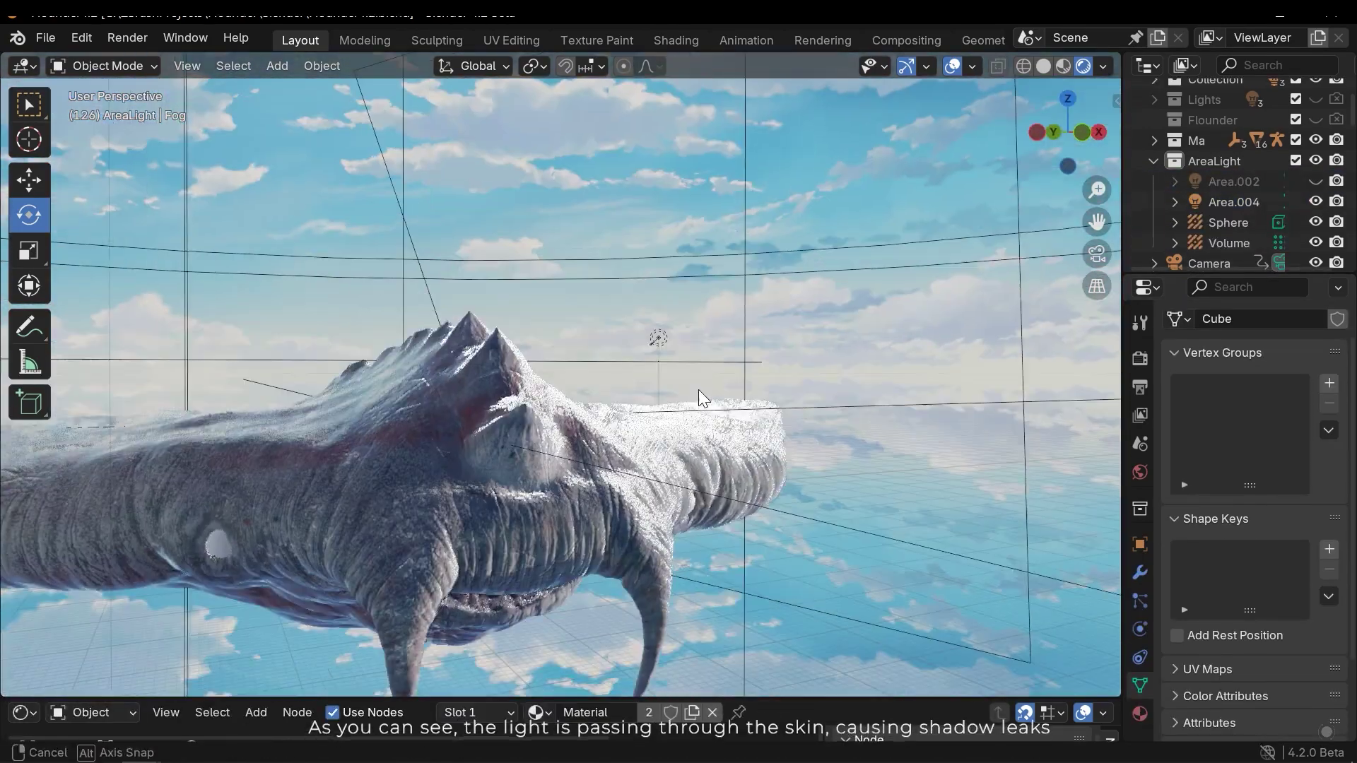
middle_click_drag(699, 389, 703, 383)
scroll(704, 381, "up", 2)
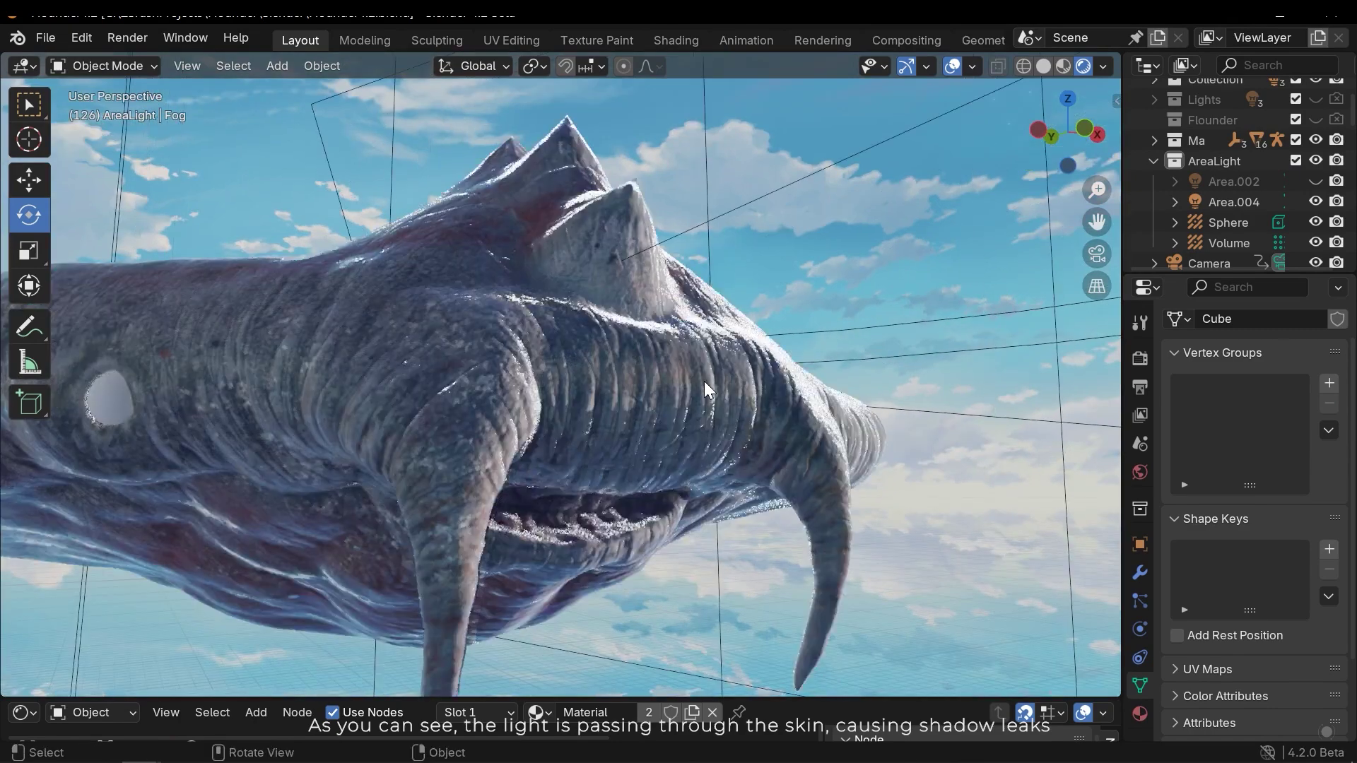
scroll(705, 378, "up", 3)
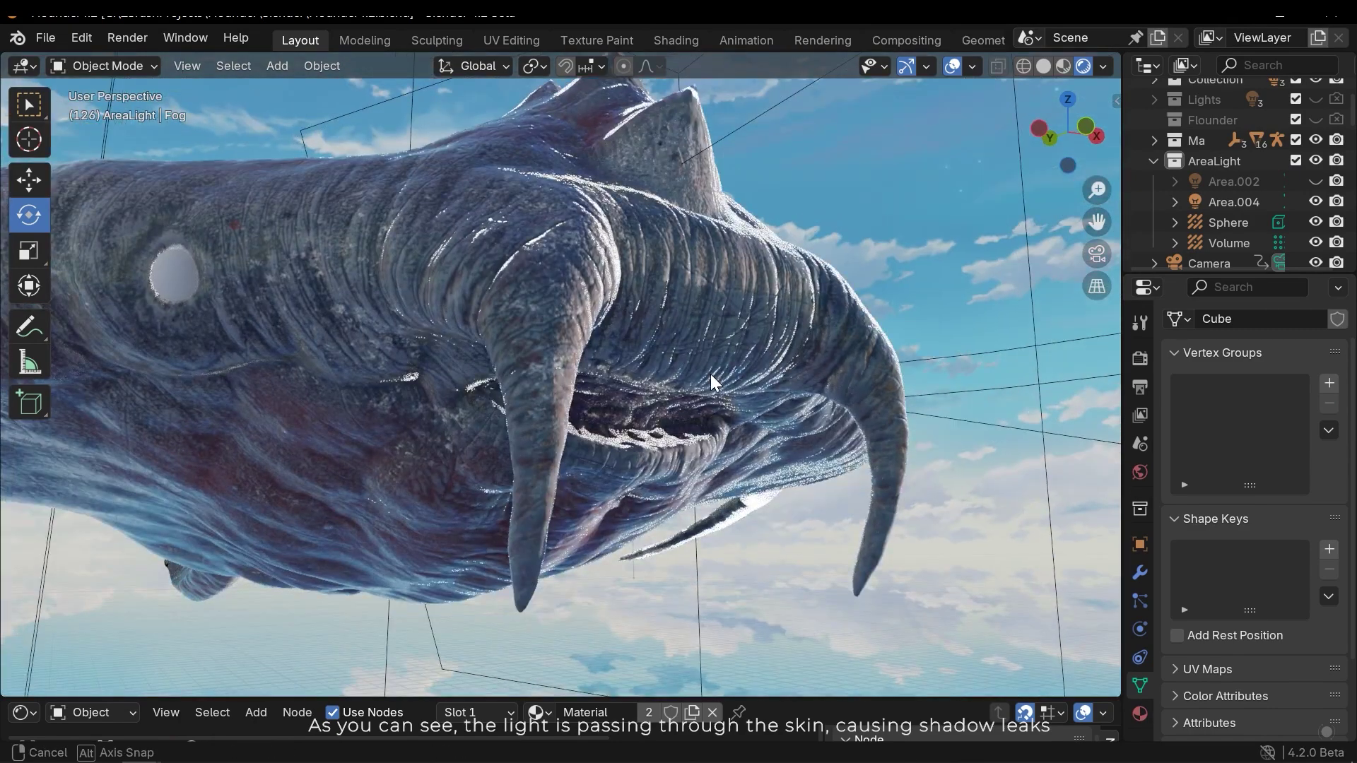
scroll(1237, 166, "up", 2)
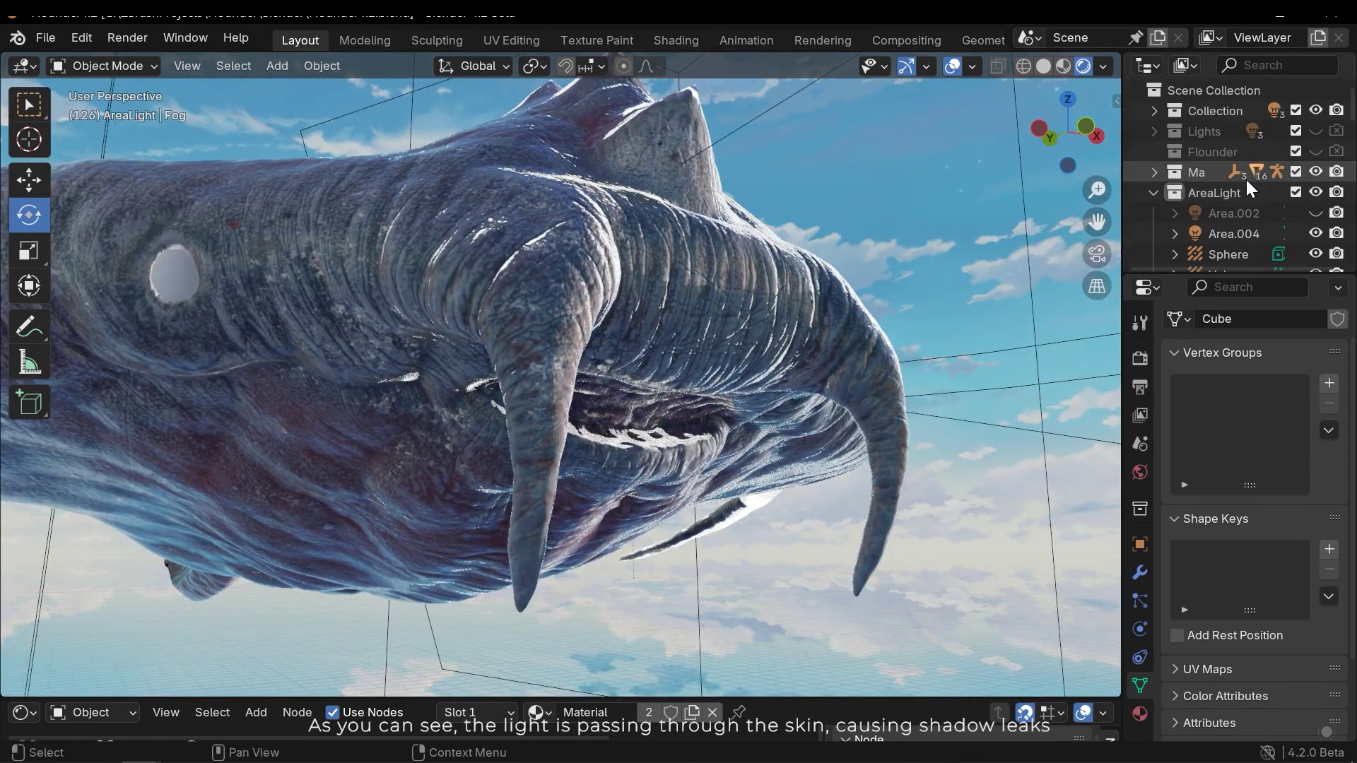
left_click(1246, 232)
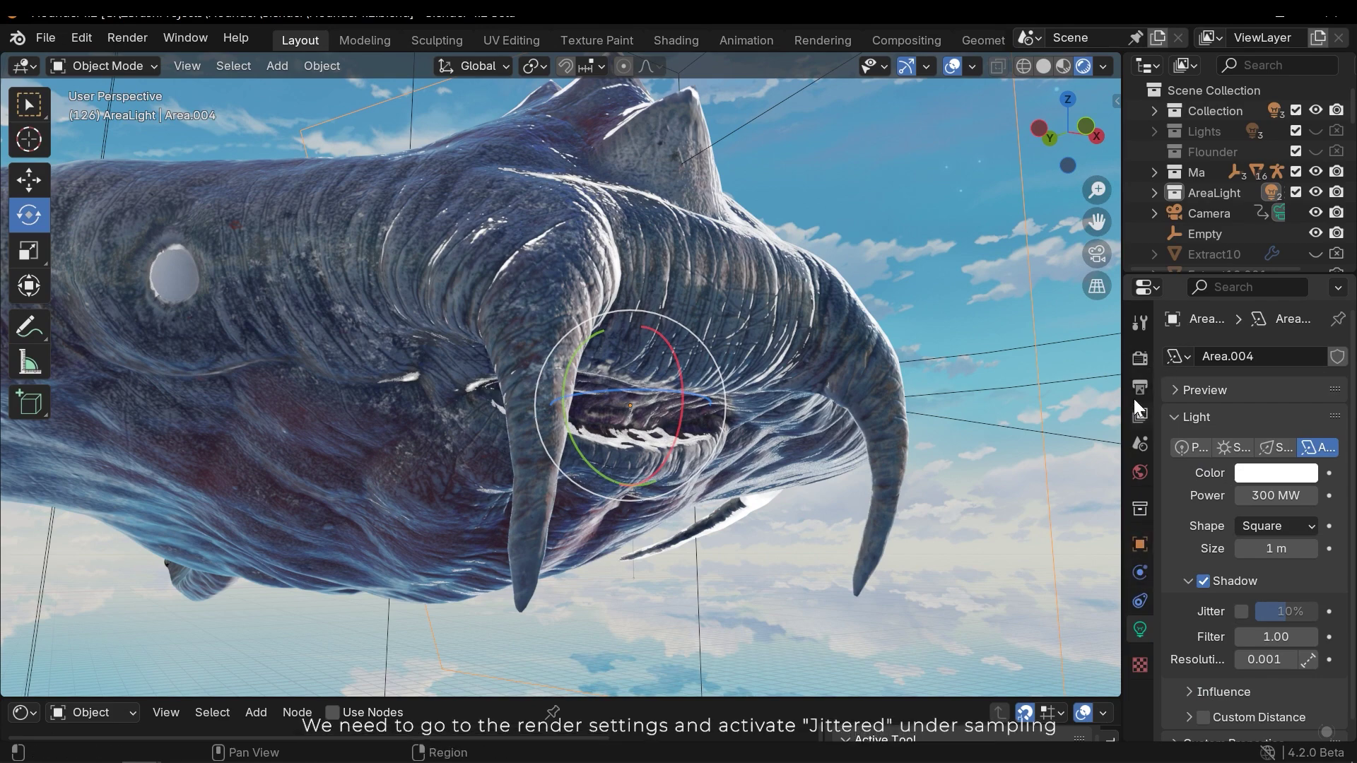
left_click(1139, 358)
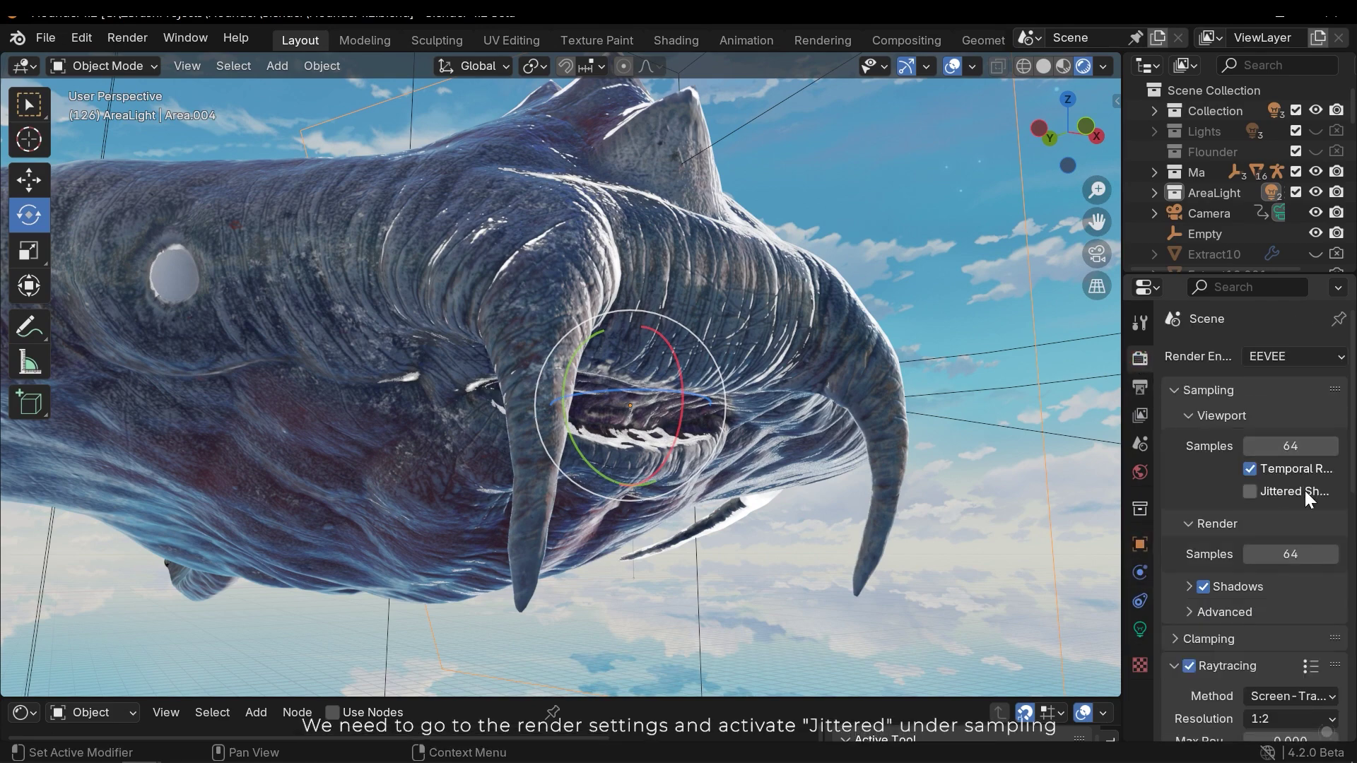
left_click(1247, 493)
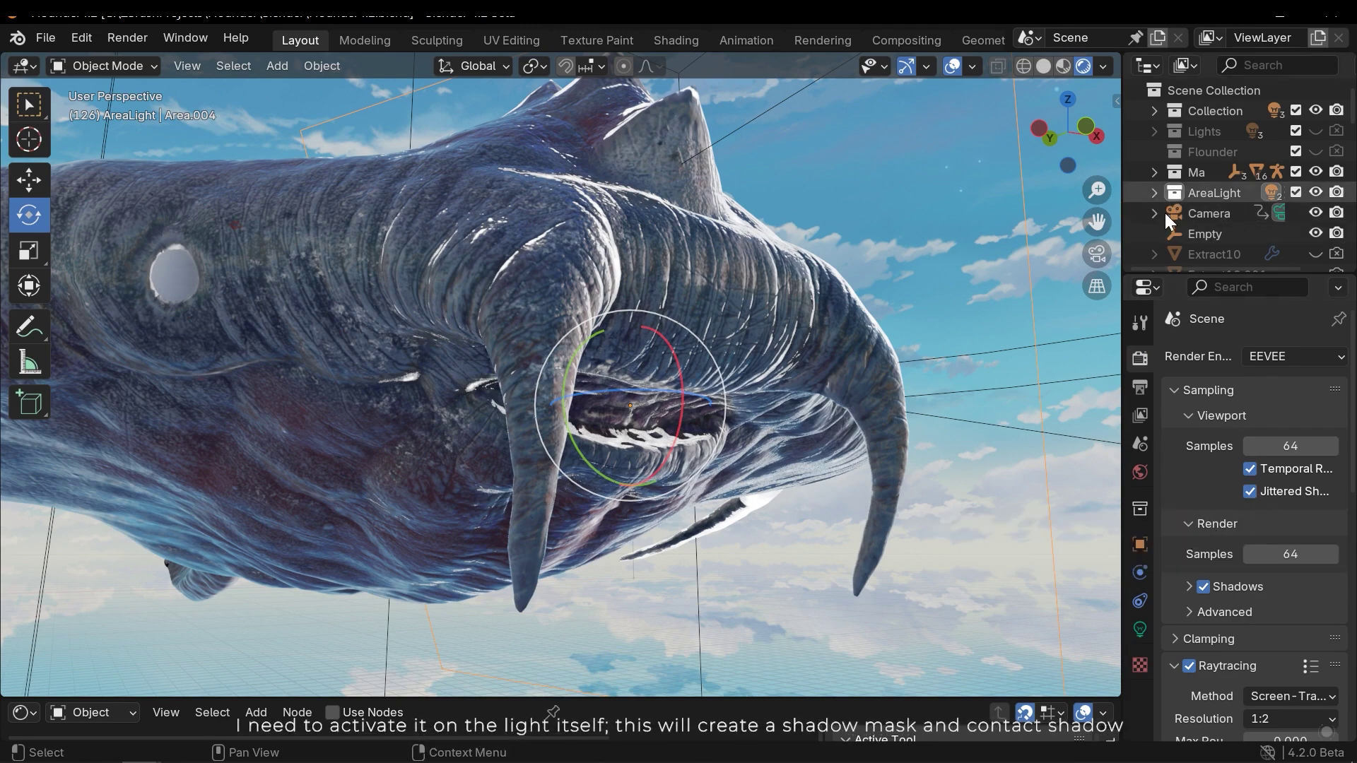
Step: Enable shadow Jitter on the Area.004 light, set it to 0% with a resolution limit of 0.000, and lower the shadow filter
left_click(1143, 637)
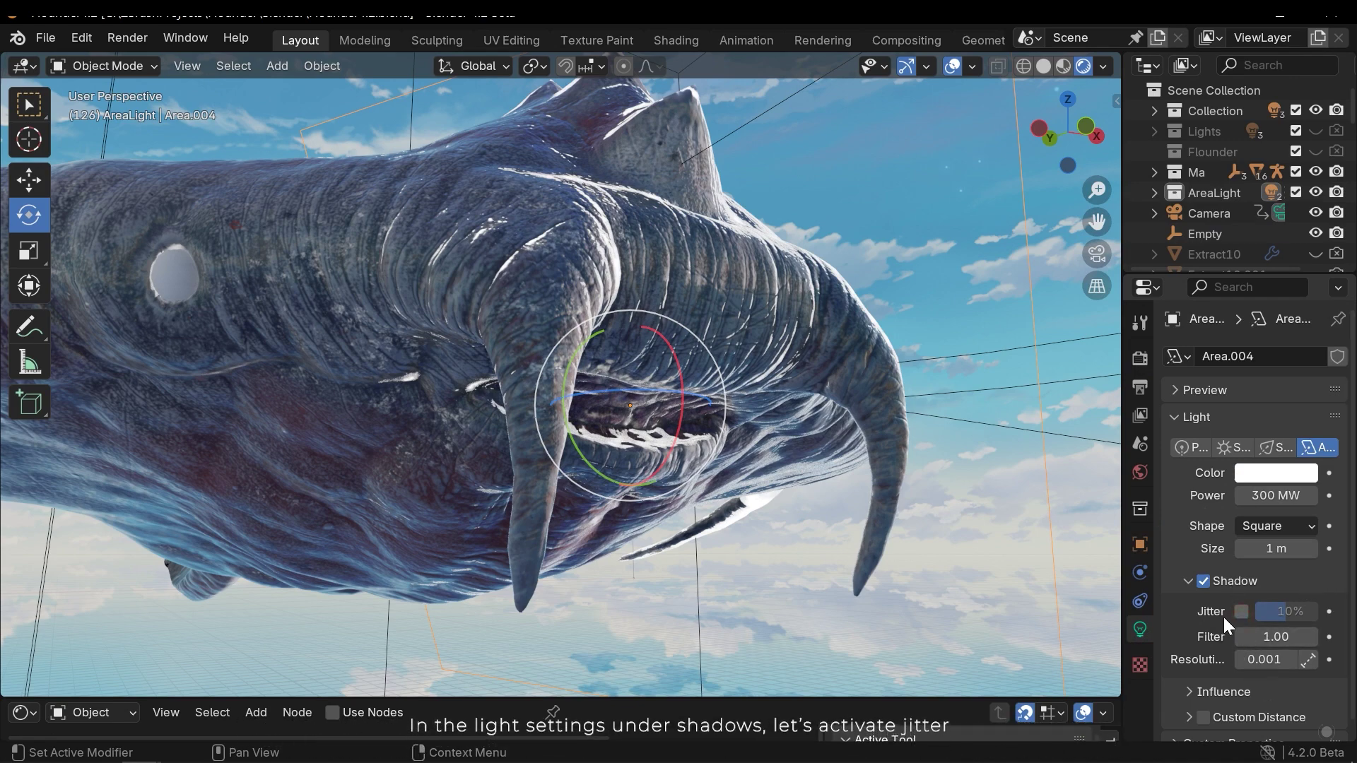
left_click(1247, 611)
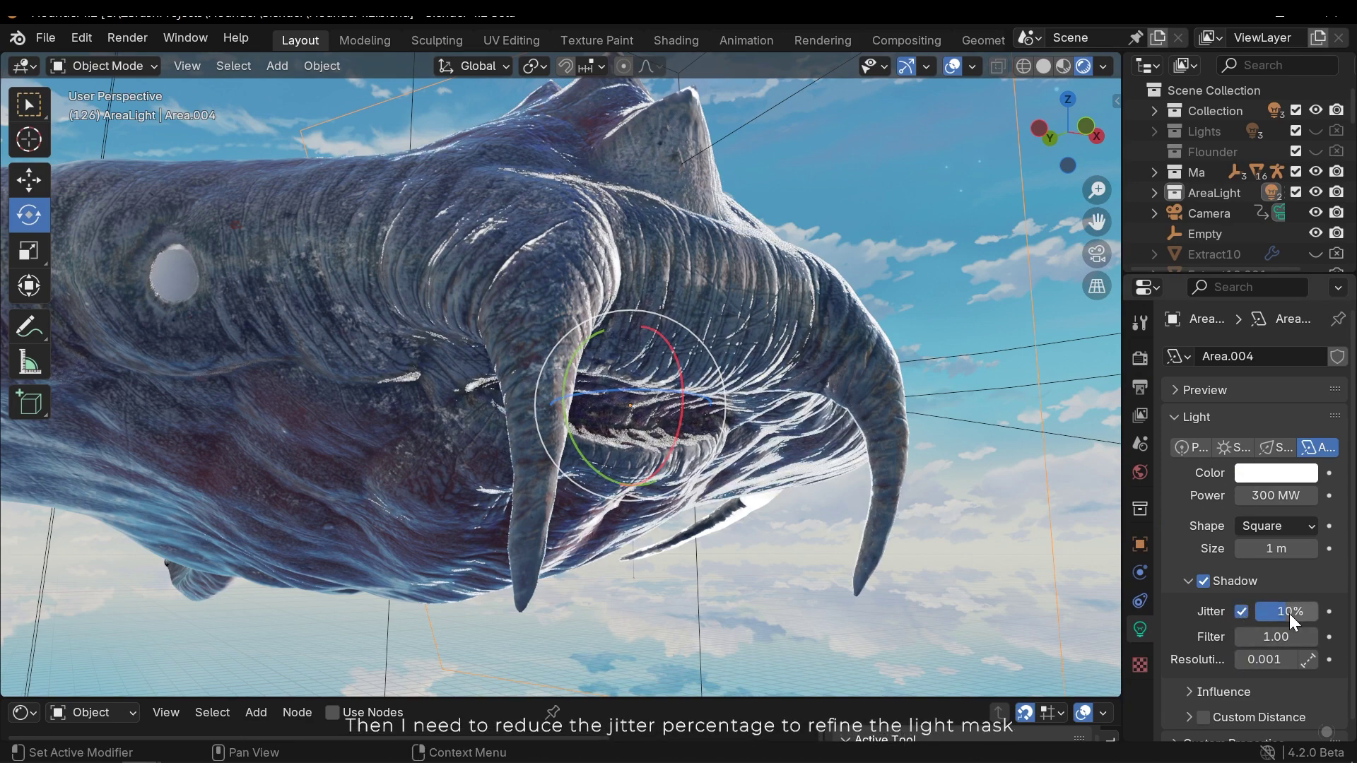
mouse_move(171, 613)
left_mouse_down()
mouse_move(133, 612)
mouse_move(1176, 614)
left_mouse_up()
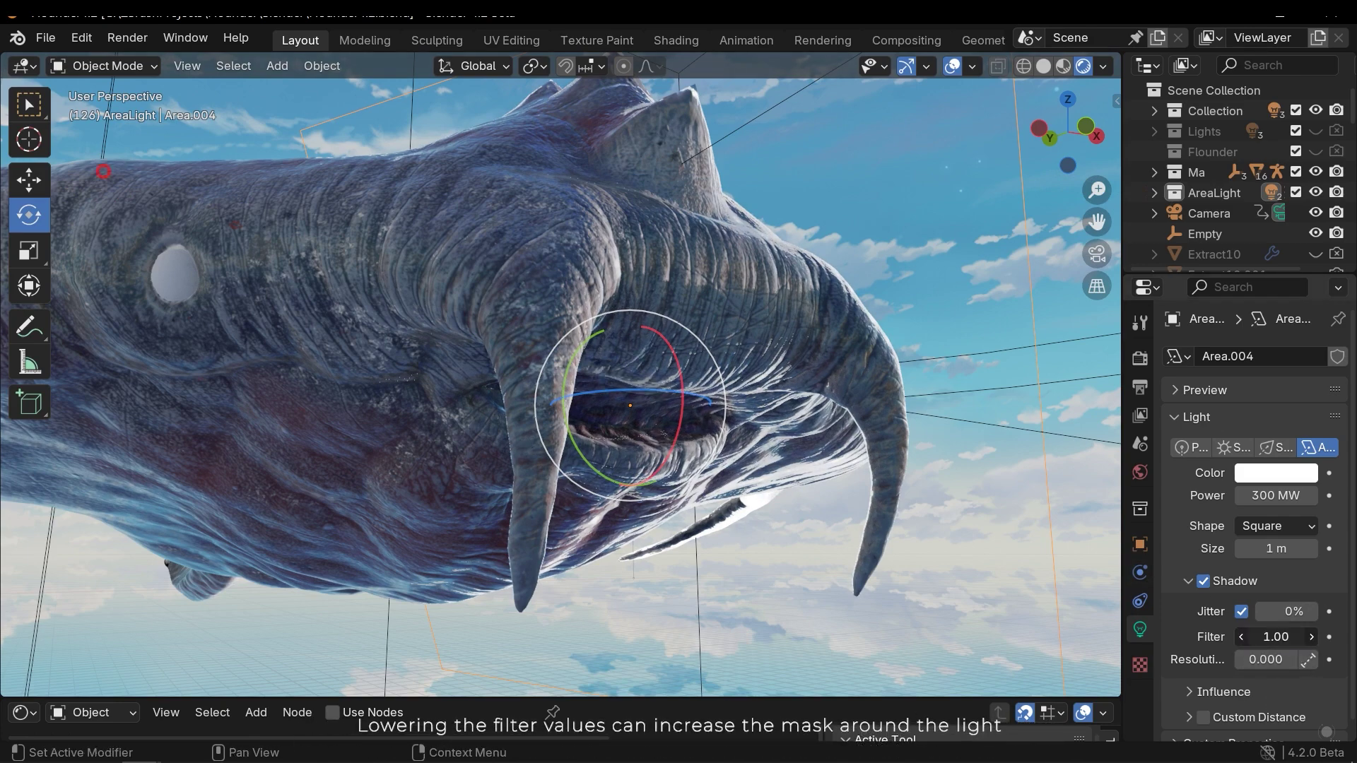
left_click_drag(1290, 629, 1238, 628)
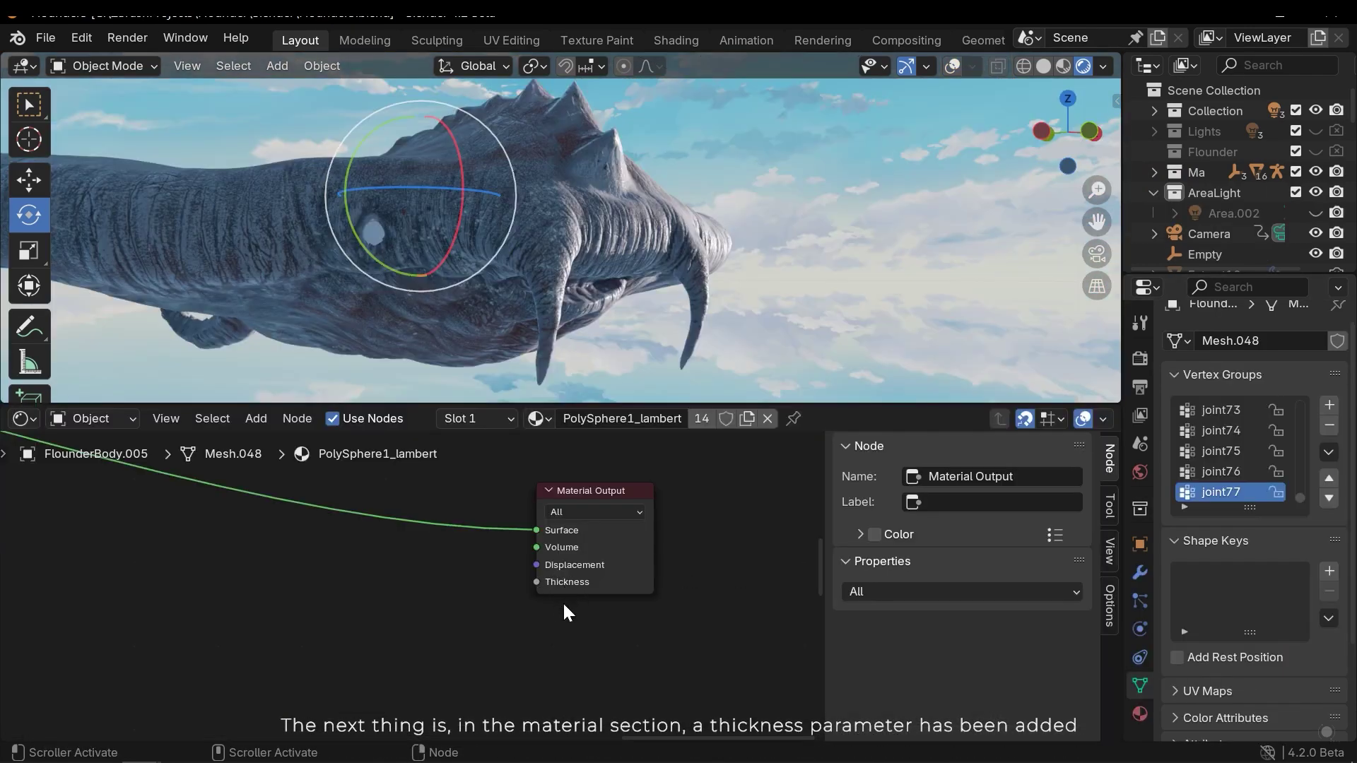
Step: Examine the Thickness input of the creature's Material Output node and view the skin from the side and above
middle_click_drag(550, 584, 670, 590)
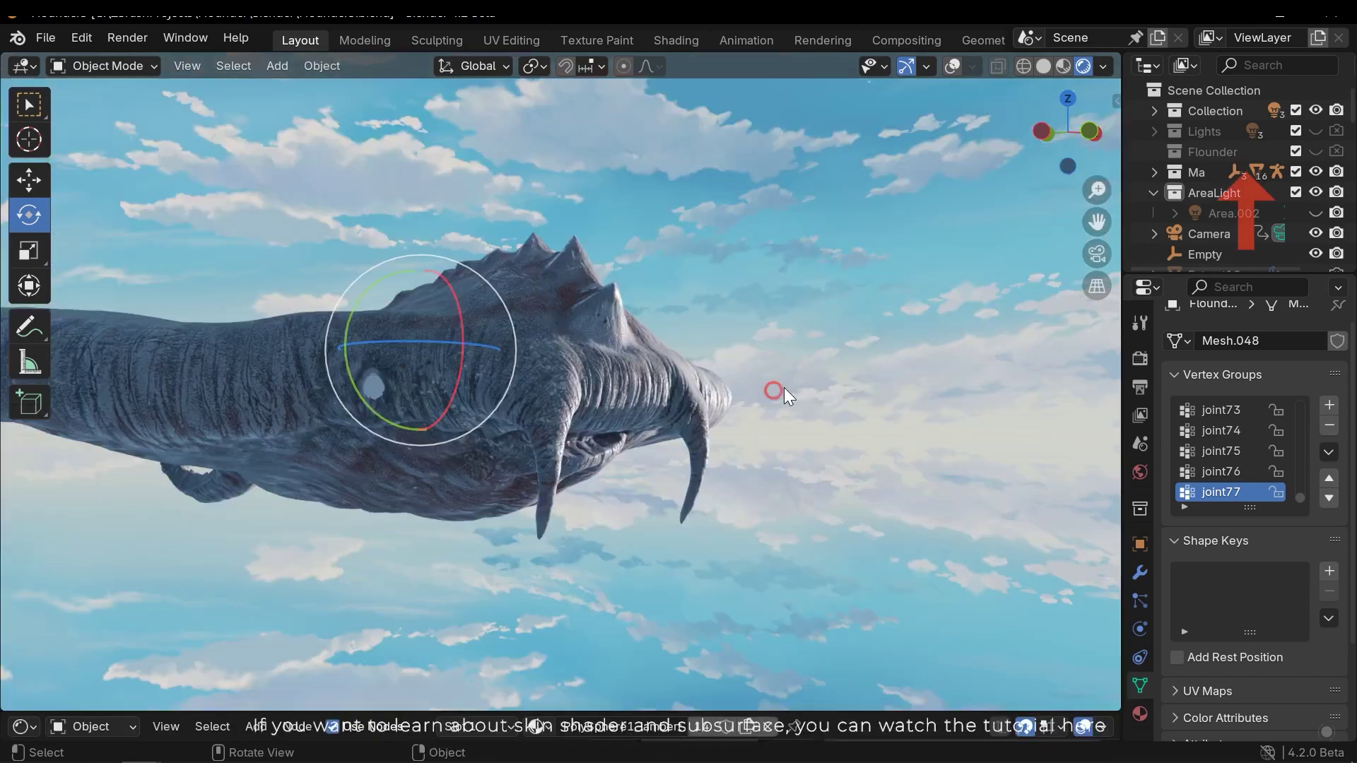
middle_click_drag(786, 387, 846, 368)
left_click(849, 349)
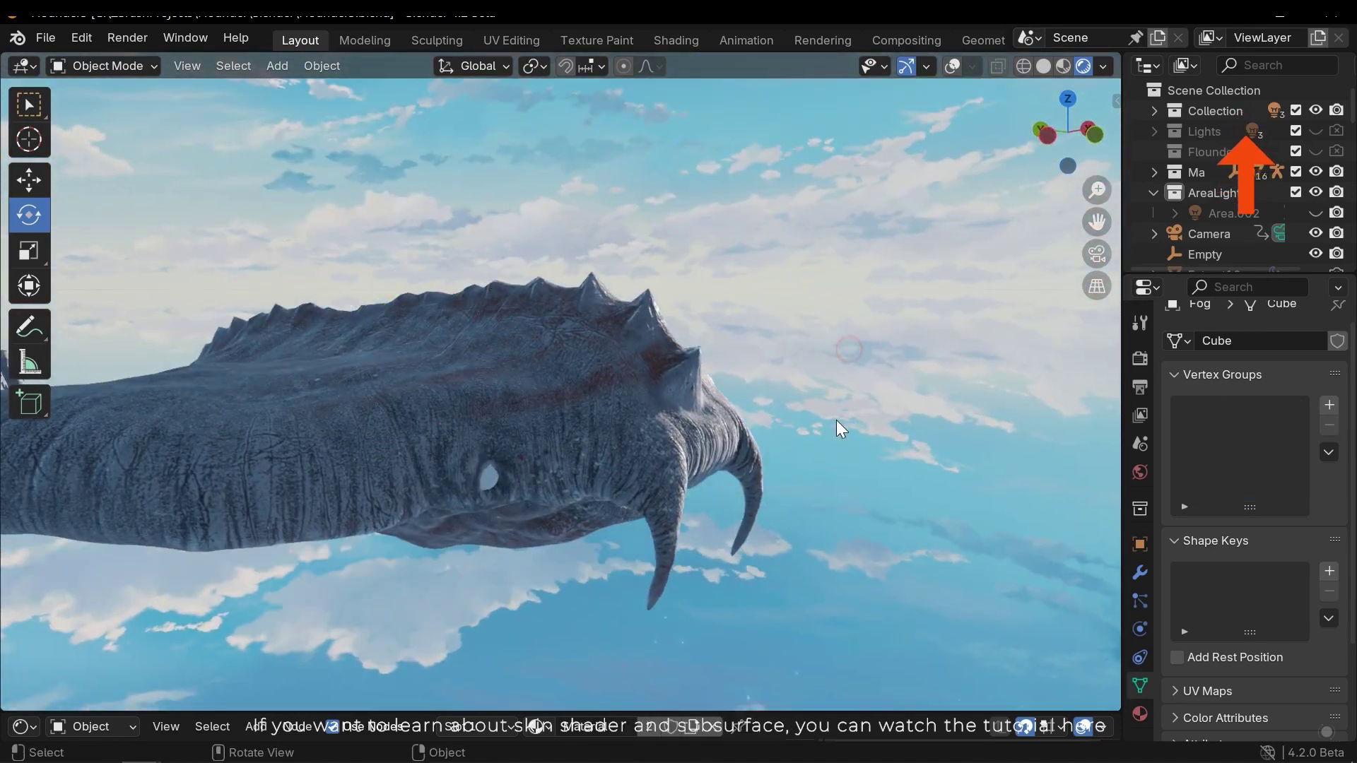
middle_click_drag(823, 414, 729, 376)
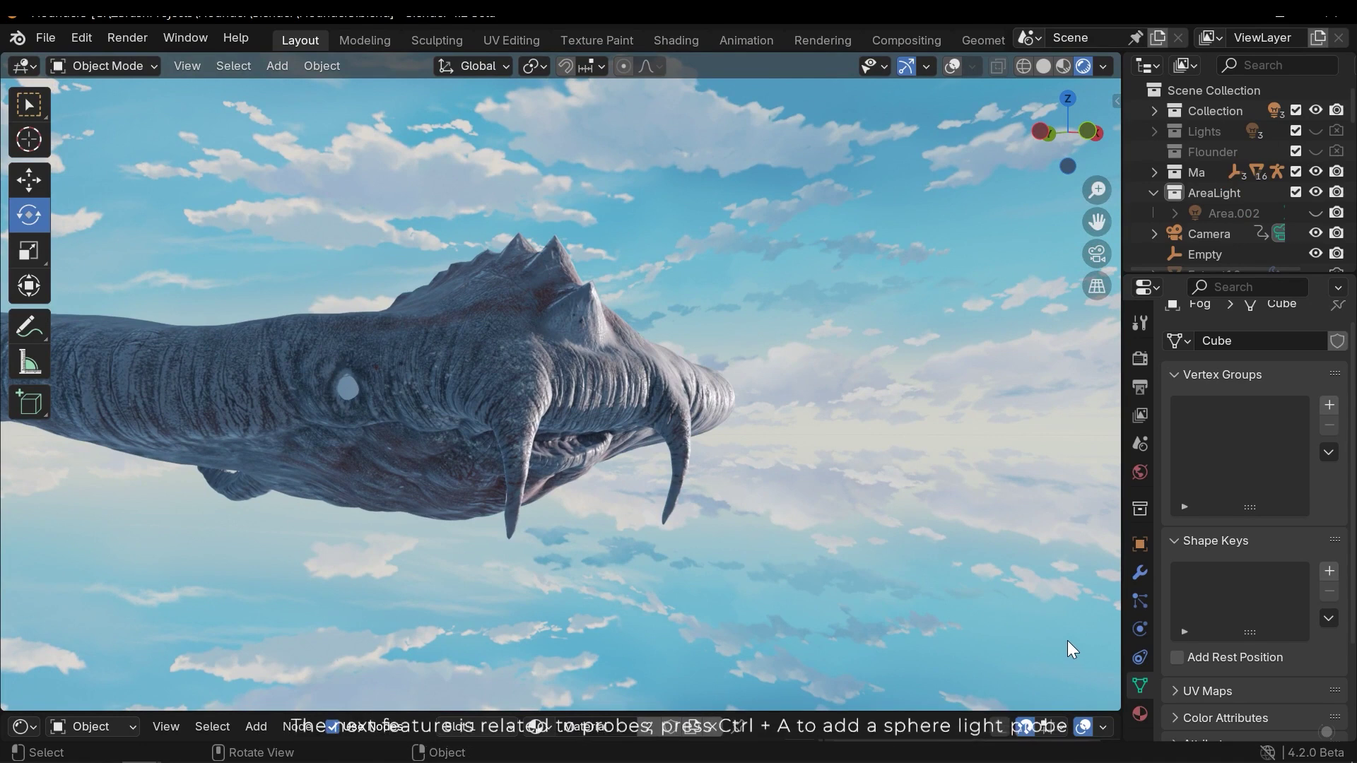
Step: Add a sphere light probe to the scene
key("shift+a")
mouse_move(871, 527)
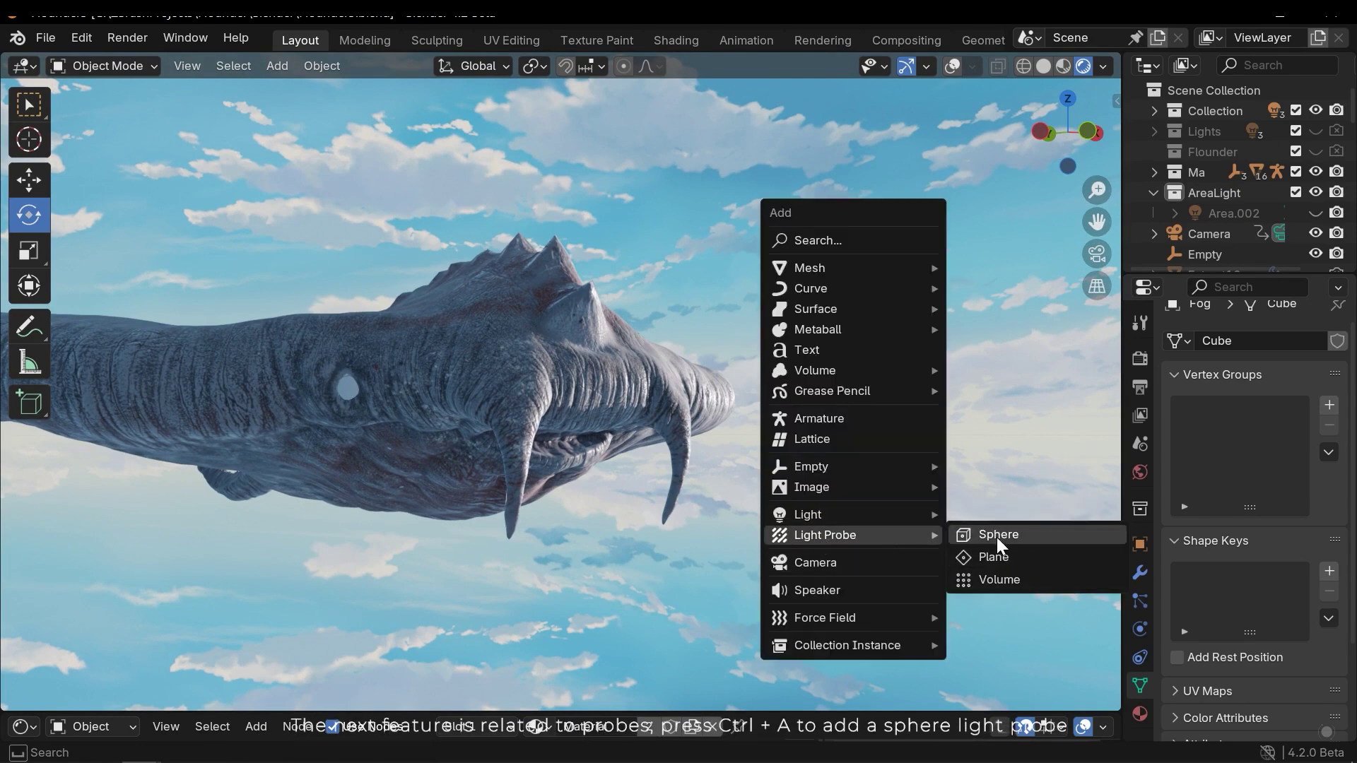
left_click(975, 538)
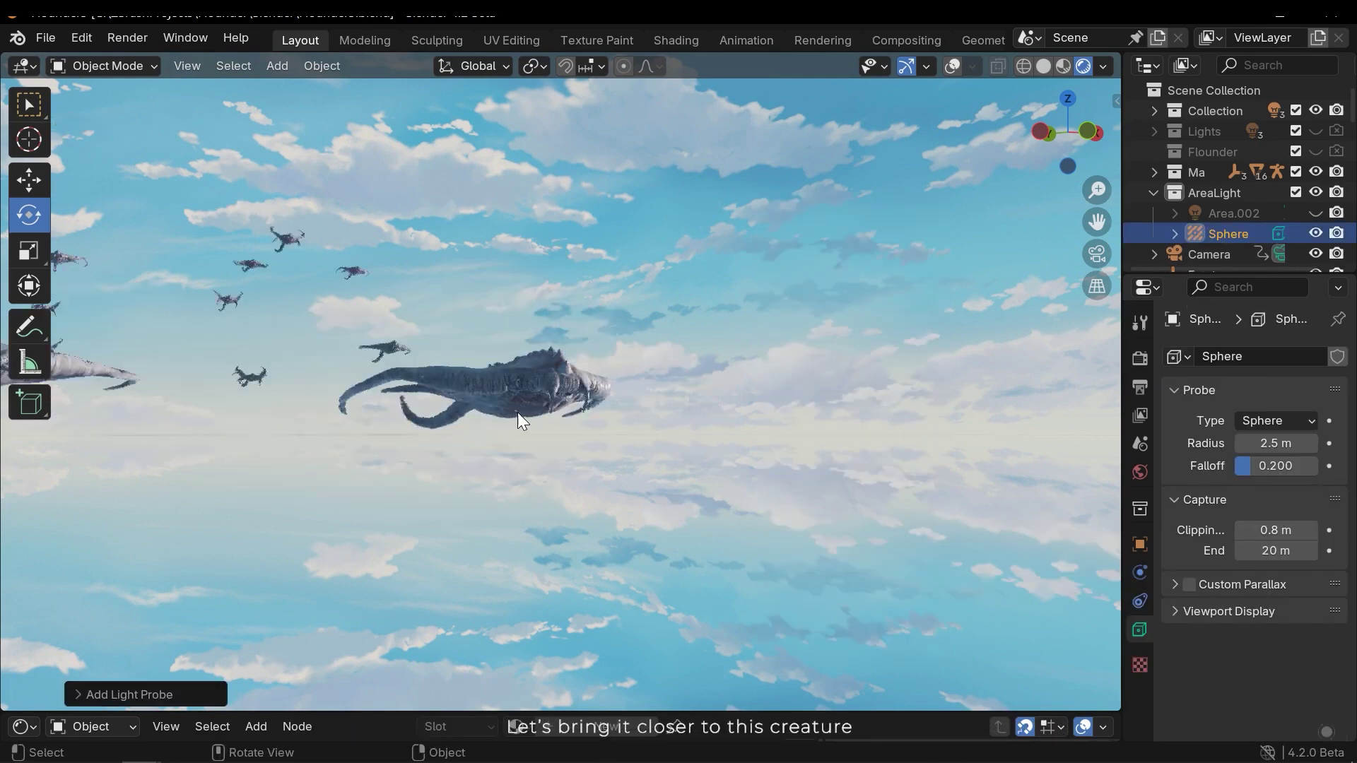
middle_click_drag(518, 413, 771, 107)
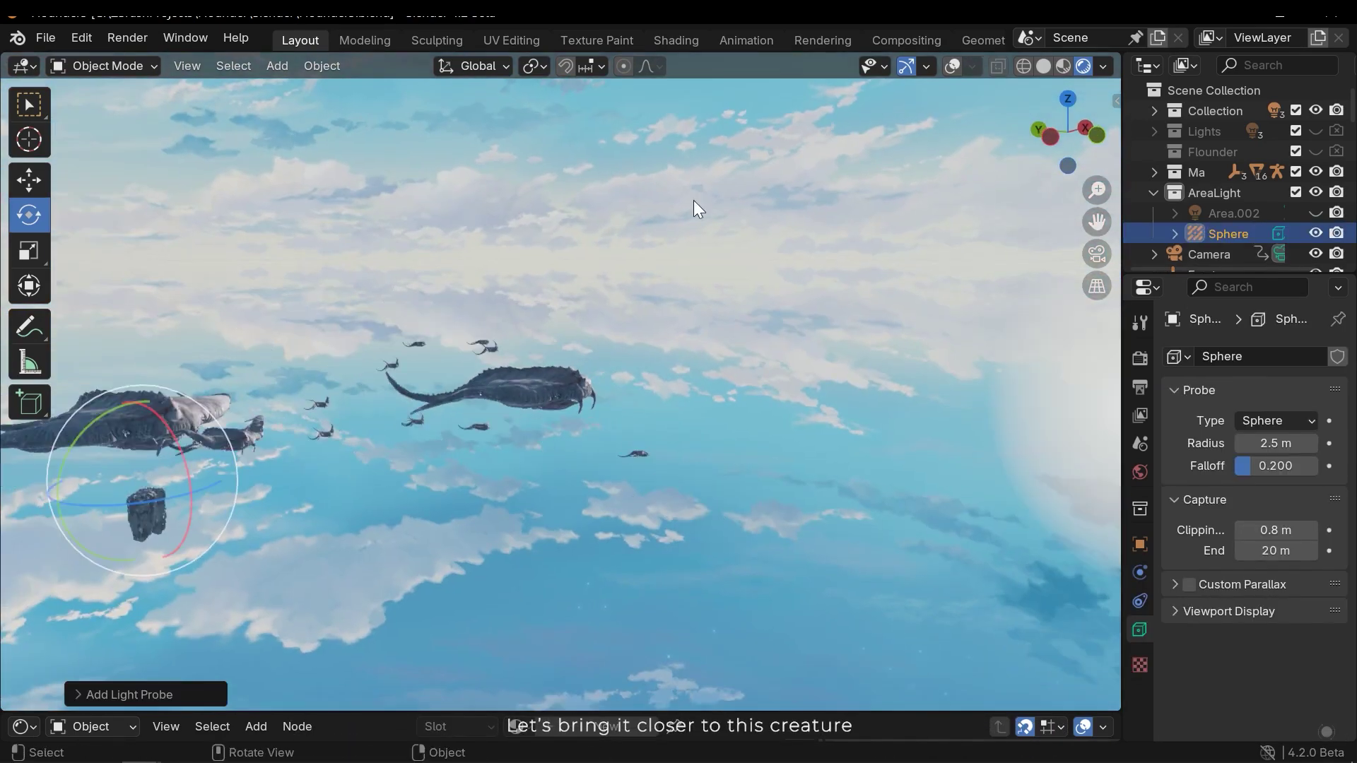
Step: Show the viewport overlays and move the sphere light probe to just above the large creature
left_click(953, 65)
key("g")
left_click(756, 354)
key("g")
middle_click_drag(790, 392, 712, 336)
left_click(825, 330)
Step: Scale the sphere light probe up about 10 times, and scale it up further in a second pass
key("s")
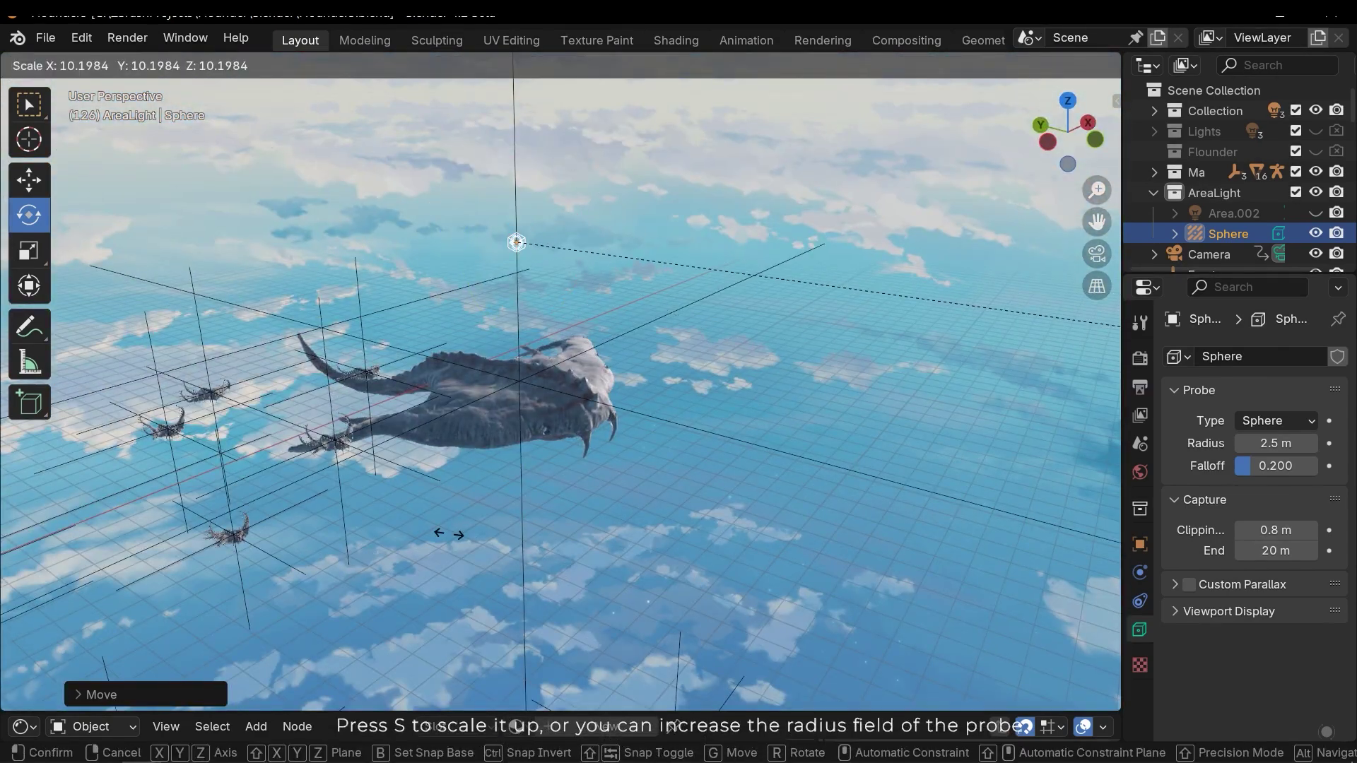
left_click(459, 543)
key("s")
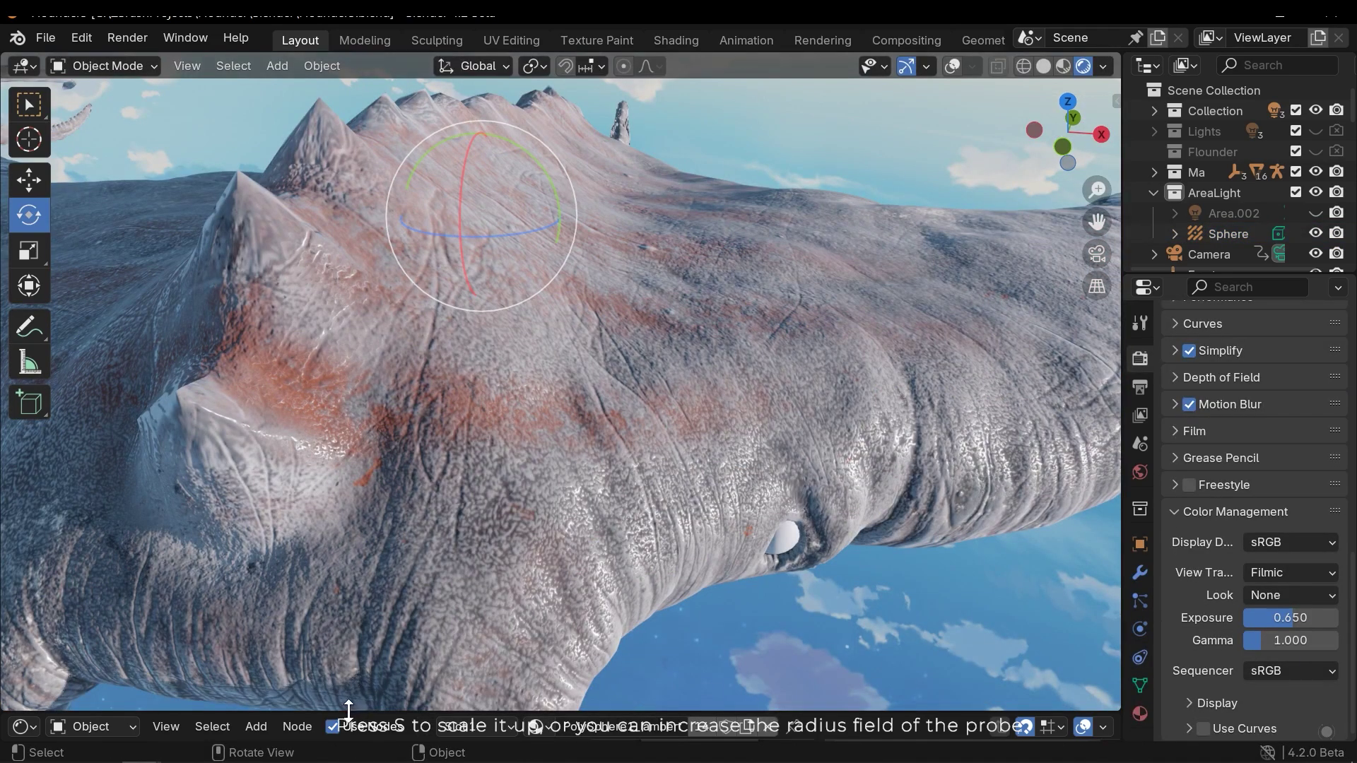
Step: Enlarge the shader editor and set the Multiply value after the creature's roughness texture to -71.600 for wetter skin
left_click_drag(348, 711, 370, 504)
middle_click_drag(495, 565, 596, 609)
scroll(596, 612, "down", 3)
middle_click_drag(622, 675, 616, 636)
scroll(553, 649, "up", 4)
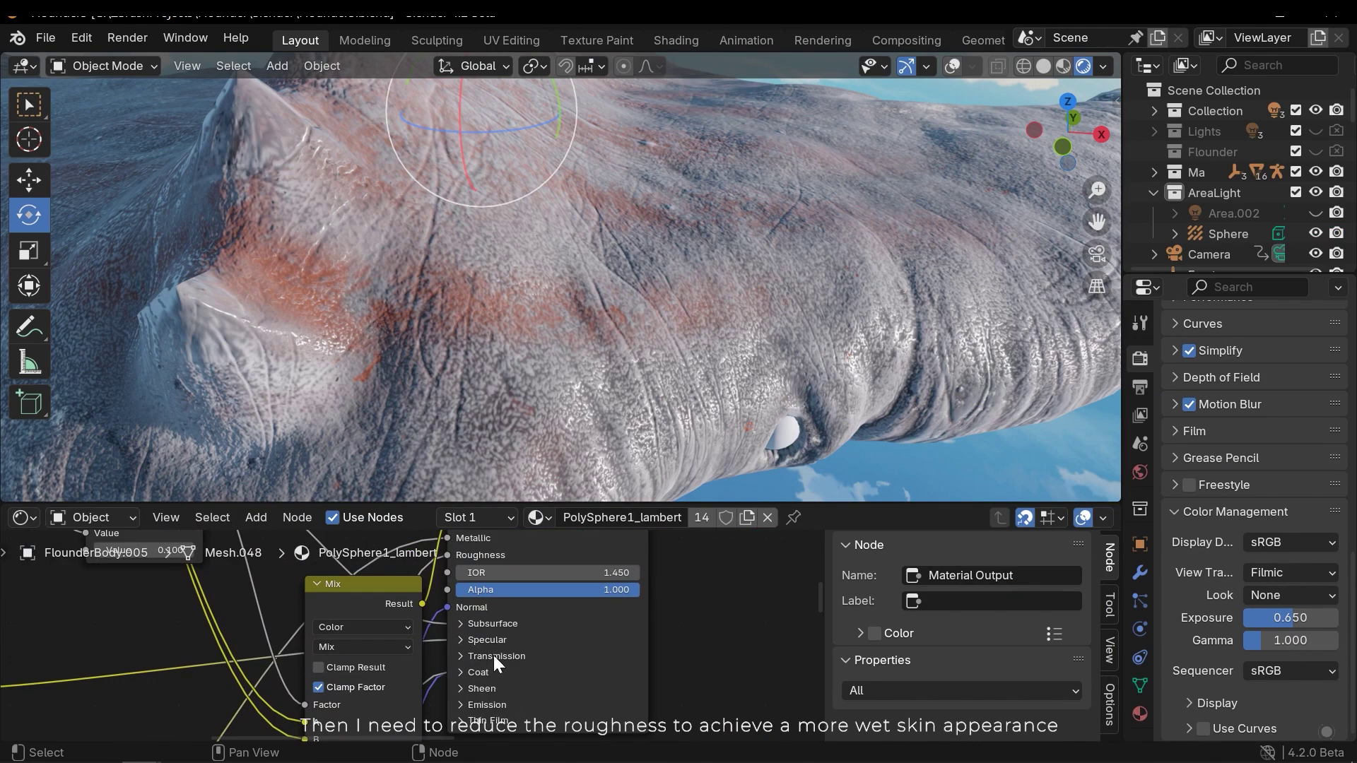
left_click(559, 629)
middle_click_drag(259, 621, 364, 601)
left_click_drag(478, 567, 326, 587)
middle_click_drag(396, 714, 729, 681)
left_click_drag(505, 690, 240, 690)
scroll(552, 393, "down", 6)
Step: Toggle the sphere light probe's viewport visibility off and on to compare its effect on the creature's skin
middle_click_drag(553, 391, 587, 275)
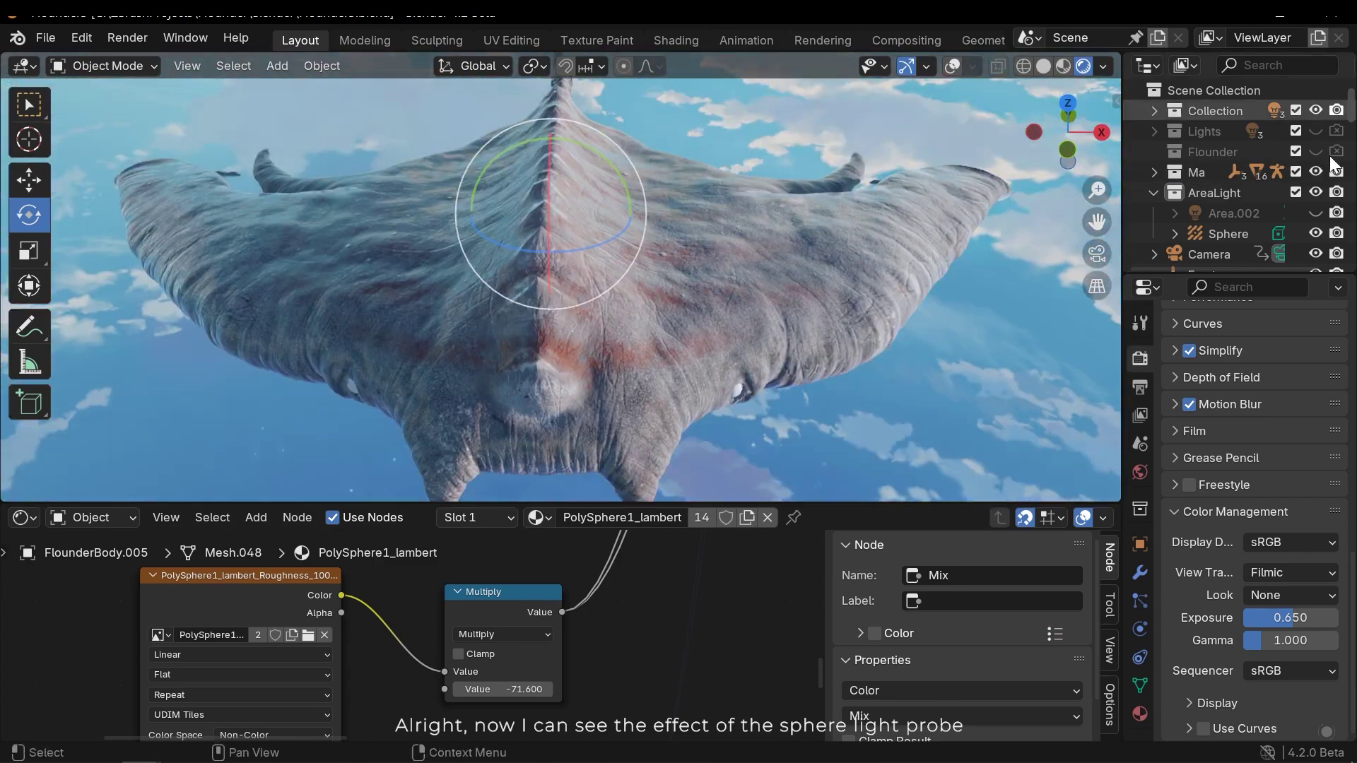
left_click(1314, 234)
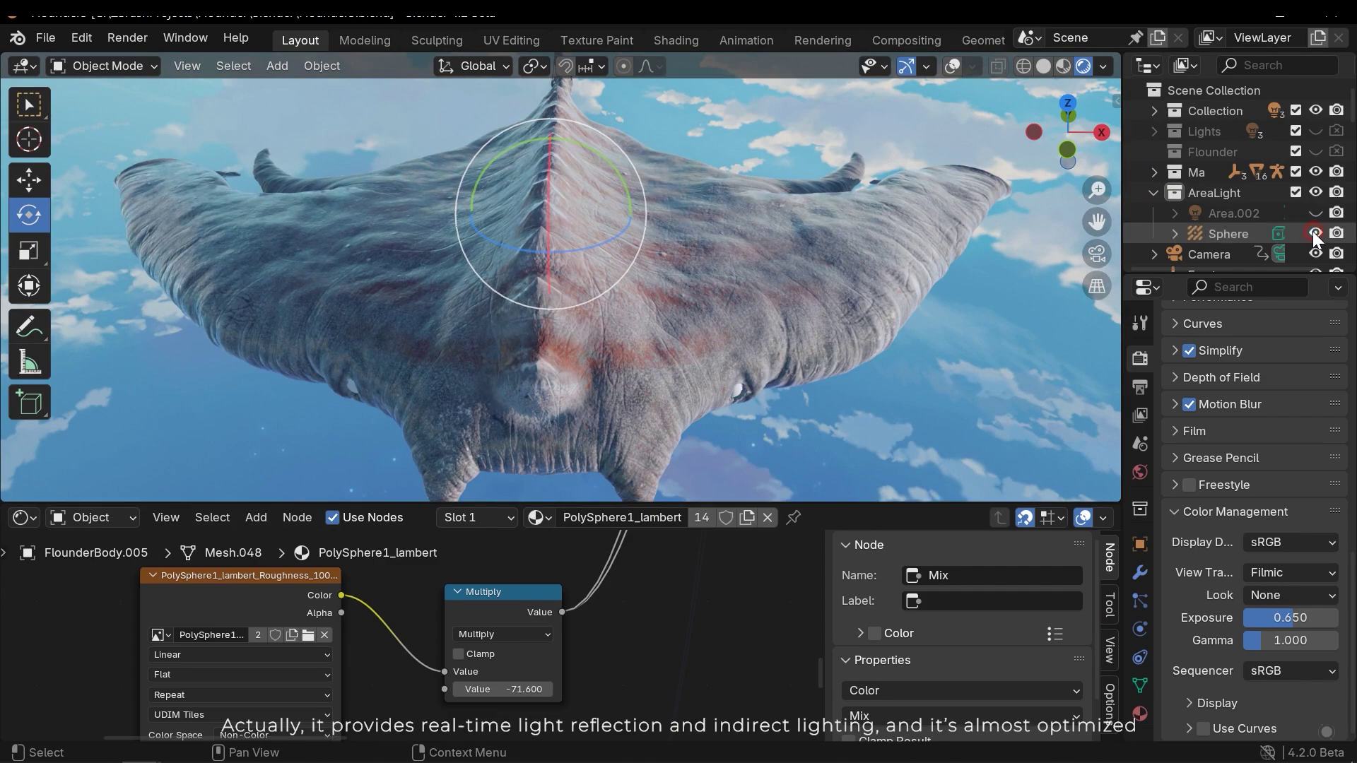
left_click(914, 398)
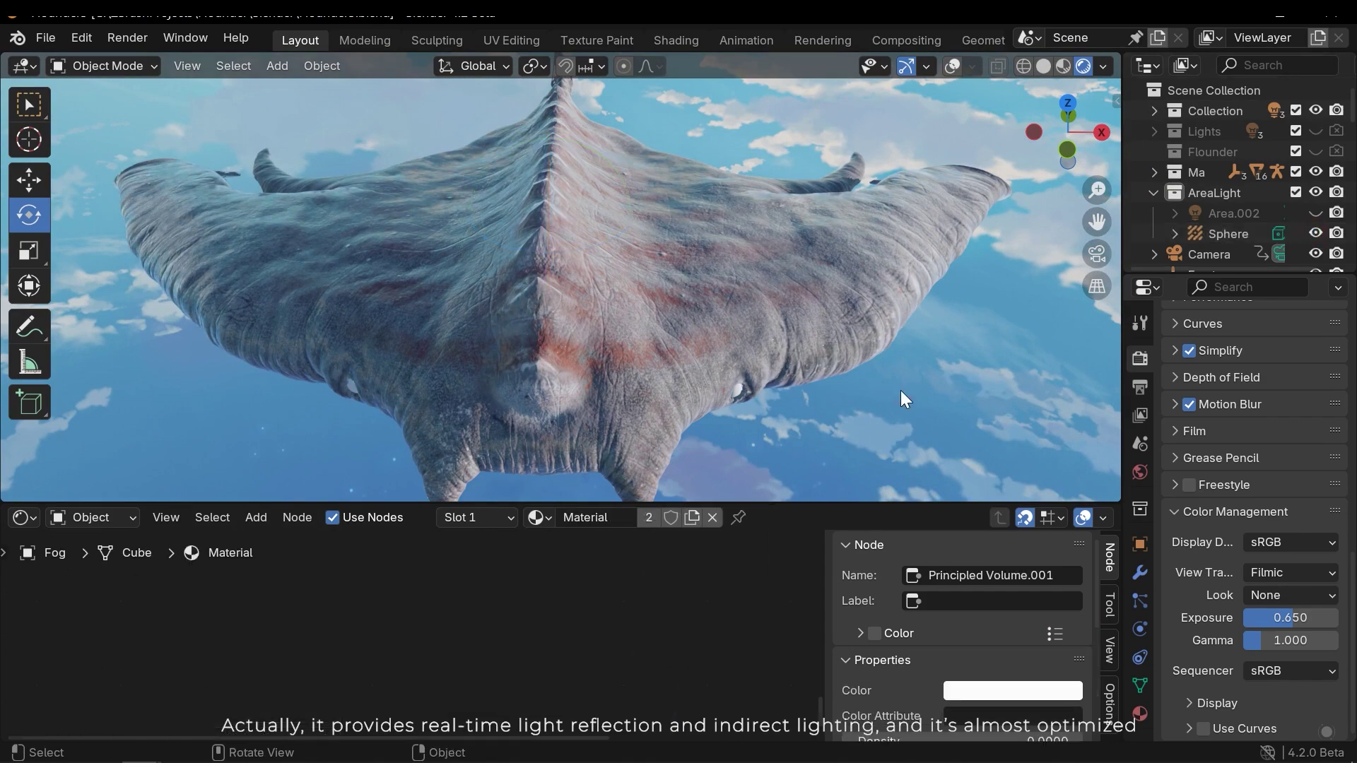
left_click(646, 324)
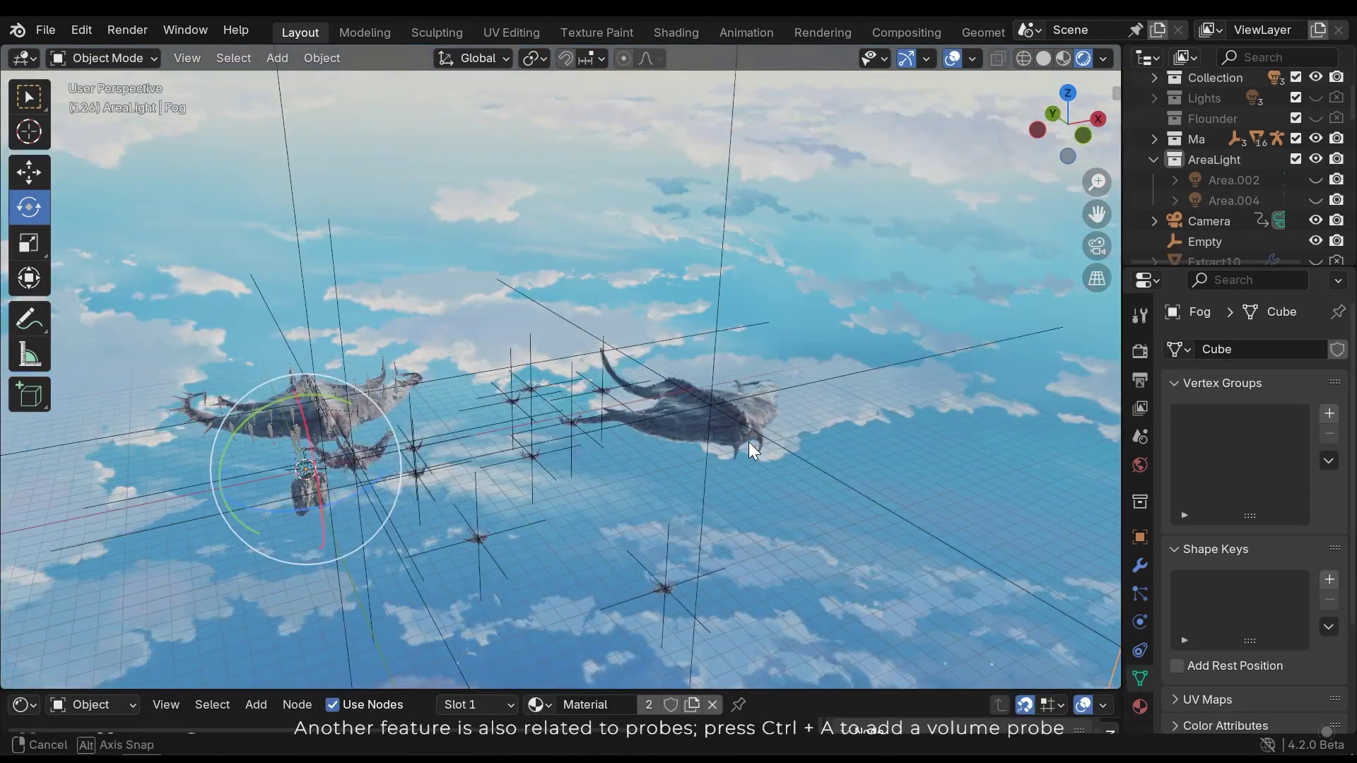
Step: Add a volume light probe to the scene
middle_click_drag(748, 441, 806, 446)
key("shift+a")
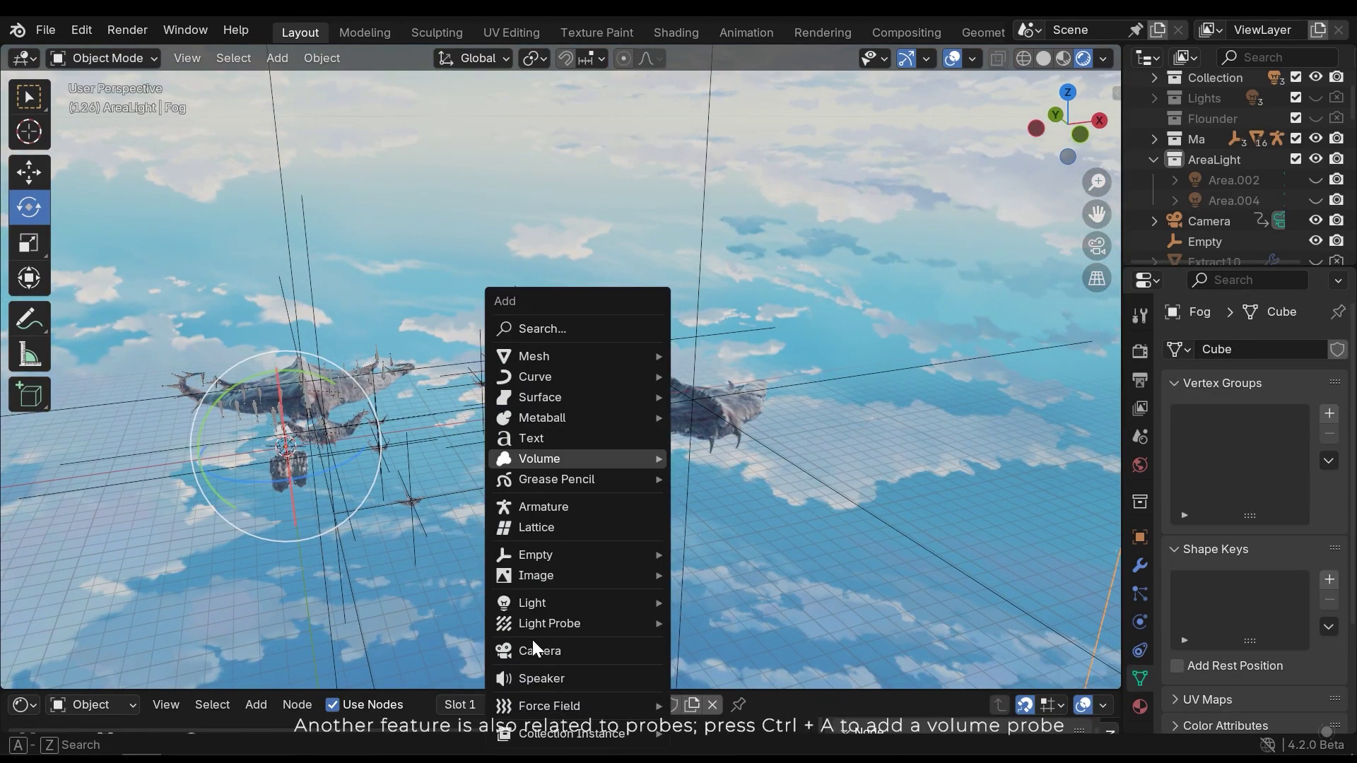
mouse_move(540, 623)
left_click(731, 669)
Step: Move the volume light probe over to the large creature and position it around the body
middle_click_drag(519, 434, 566, 417)
key("g")
left_click(893, 409)
middle_click_drag(893, 409, 696, 390)
key("g")
left_click(796, 432)
Step: Scale the volume light probe up until it encloses the whole creature
middle_click_drag(402, 339, 636, 389)
key("s")
left_click(898, 606)
middle_click_drag(898, 606, 842, 466)
key("s")
left_click(862, 516)
middle_click_drag(862, 516, 720, 452)
scroll(694, 451, "up", 5)
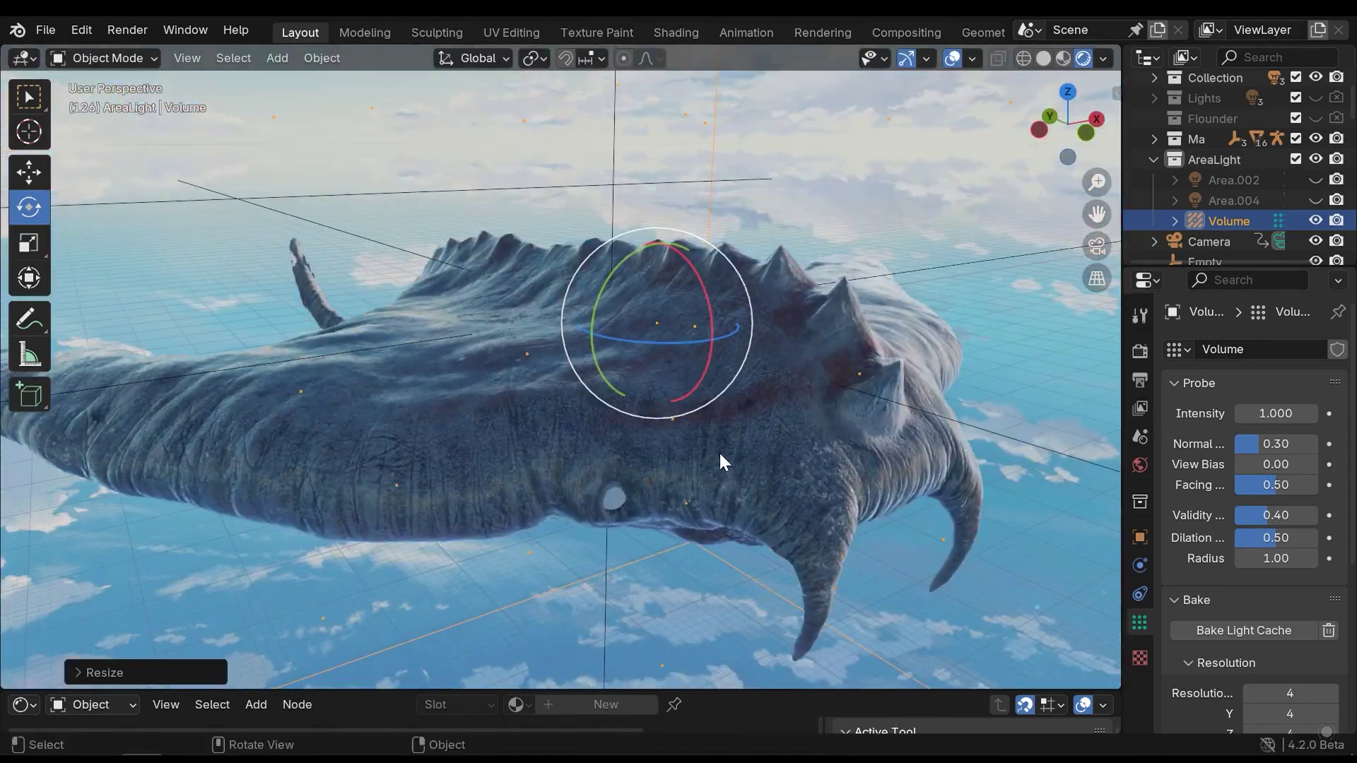
Step: Set the volume probe's bake resolution to 8 in X, Y and Z
scroll(1307, 636, "down", 3)
left_click(1296, 609)
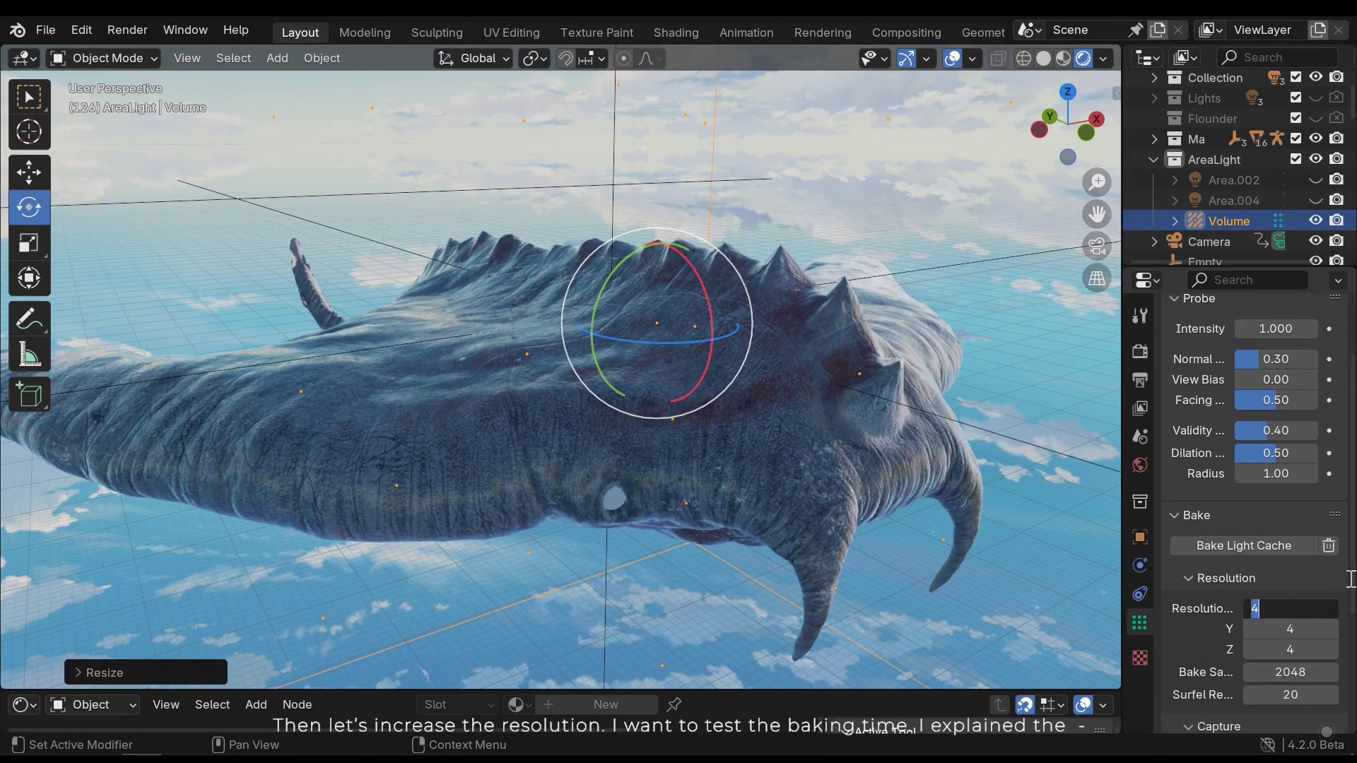
type("8")
key("Tab")
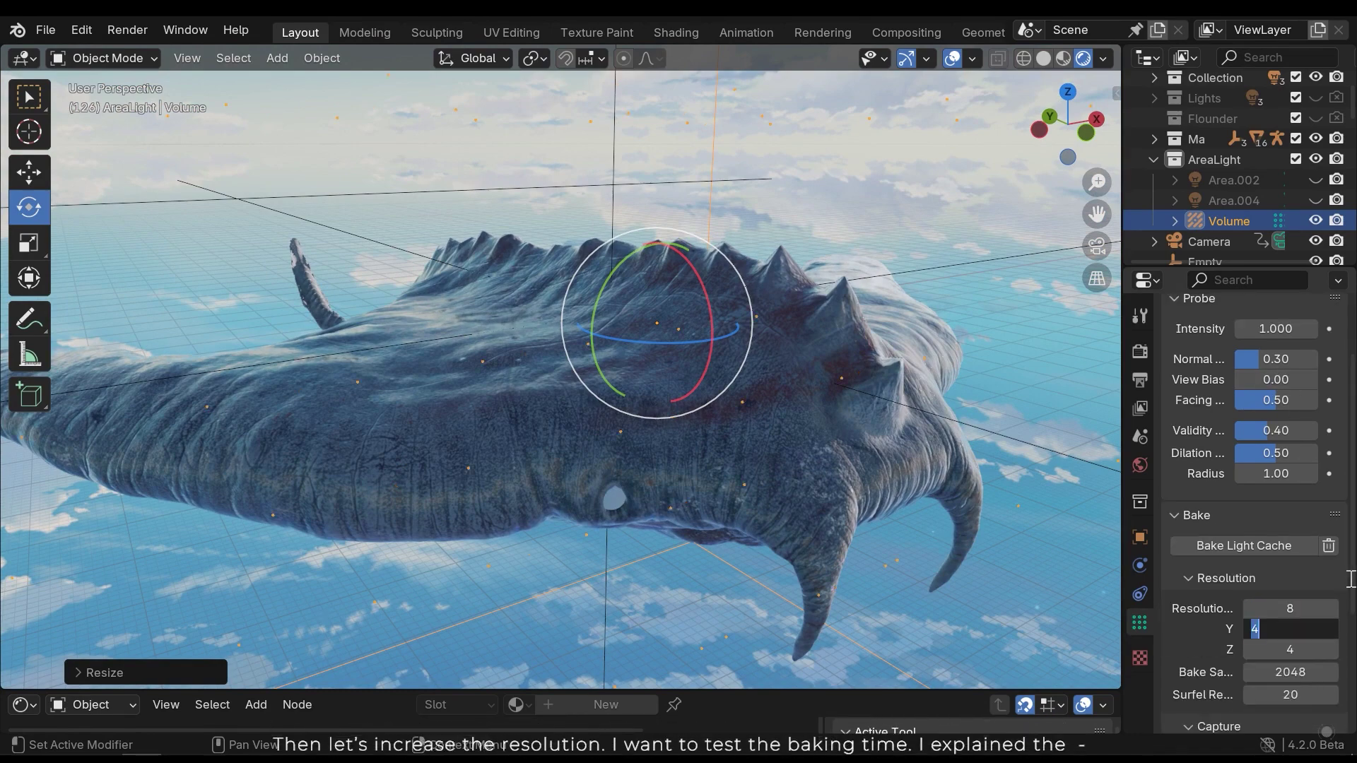
type("8")
key("Tab")
type("8")
key("Return")
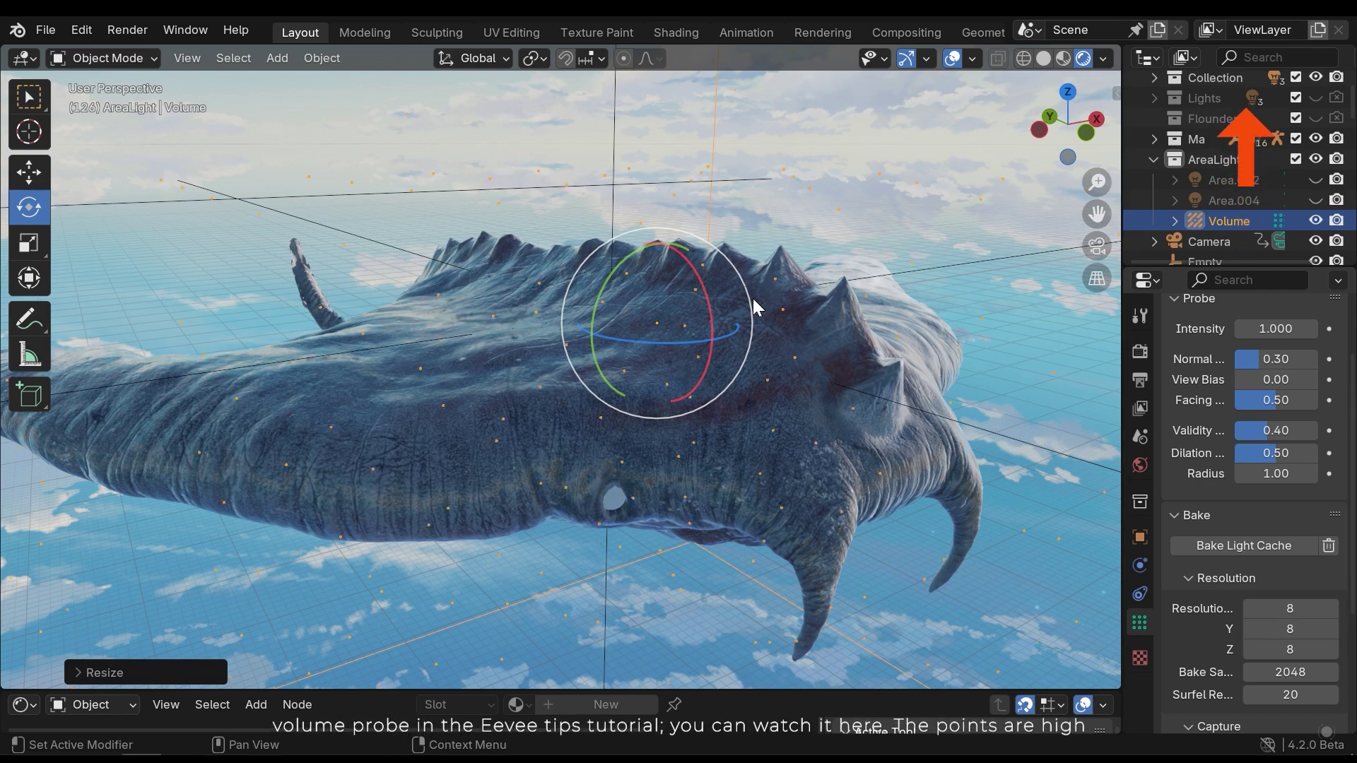
Step: Raise the volume probe's intensity to 2.810 and bake its light cache
middle_click_drag(698, 206, 727, 294)
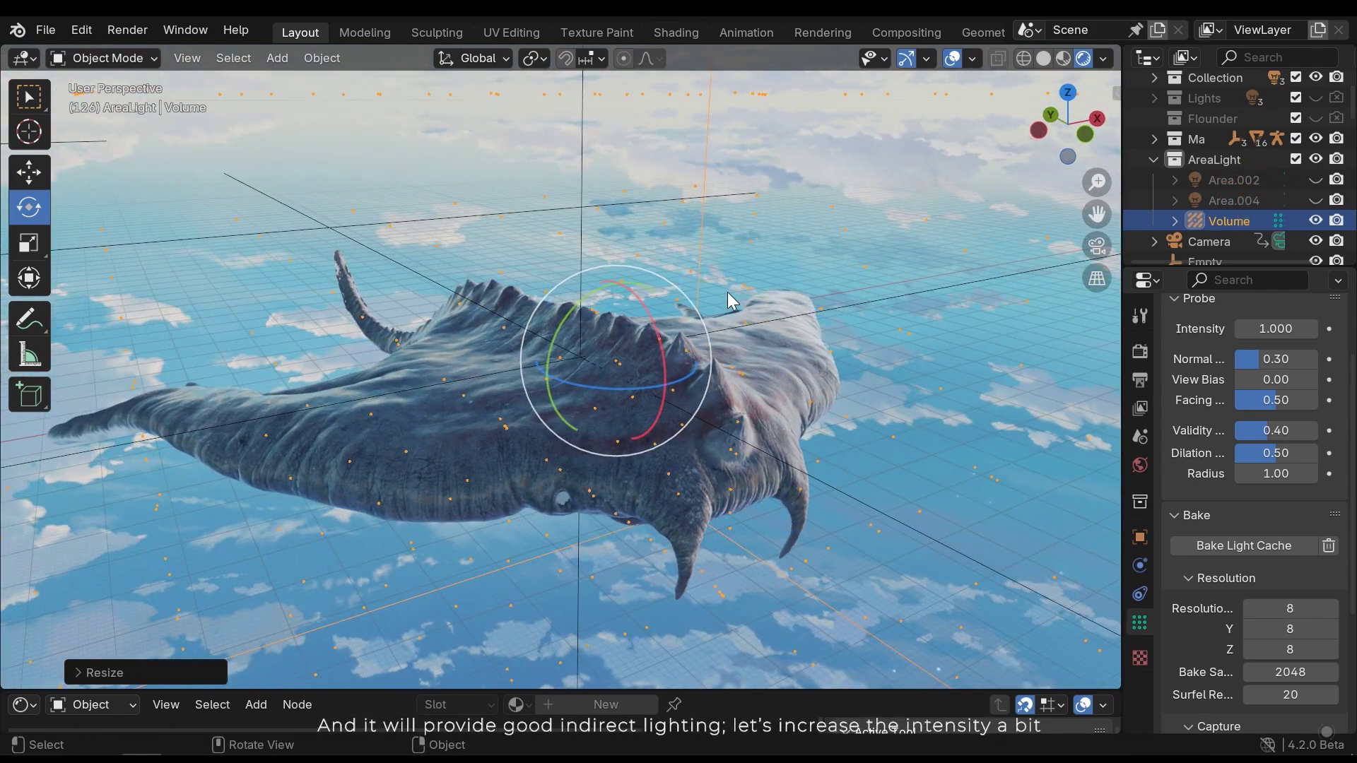
scroll(1193, 514, "down", 5)
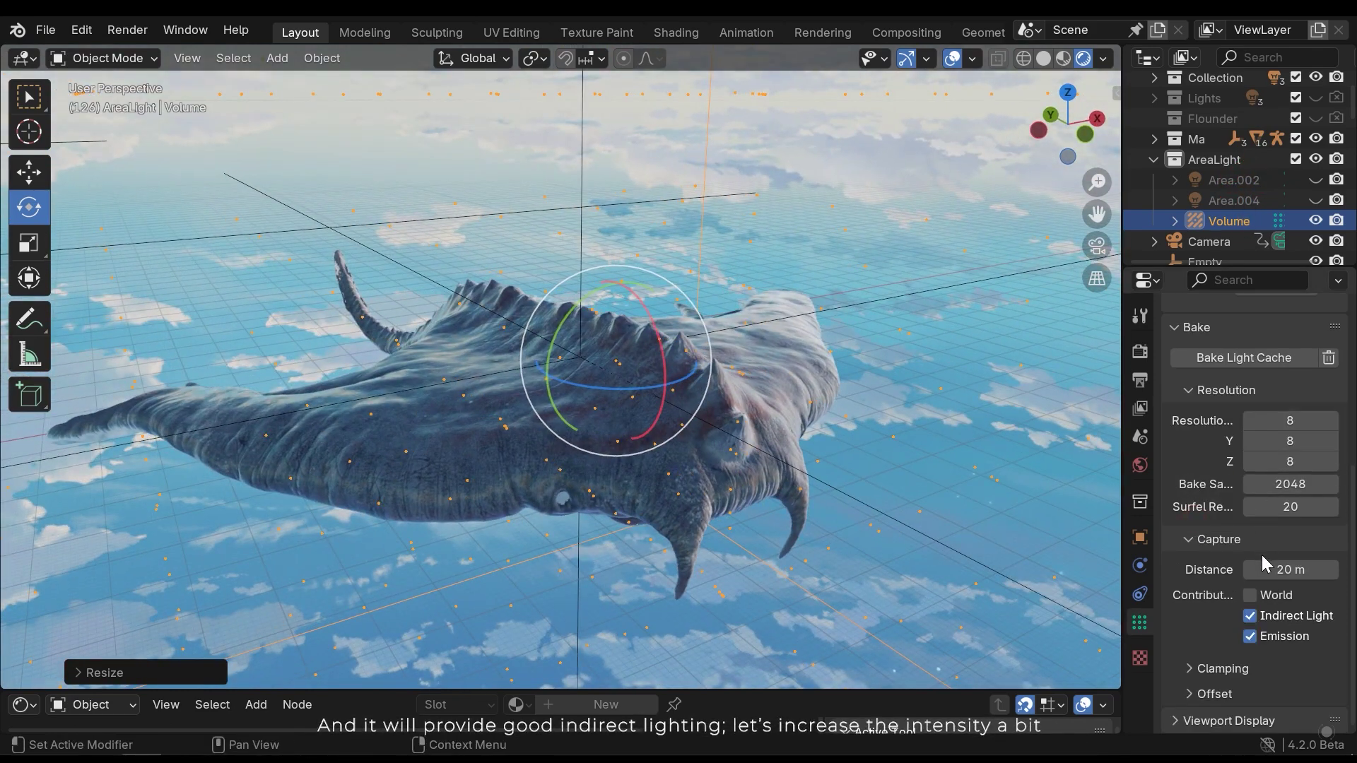
scroll(1262, 554, "up", 7)
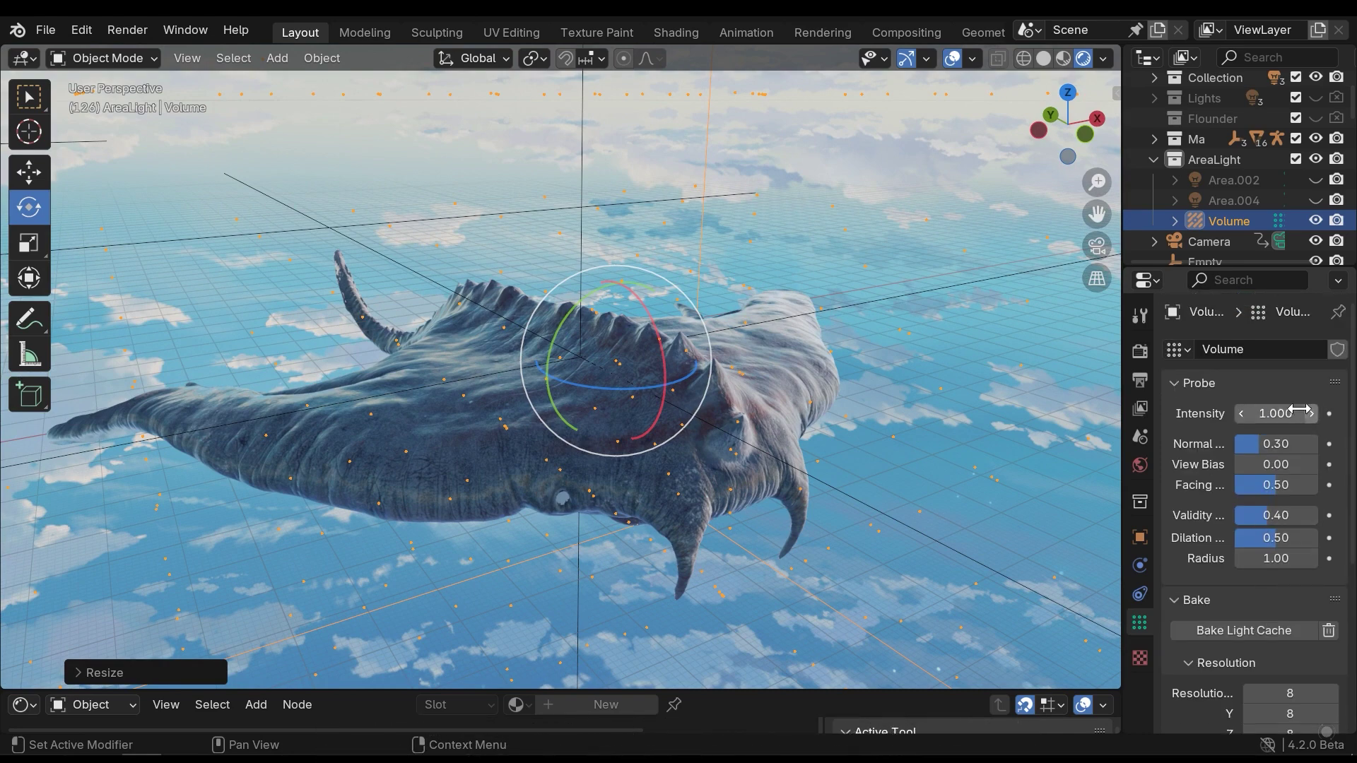
left_click_drag(1275, 414, 233, 420)
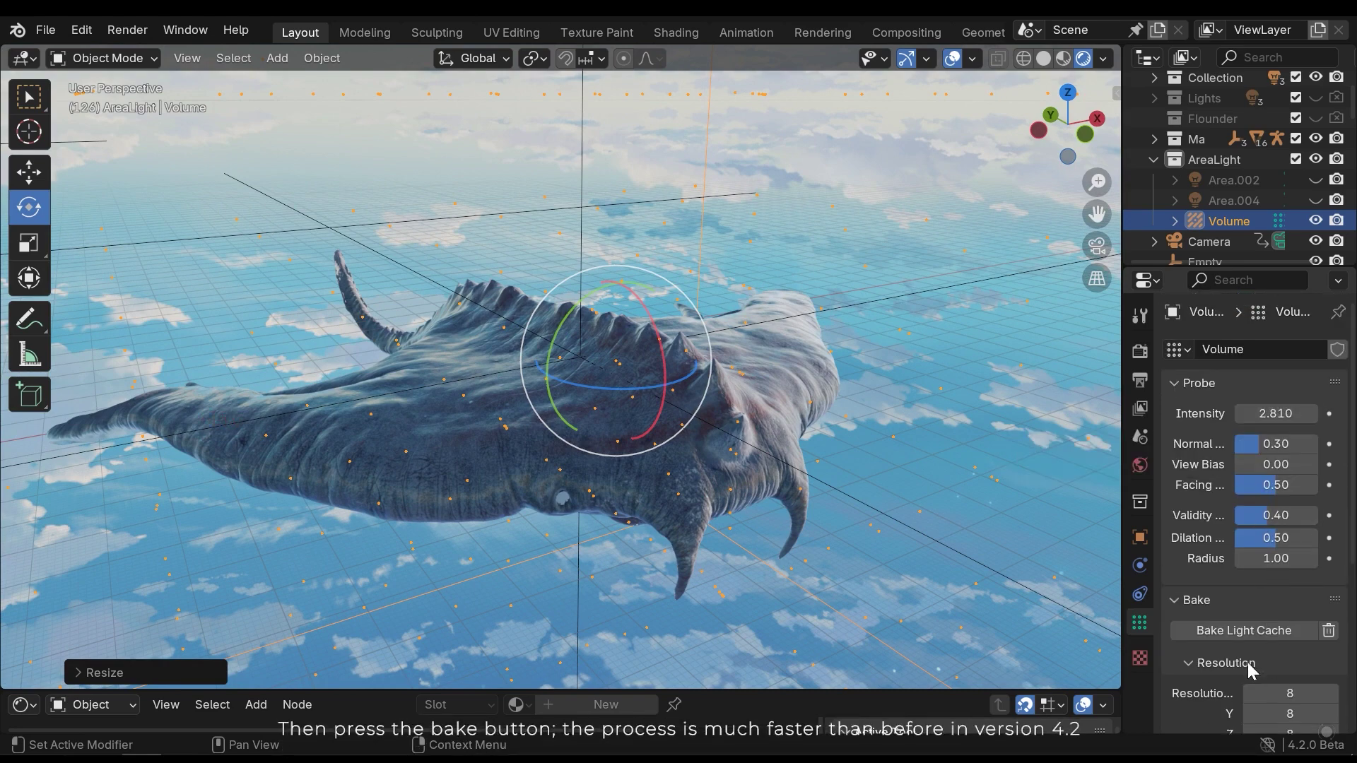
left_click(1246, 631)
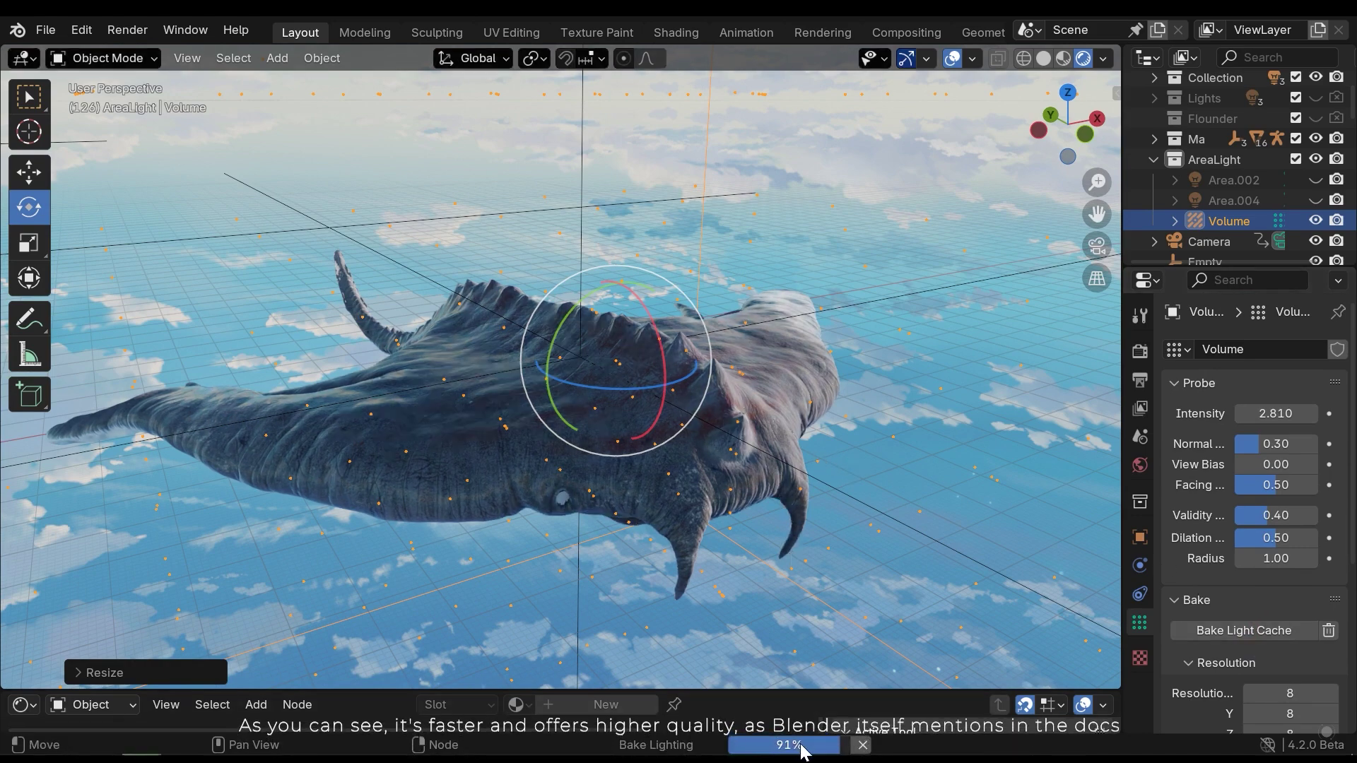
middle_click_drag(778, 483, 745, 463)
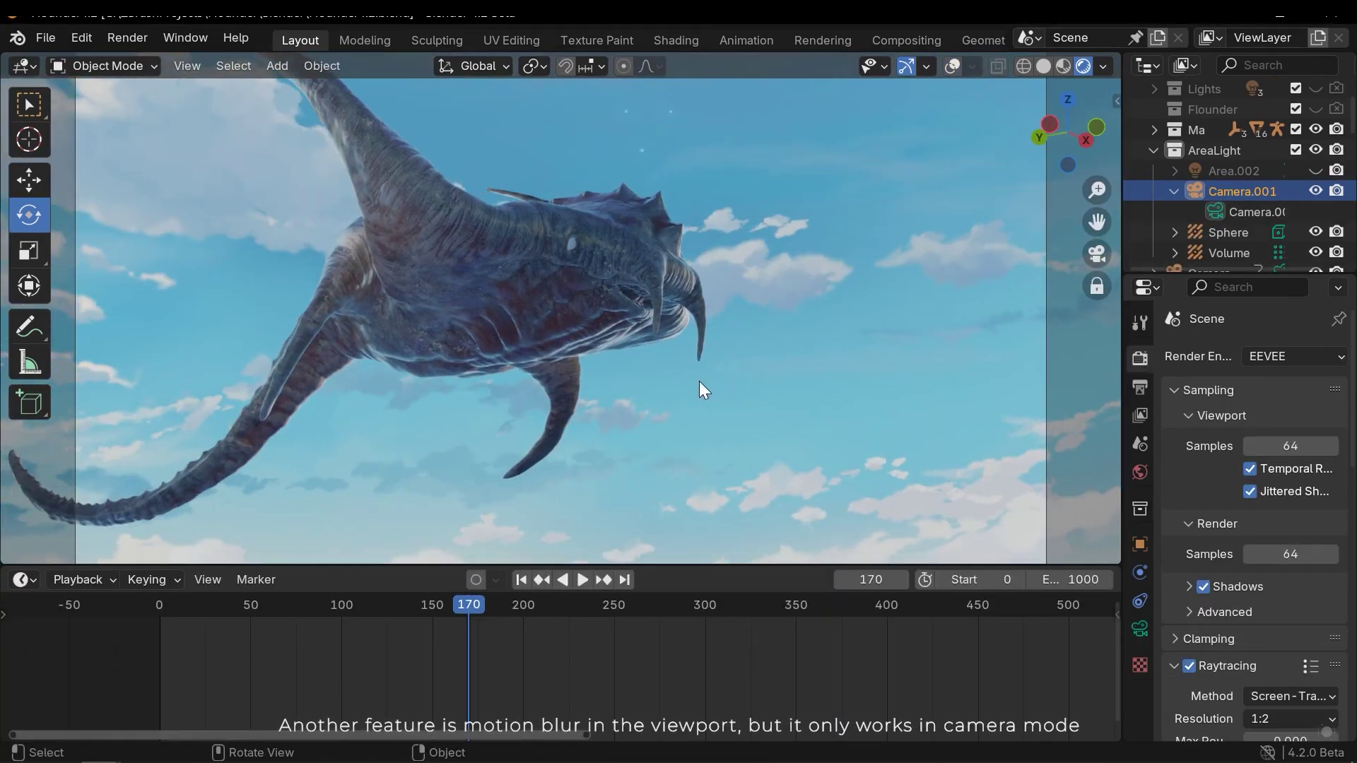
Step: Adjust the Camera.001 view of the creature and enable Motion Blur in the render settings
middle_click_drag(550, 419, 620, 412)
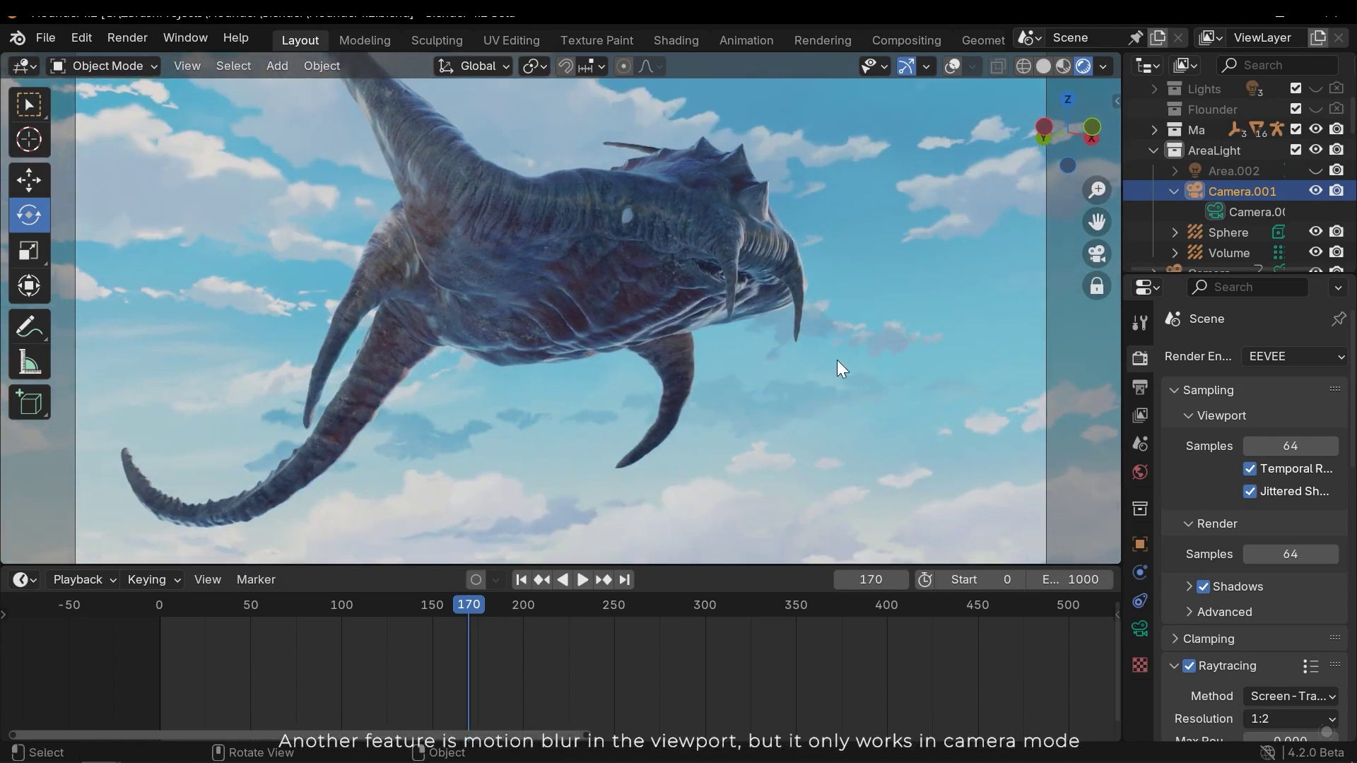
scroll(1298, 502, "down", 5)
scroll(1300, 513, "down", 3)
scroll(1304, 519, "down", 5)
scroll(1313, 549, "down", 3)
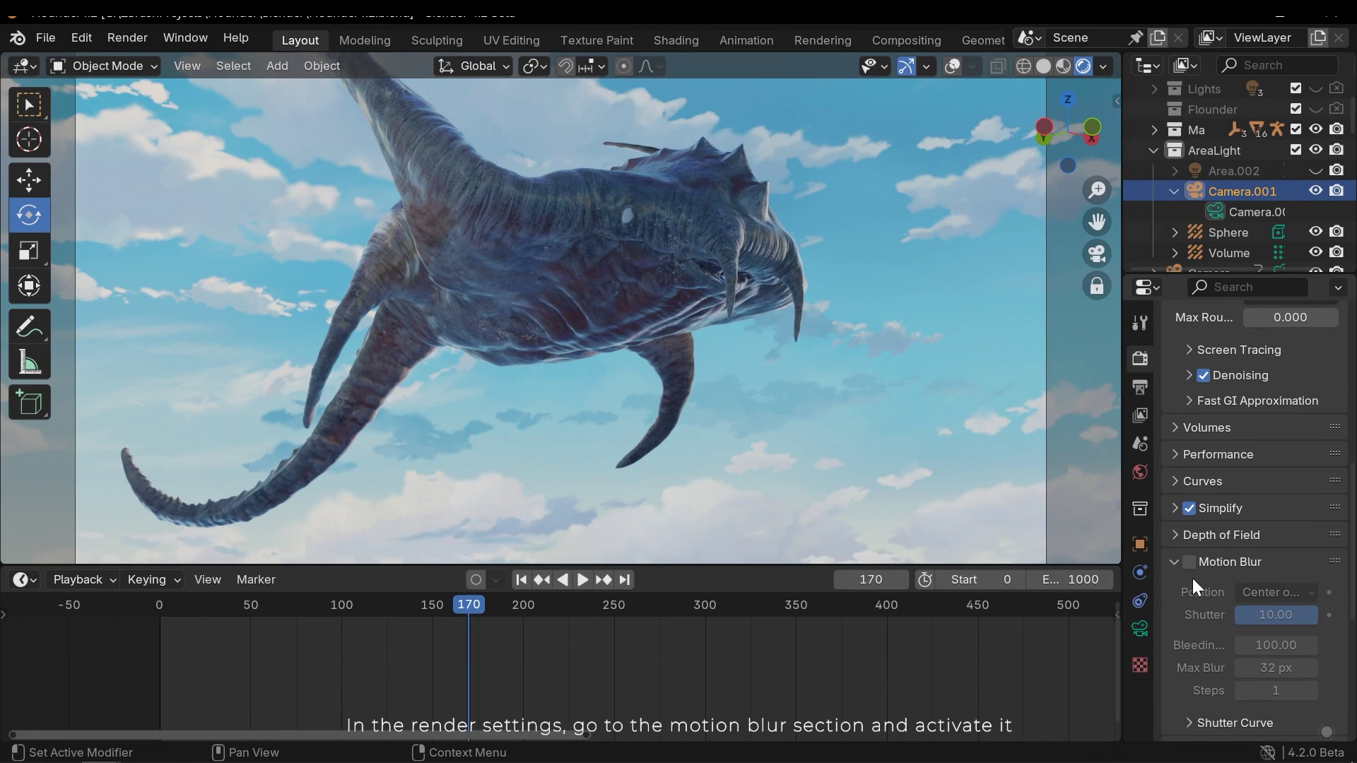
scroll(1228, 565, "down", 2)
left_click(1190, 521)
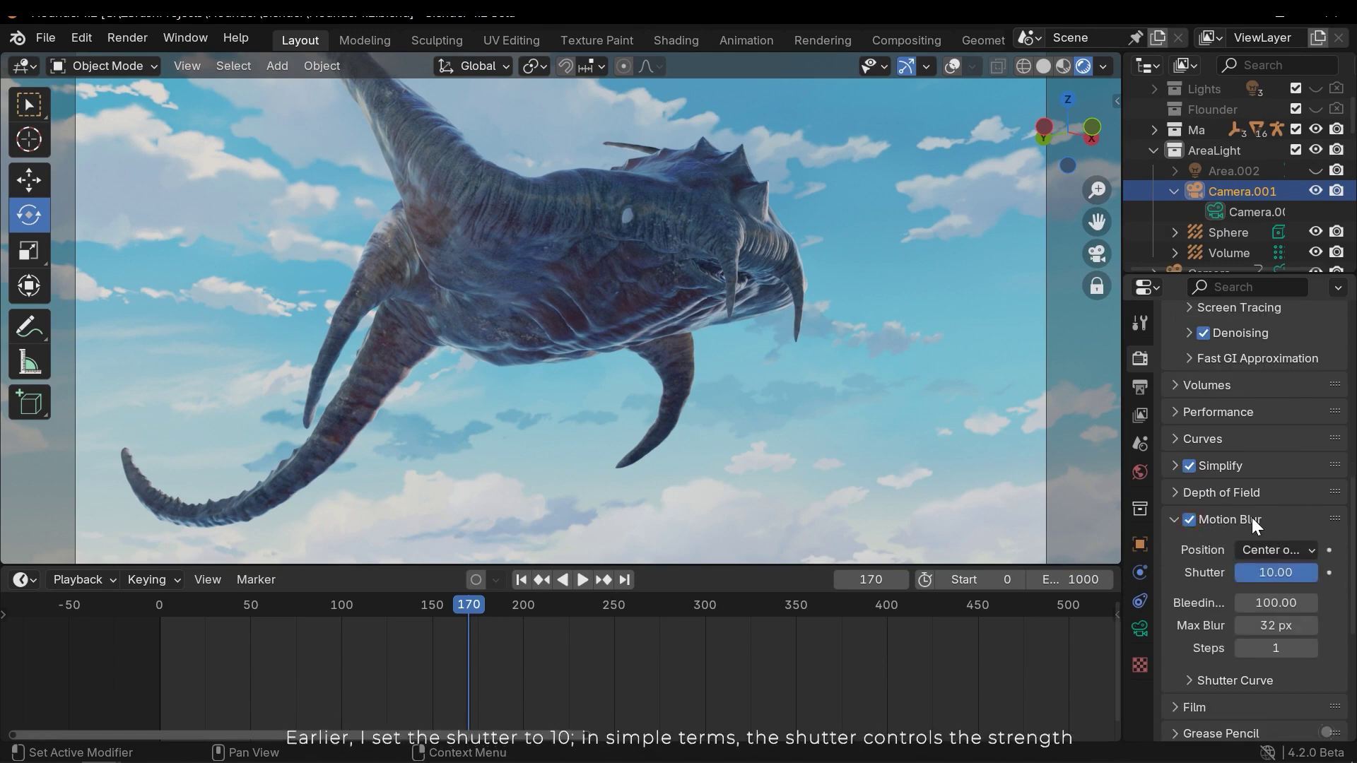
scroll(1229, 550, "down", 2)
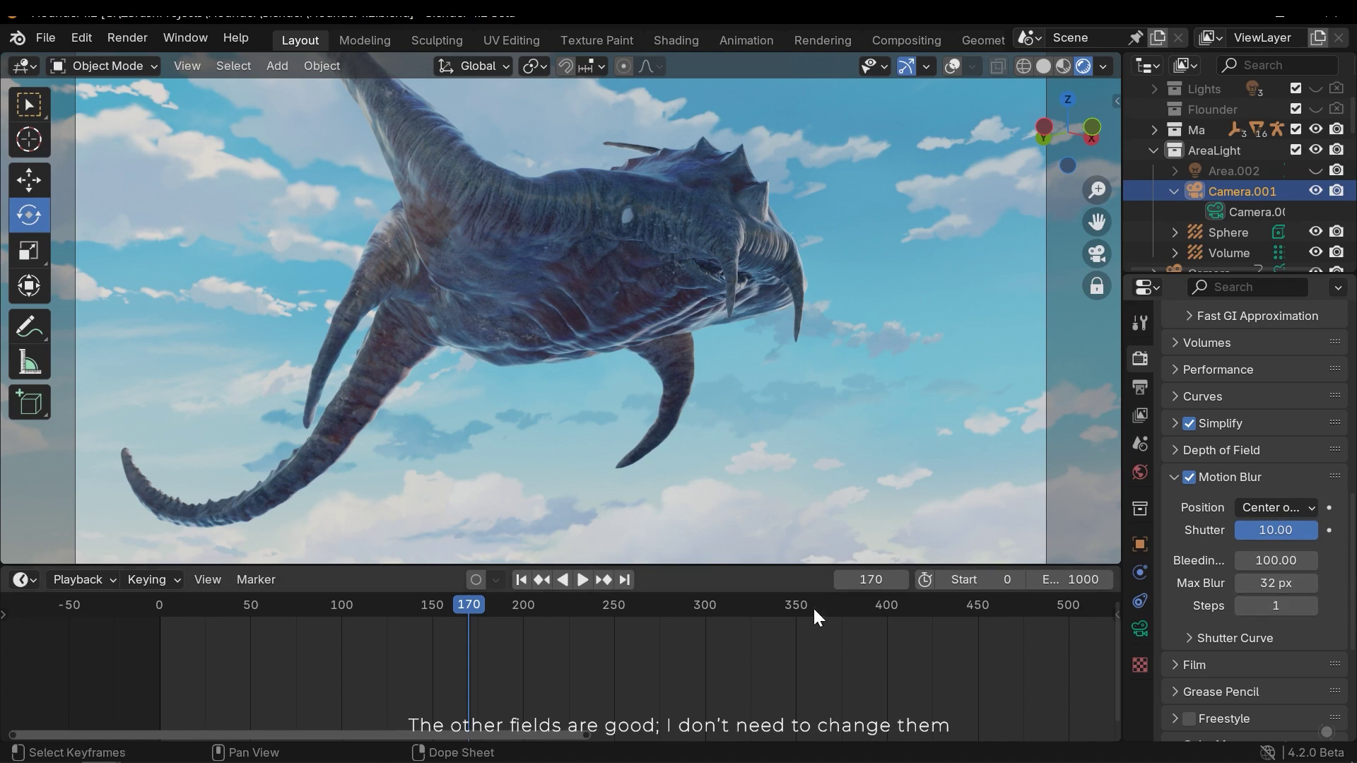
Step: Play and scrub the animation to frame 216 to check the motion blur, and replay it with Motion Blur disabled
left_click(490, 607)
key("space")
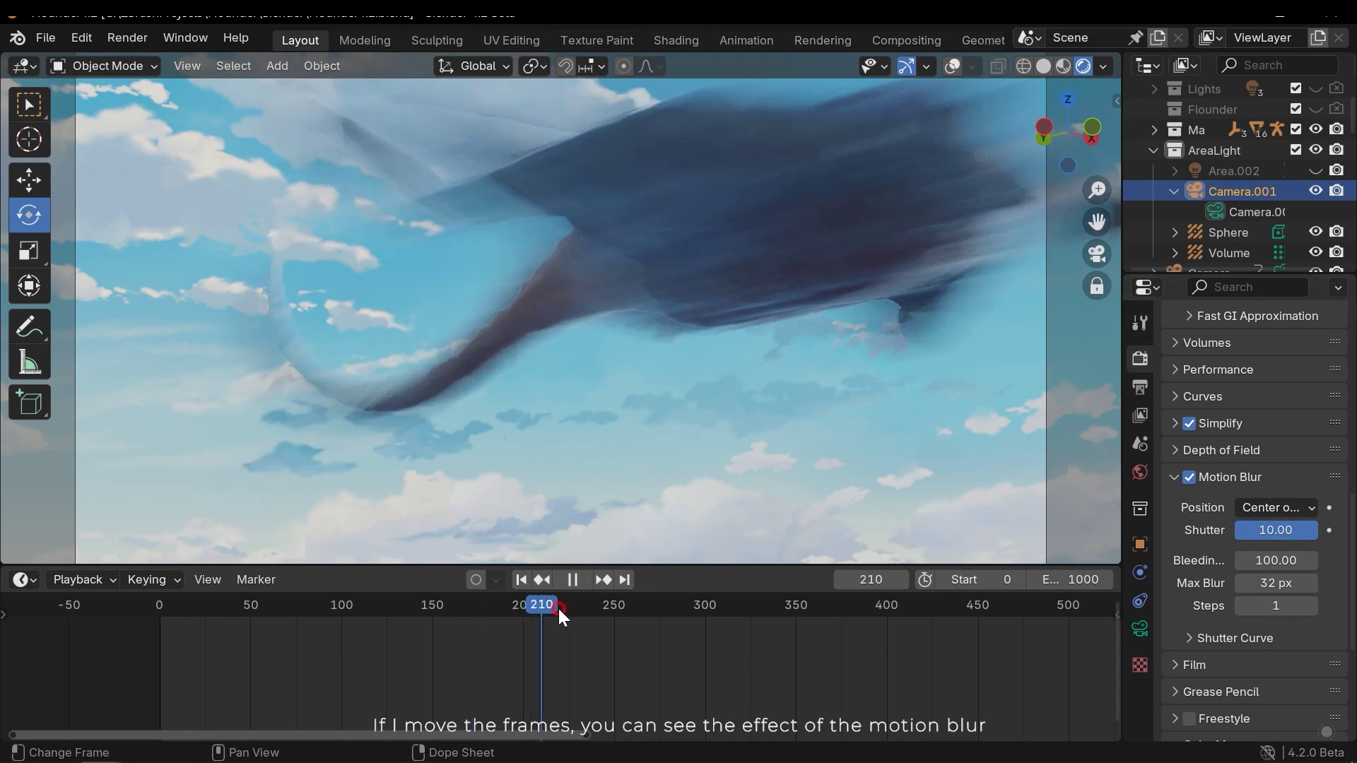
left_click_drag(564, 609, 553, 612)
left_click(1189, 478)
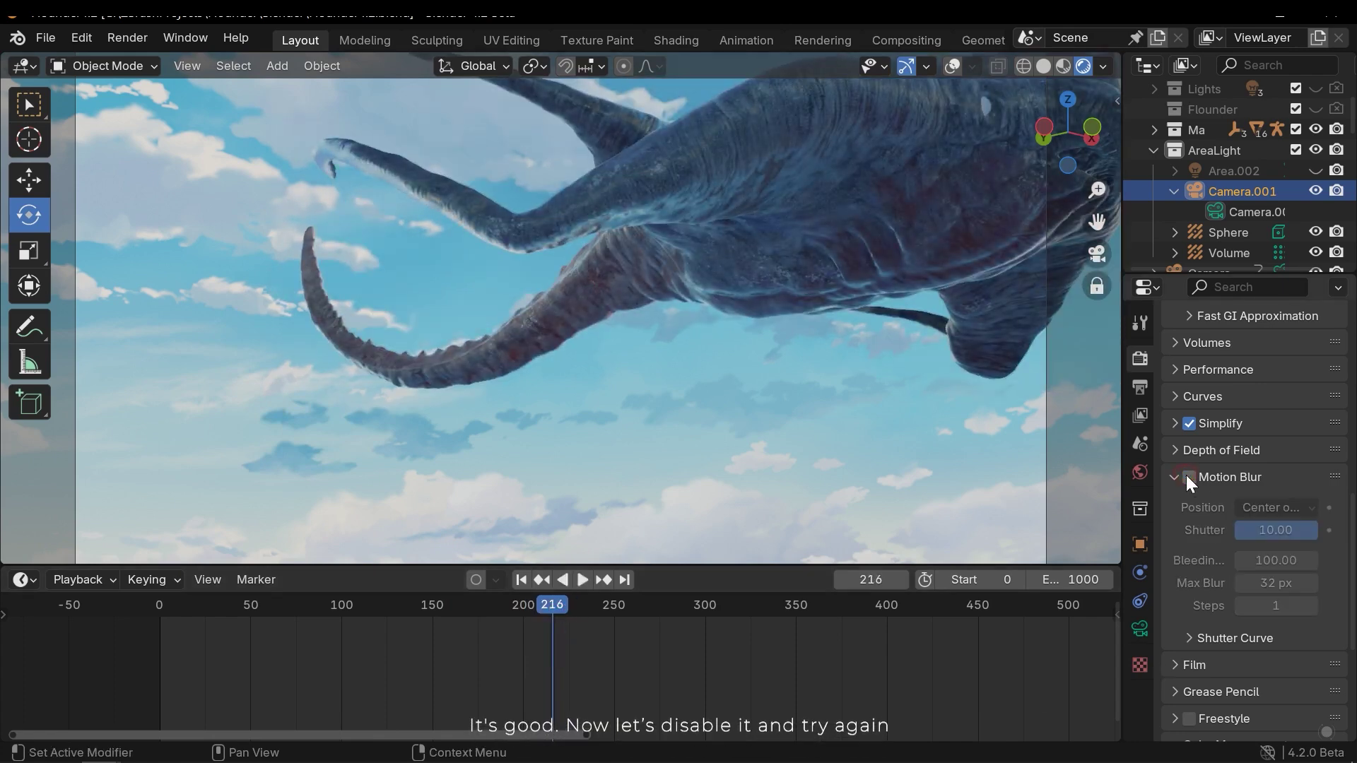
key("space")
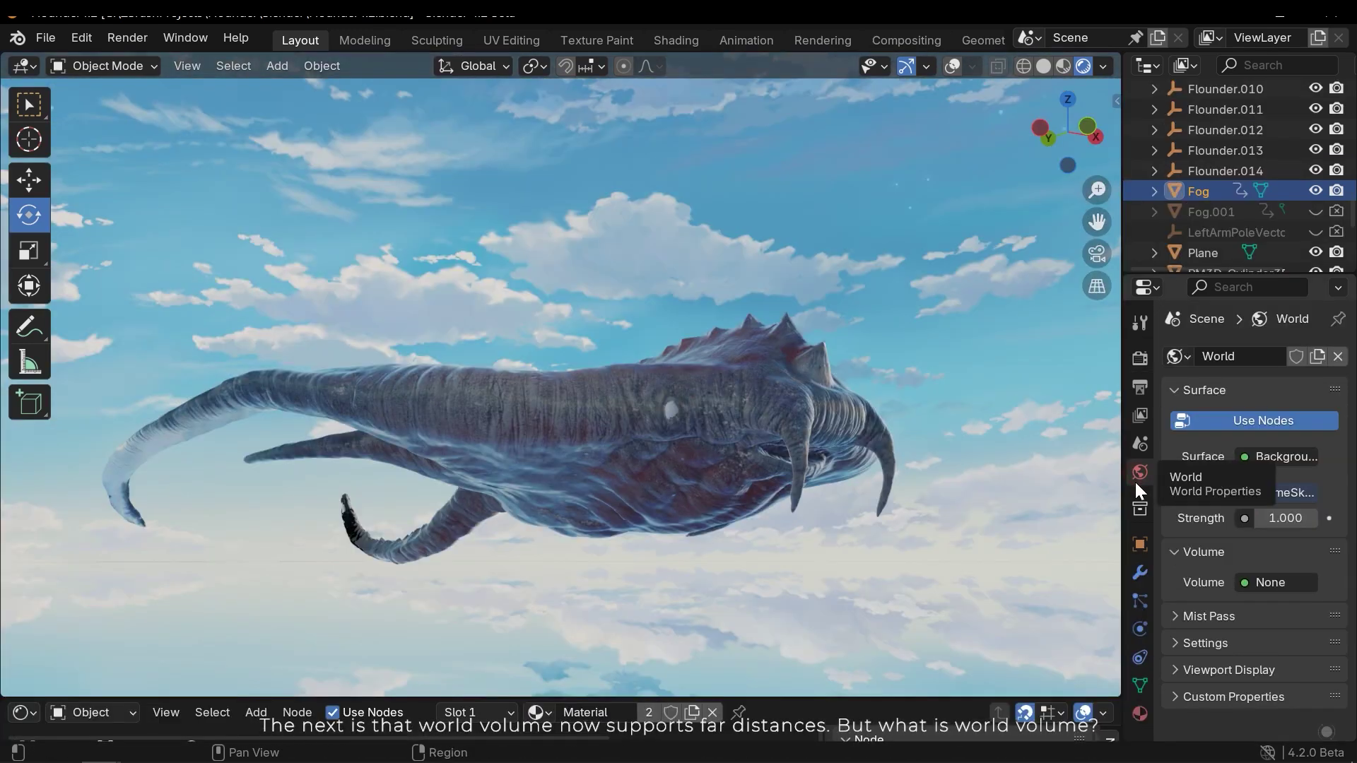
Step: Assign the Principled Volume shader to the world's volume
left_click(1136, 358)
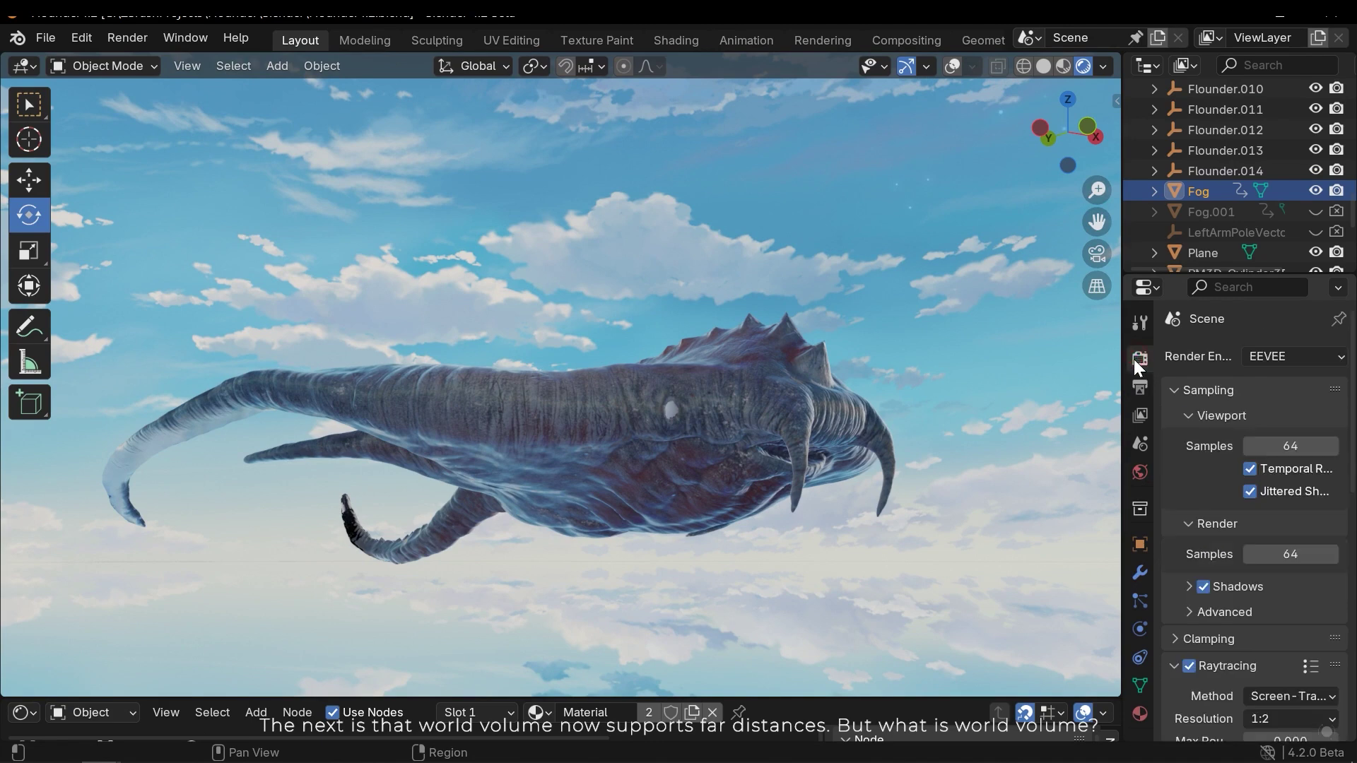
left_click(1136, 472)
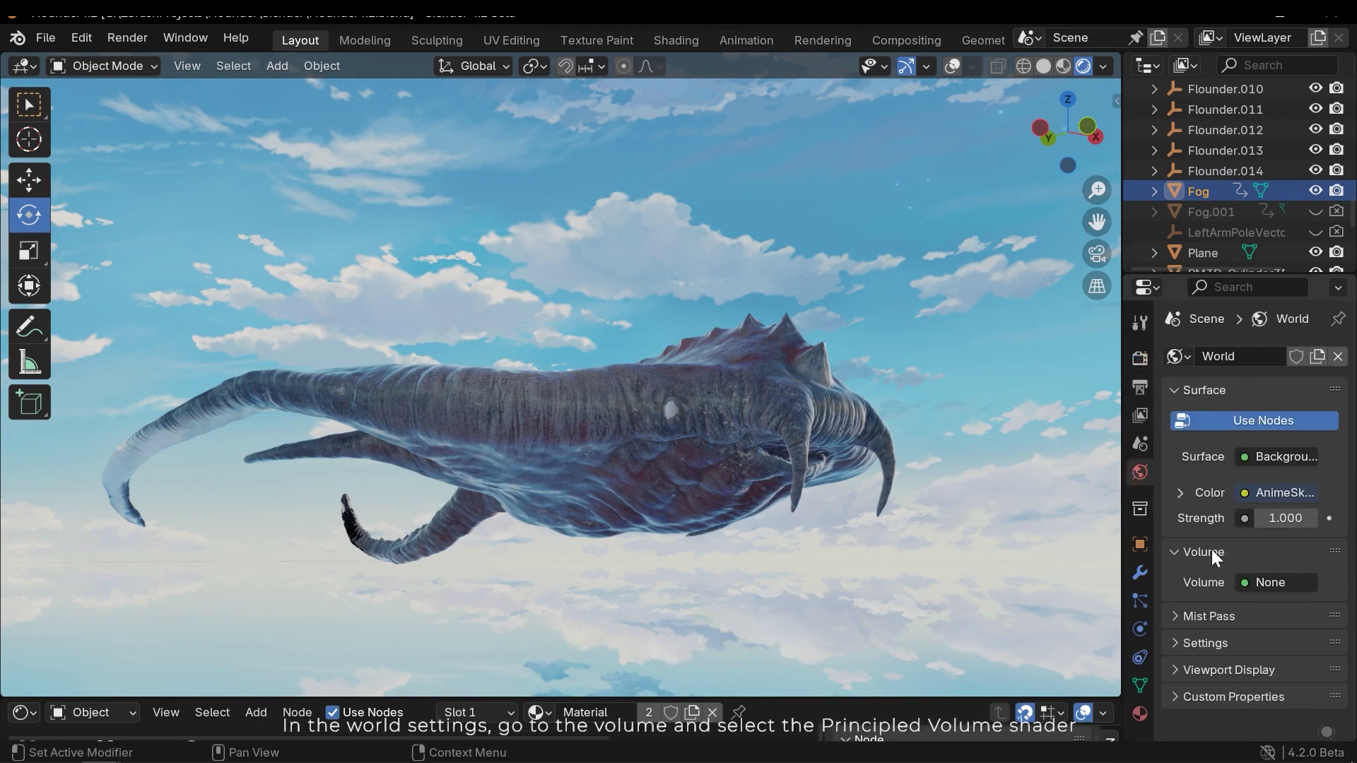
left_click(1275, 582)
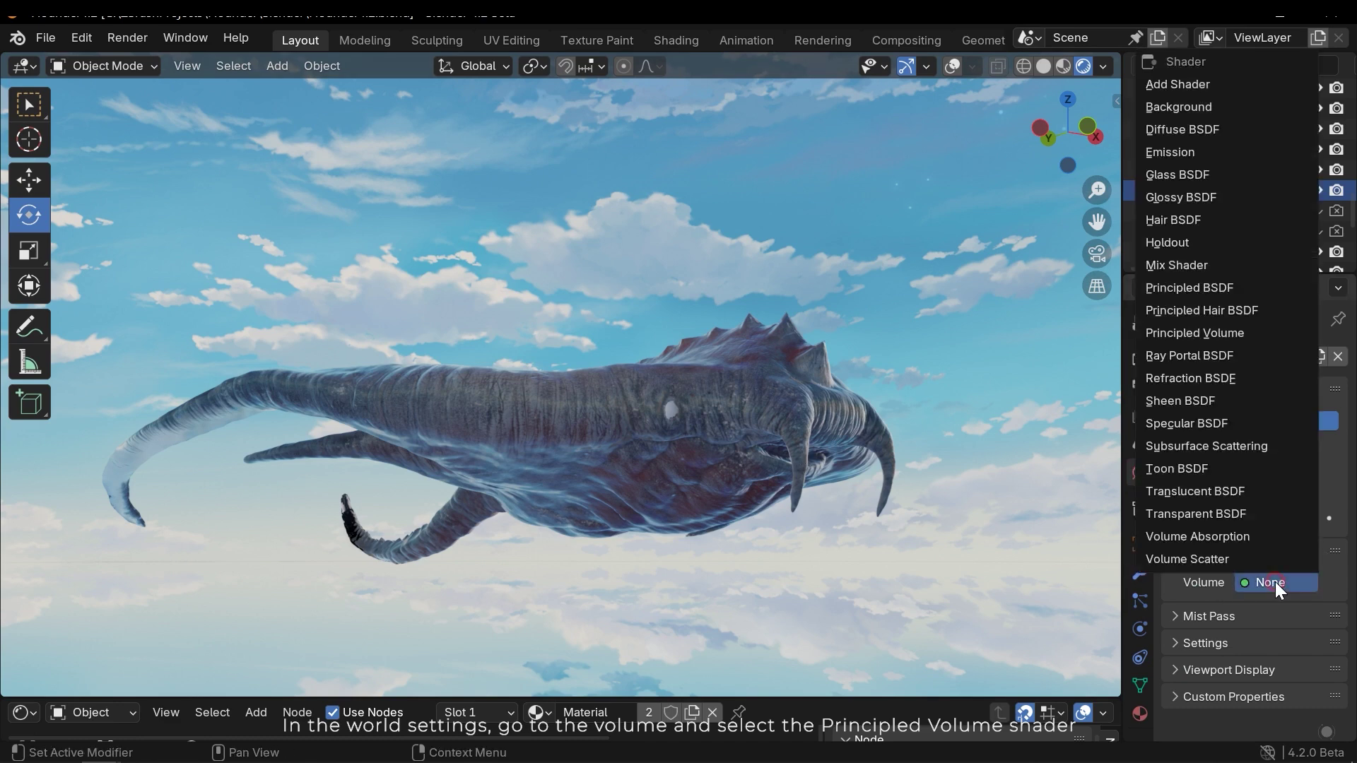
left_click(1215, 333)
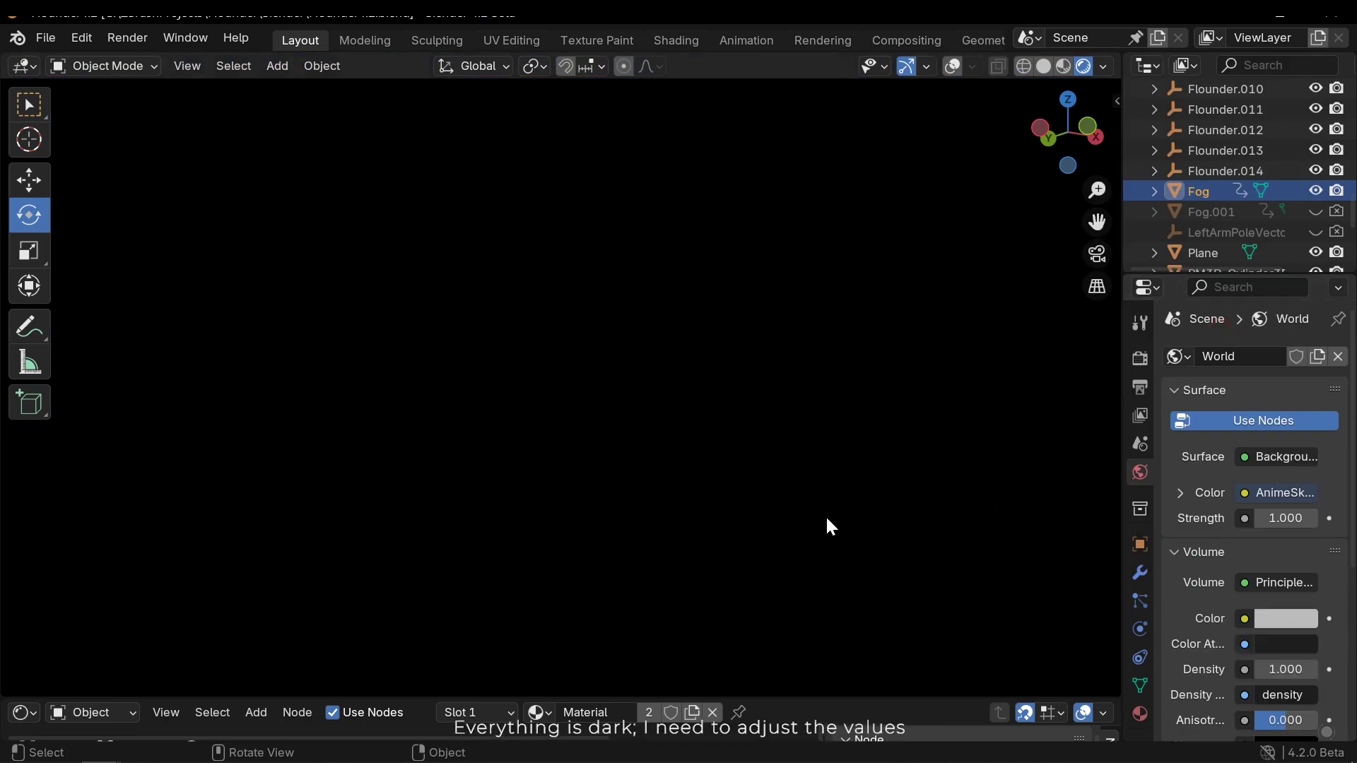
Step: Set the density of the world's Principled Volume to 0.001
middle_click_drag(825, 516, 728, 574)
scroll(1300, 653, "down", 5)
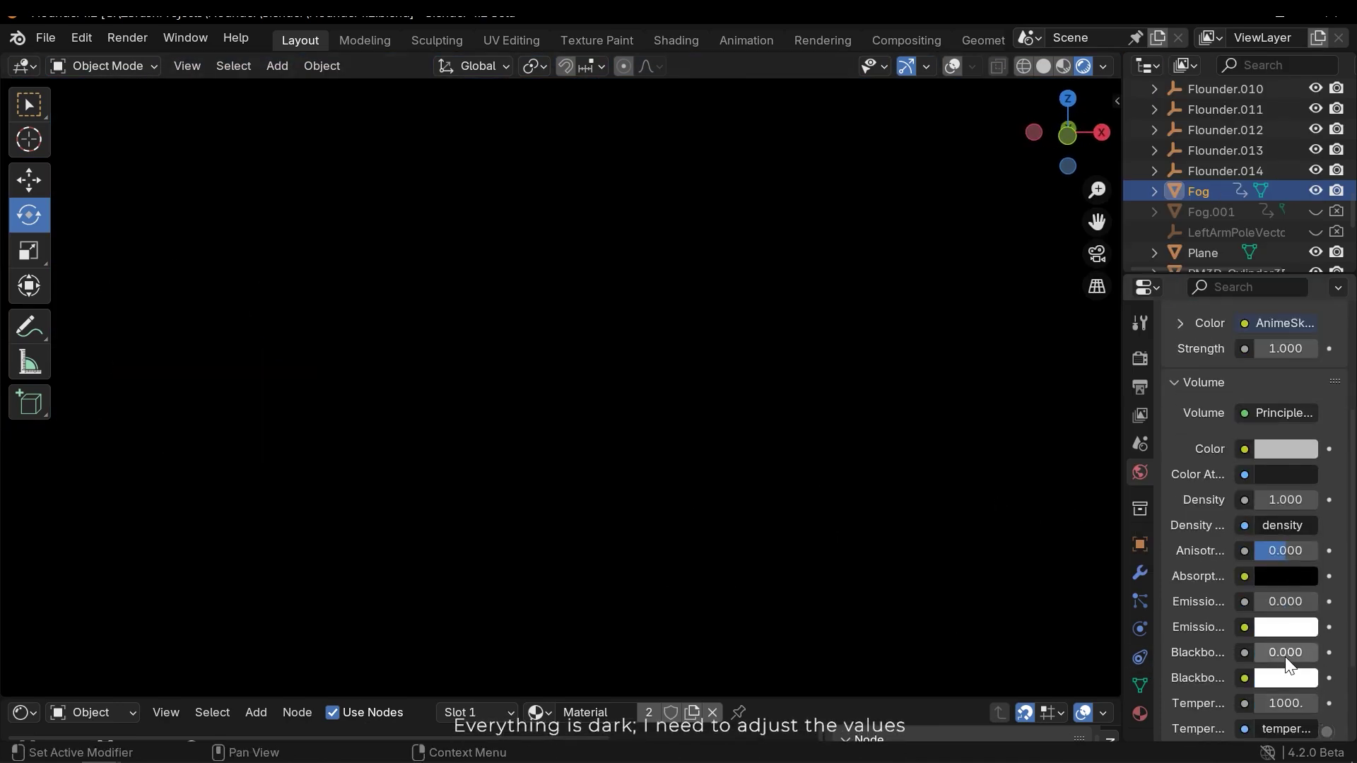
left_click(1285, 603)
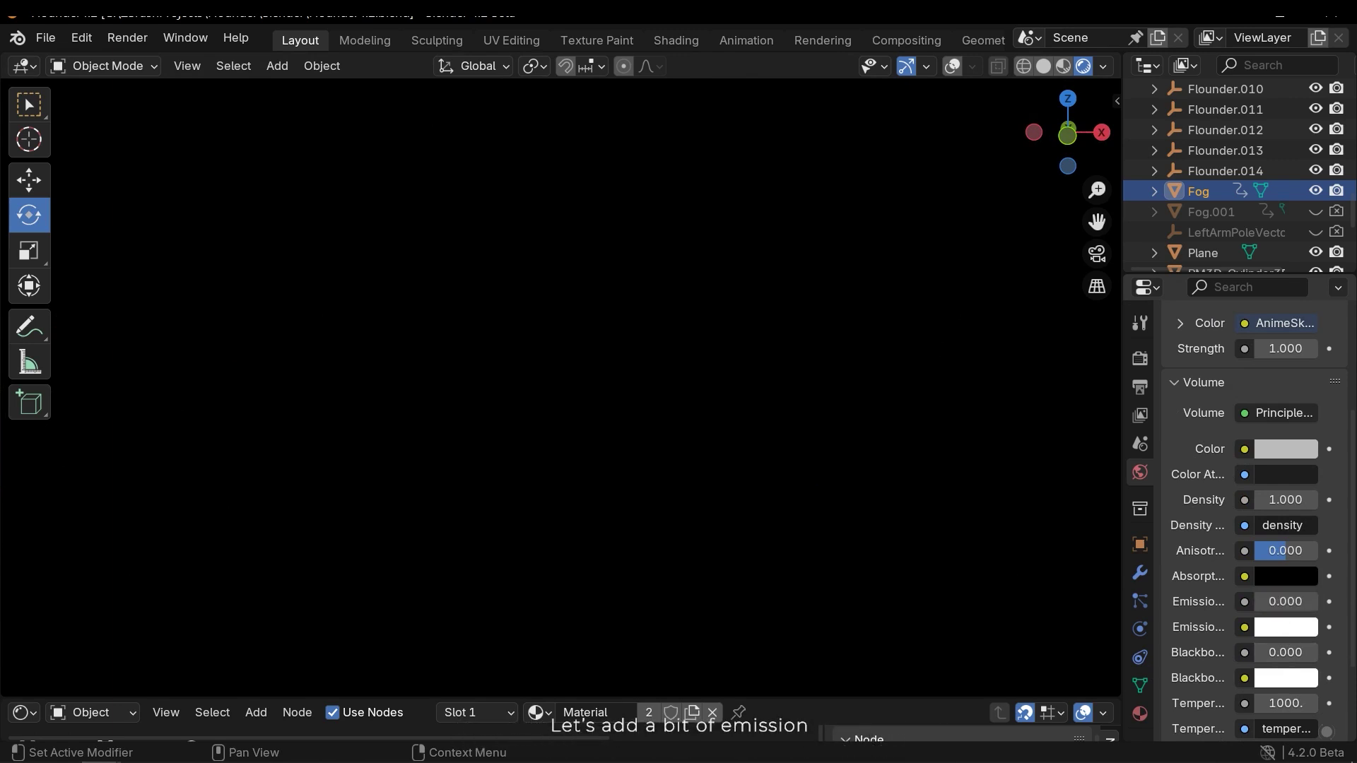
left_click(1296, 499)
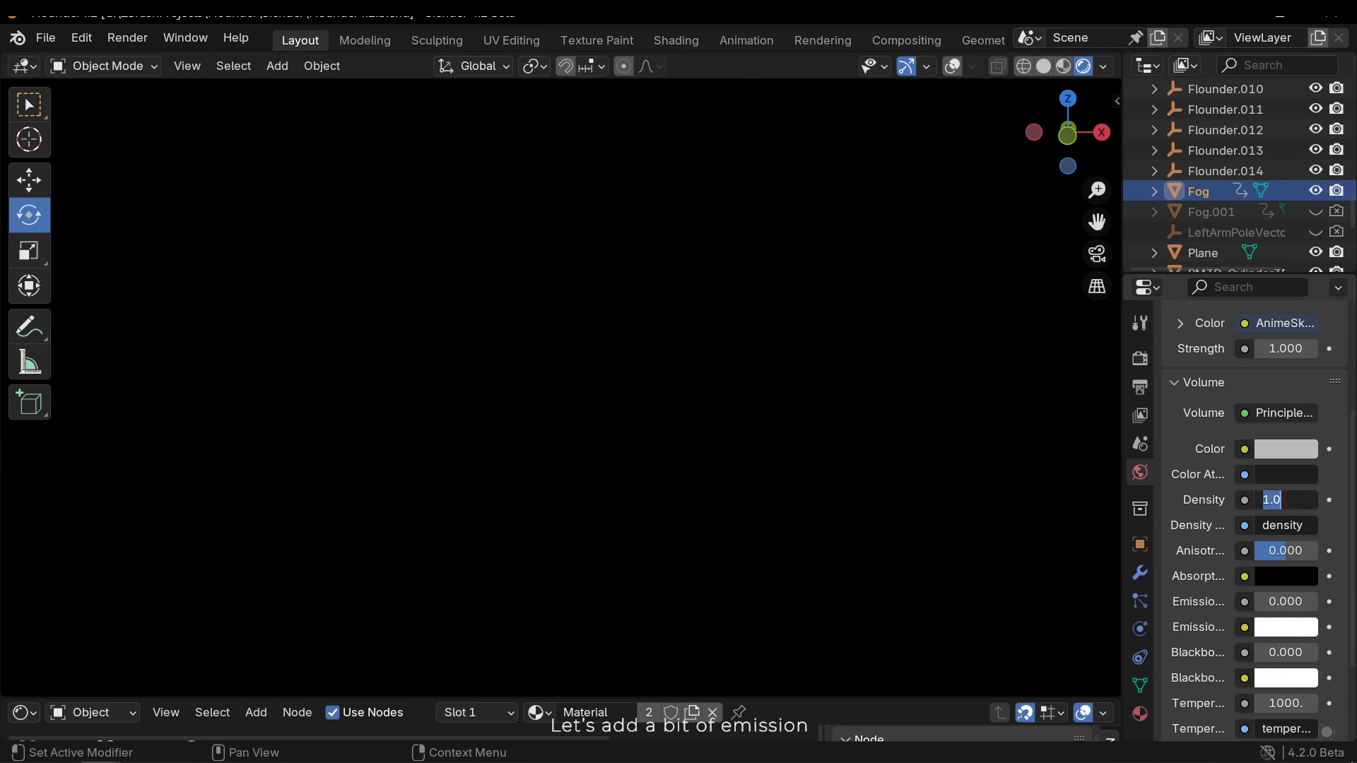
type("0.001")
key("Return")
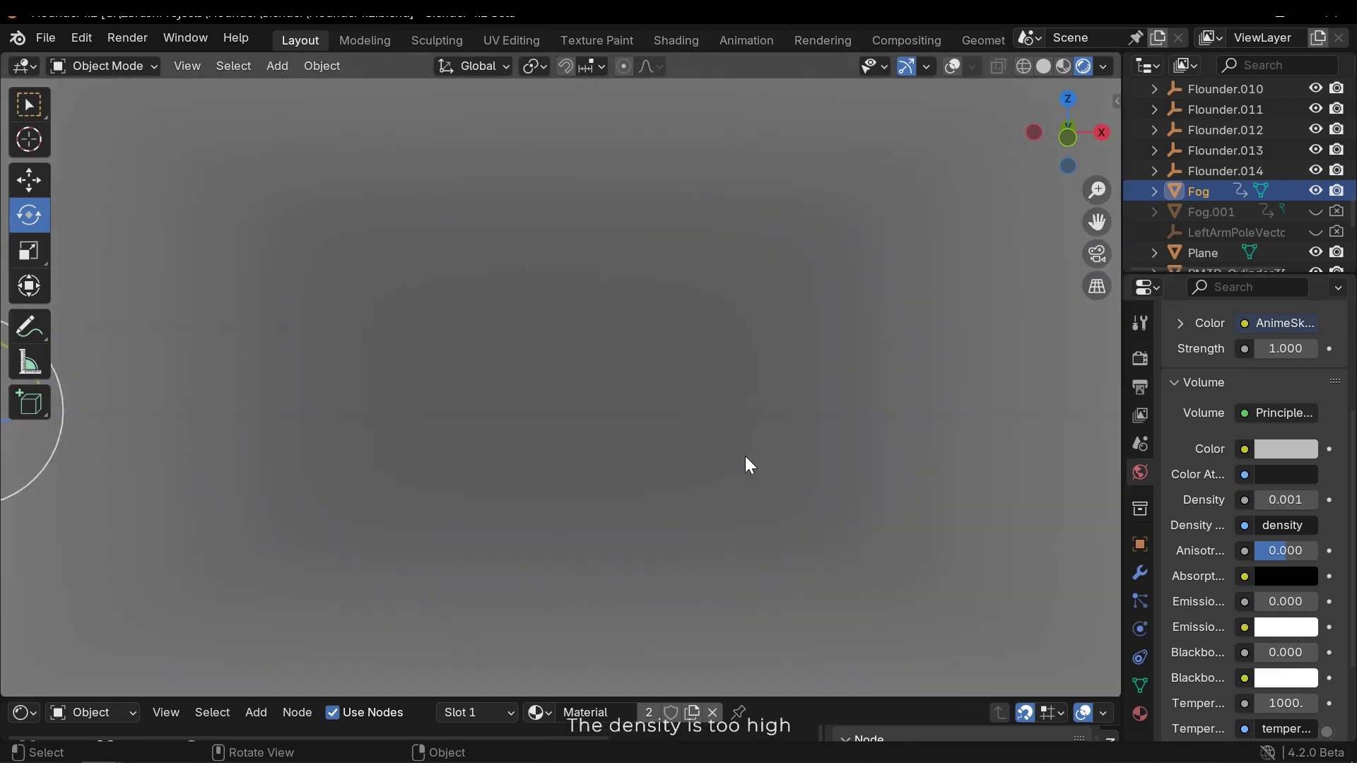
Step: Lower the world volume's density to 0.0001 and inspect the creature through the fog from near and far
type("0.0001")
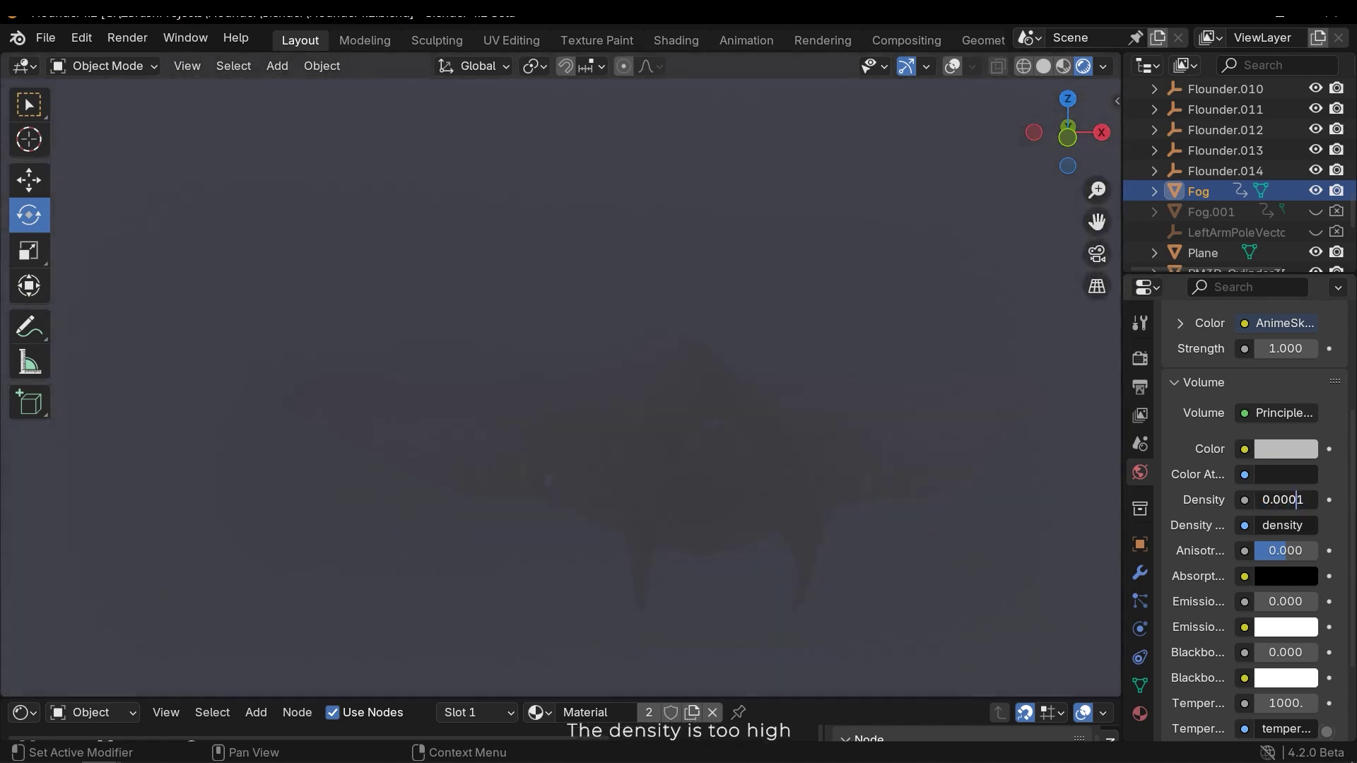
key("Return")
middle_click_drag(661, 472, 639, 469)
middle_click_drag(718, 456, 604, 425)
scroll(610, 427, "up", 1)
scroll(681, 445, "up", 1)
scroll(681, 446, "down", 3)
scroll(1274, 650, "down", 5)
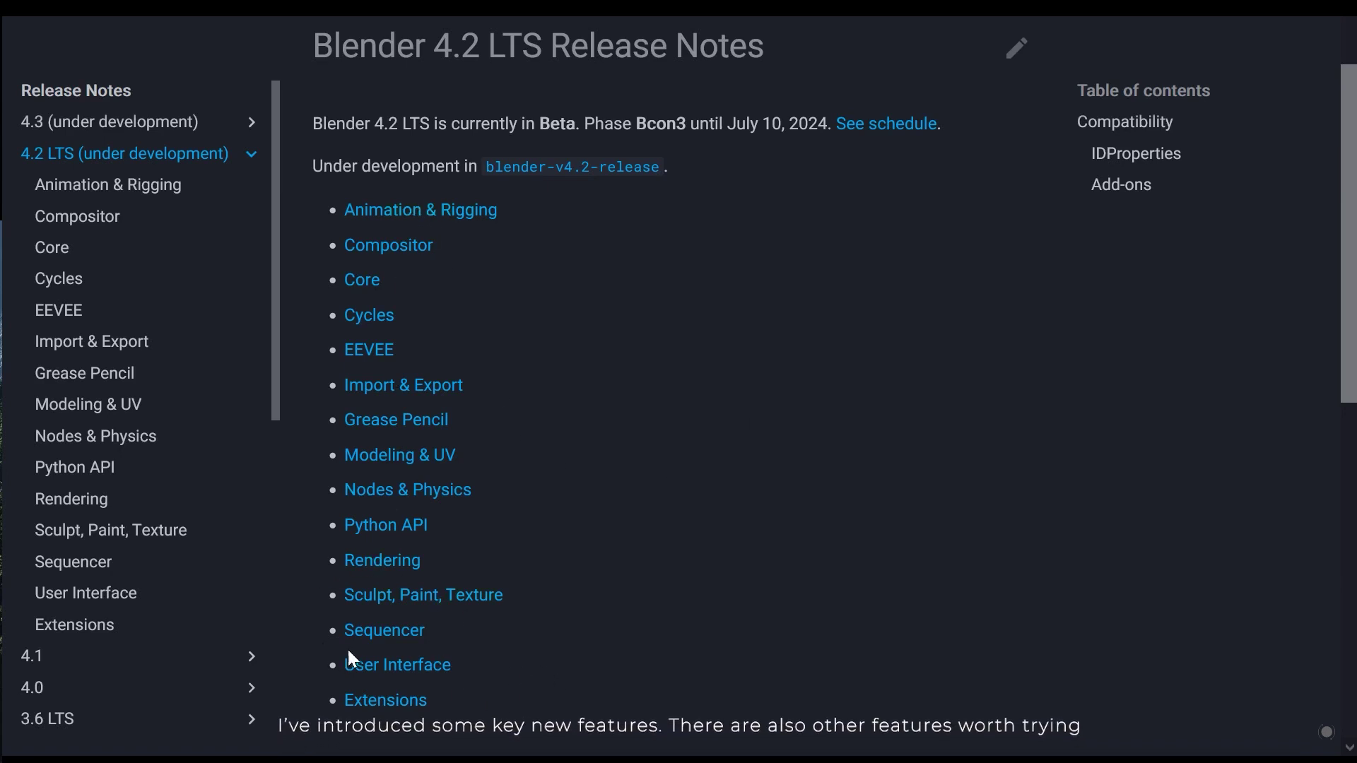
Step: Open the Rendering section of the Blender 4.2 LTS release notes and review the Khronos PBR Neutral comparison renders and other changes
left_click(390, 565)
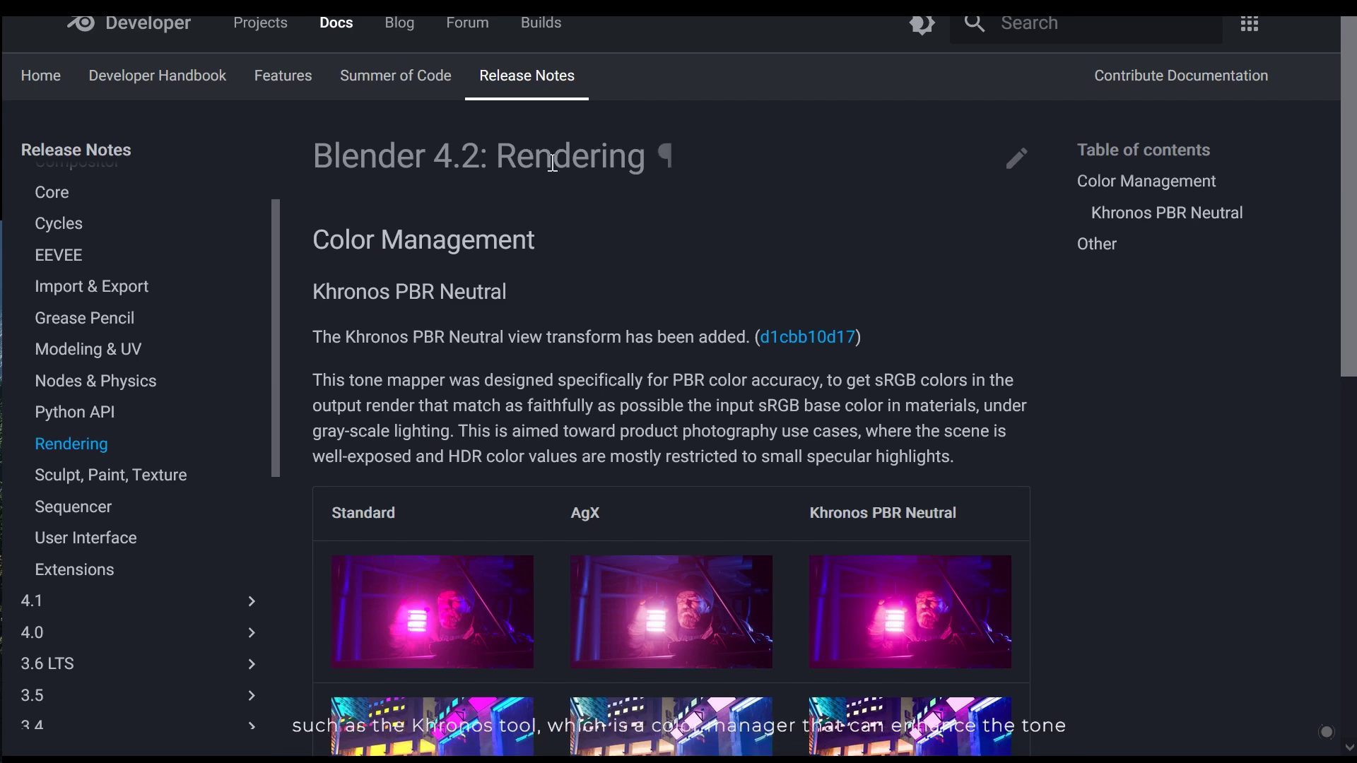
scroll(574, 313, "down", 5)
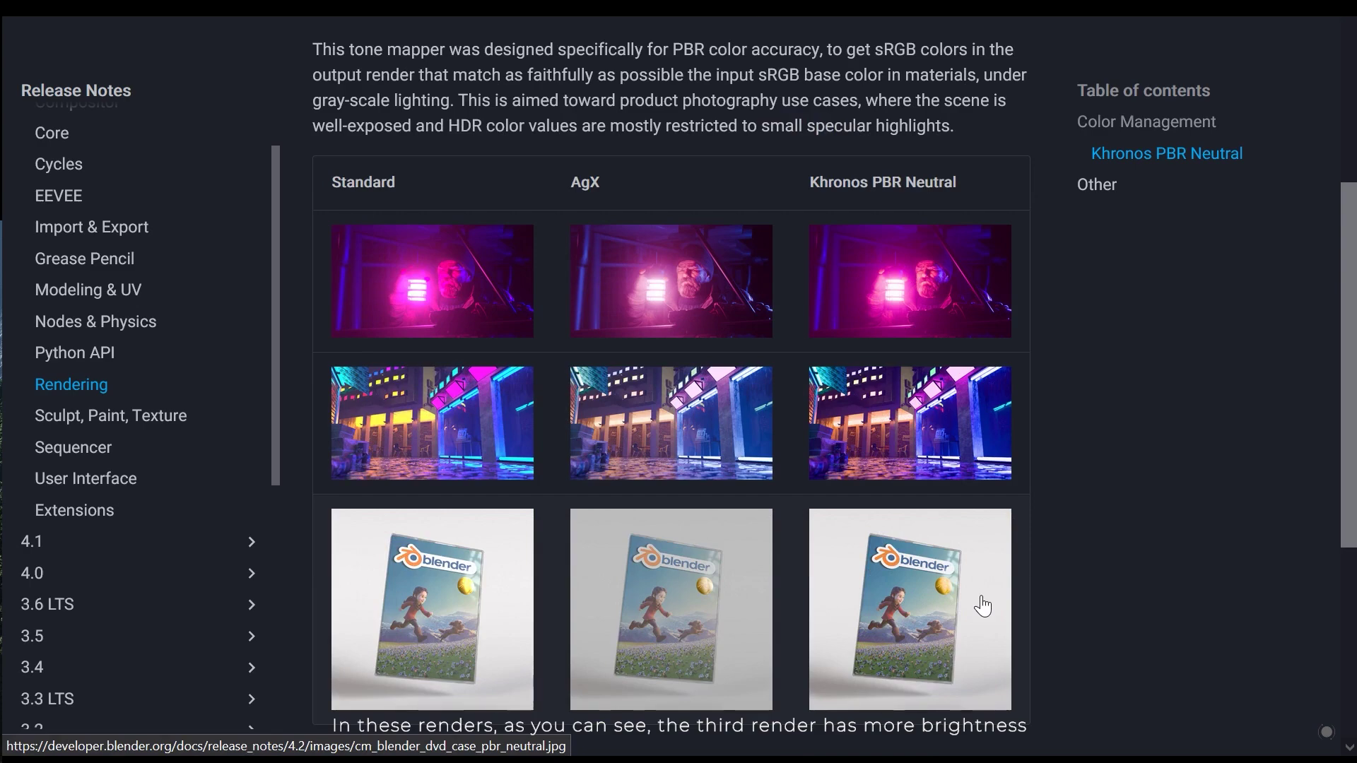
scroll(1098, 540, "down", 3)
scroll(1087, 527, "up", 3)
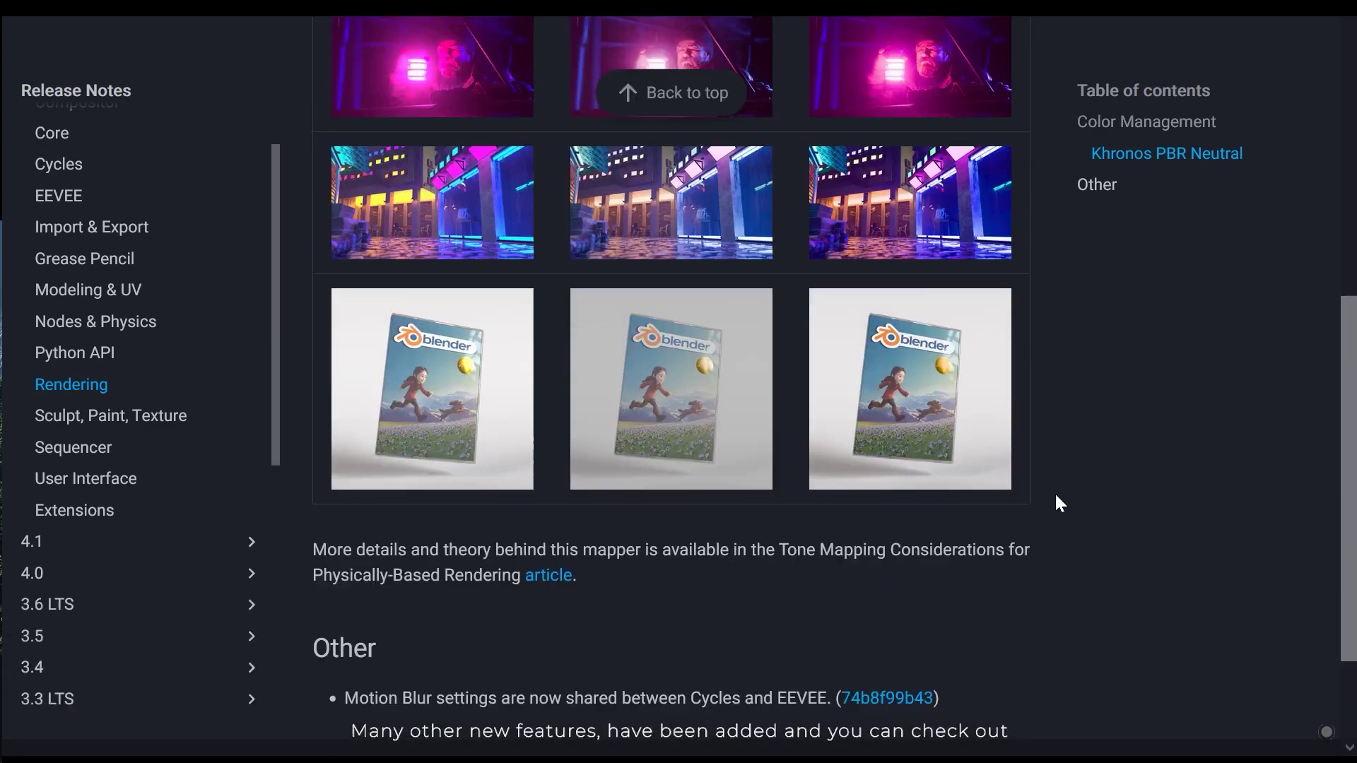
scroll(1087, 490, "down", 5)
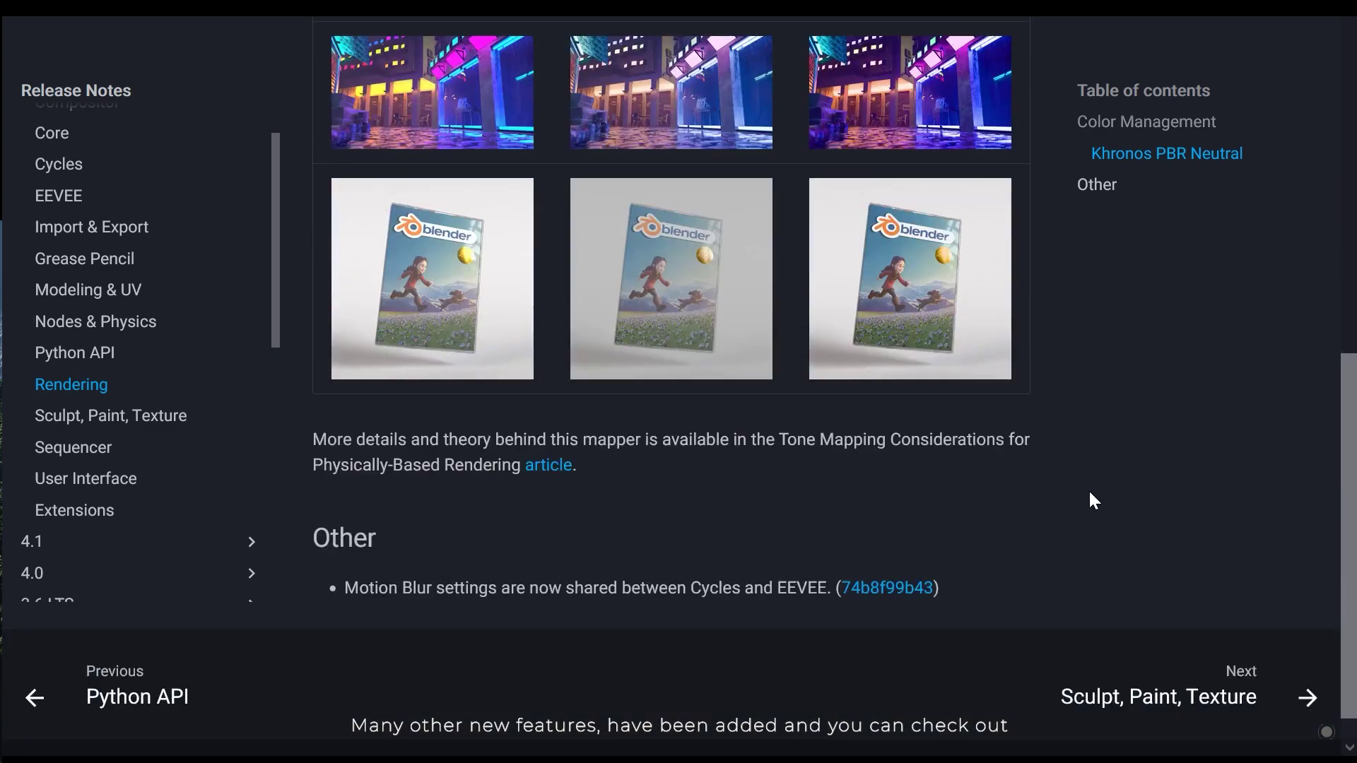
scroll(1088, 486, "up", 2)
scroll(1087, 494, "up", 10)
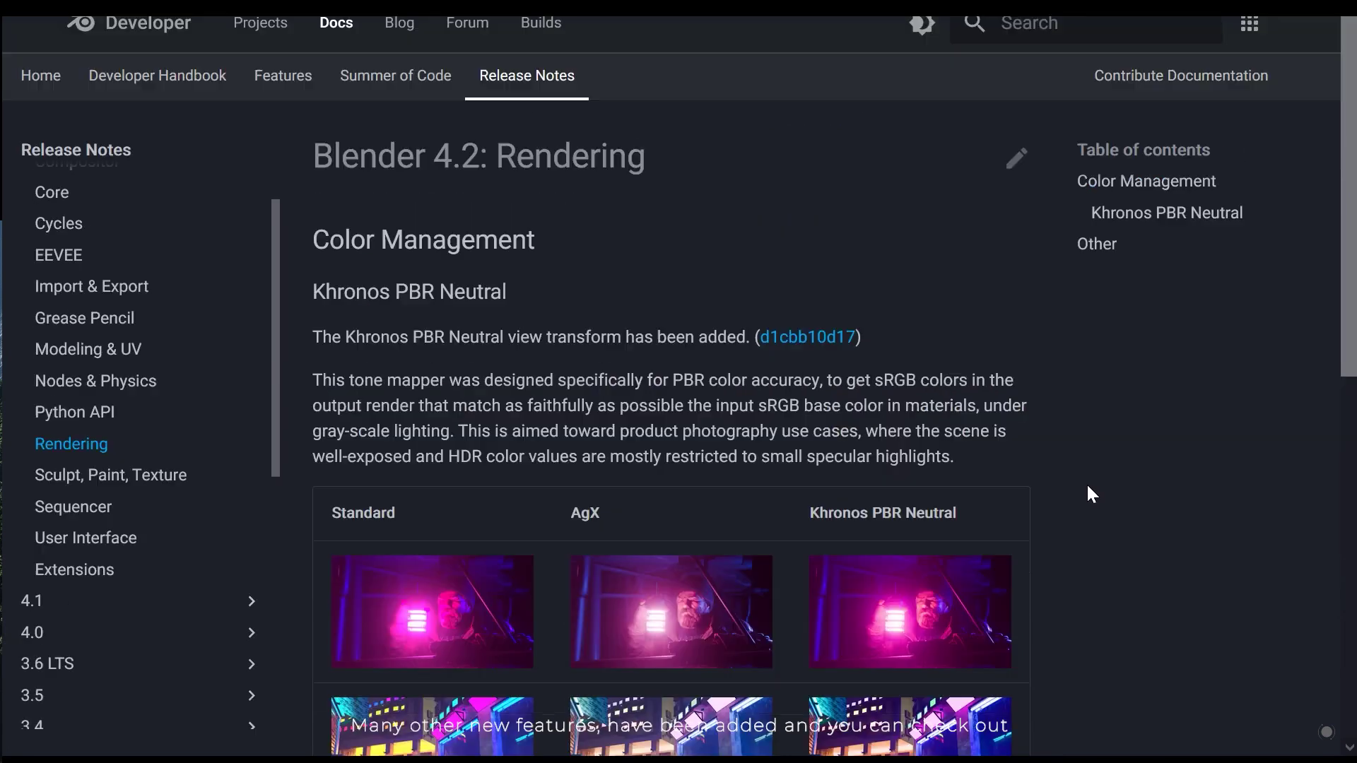